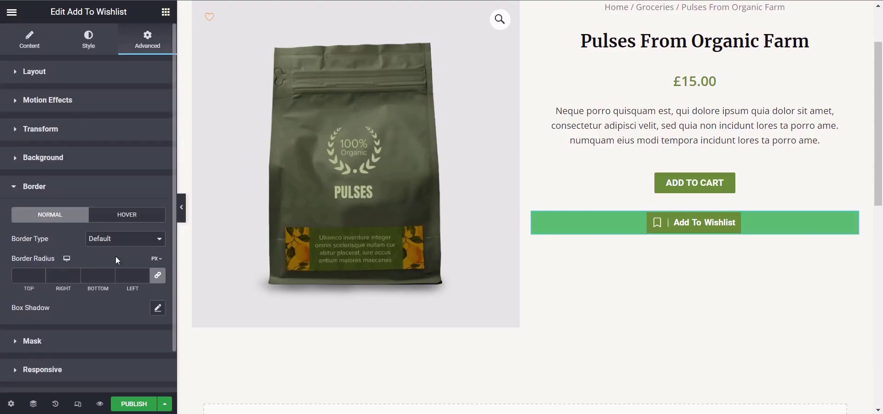
{"action": "left_click", "coordinate": [119, 288]}
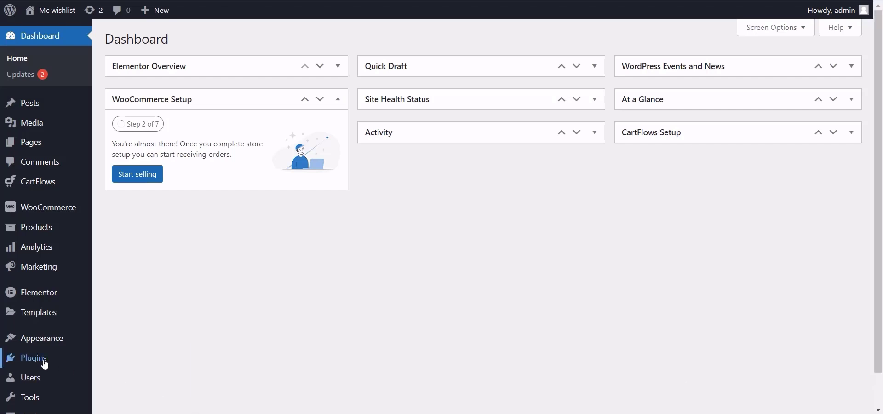
Step: Search the plugins available for installation for "MC Woocommerce Wishlist"
{"action": "mouse_move", "coordinate": [44, 364]}
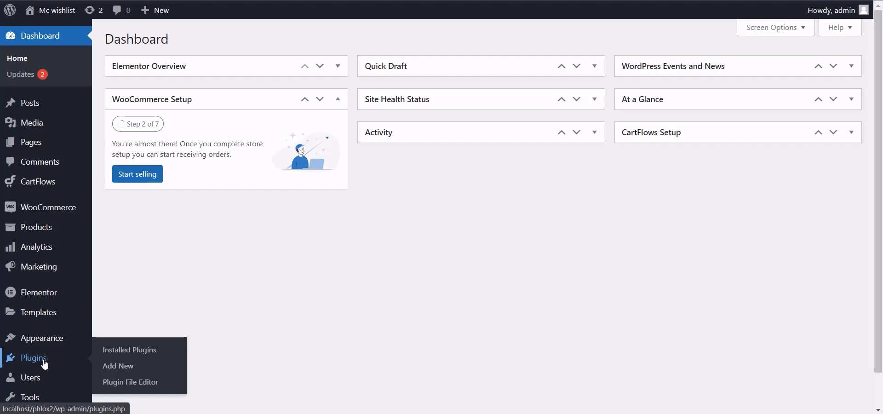
{"action": "left_click", "coordinate": [121, 367]}
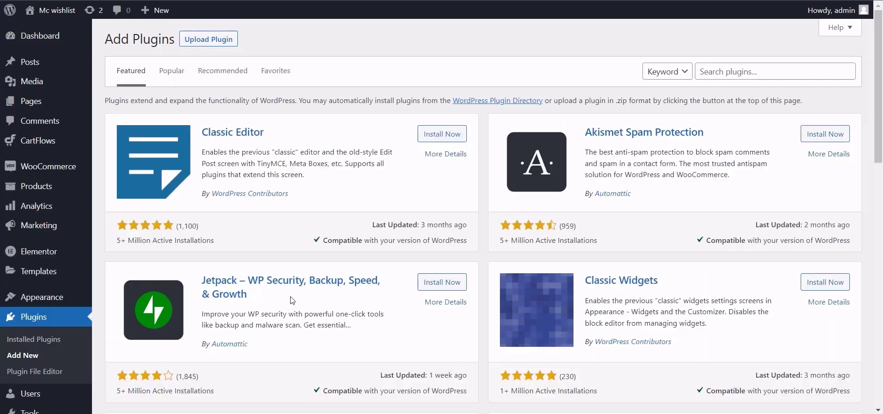
{"action": "left_click", "coordinate": [743, 72]}
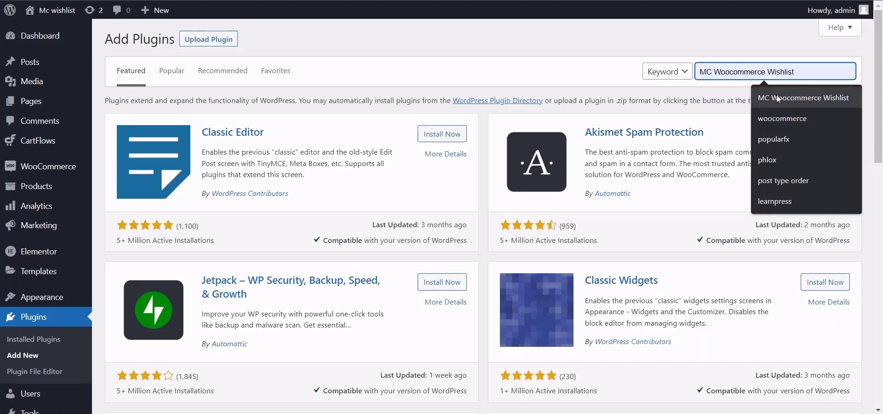
{"action": "left_click", "coordinate": [777, 96]}
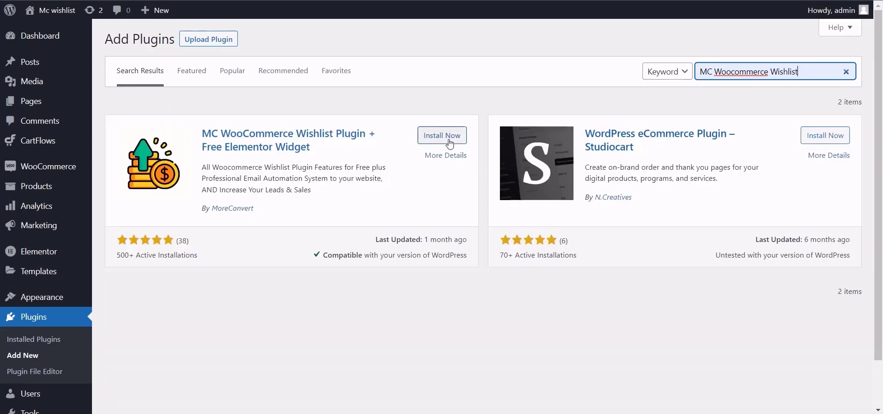
Step: Install and activate the MC WooCommerce Wishlist Plugin + Free Elementor Widget
{"action": "left_click", "coordinate": [449, 143]}
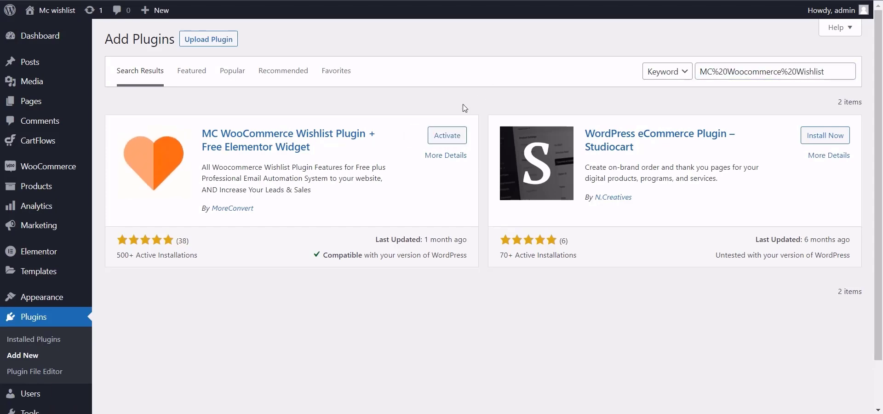
{"action": "left_click", "coordinate": [449, 136]}
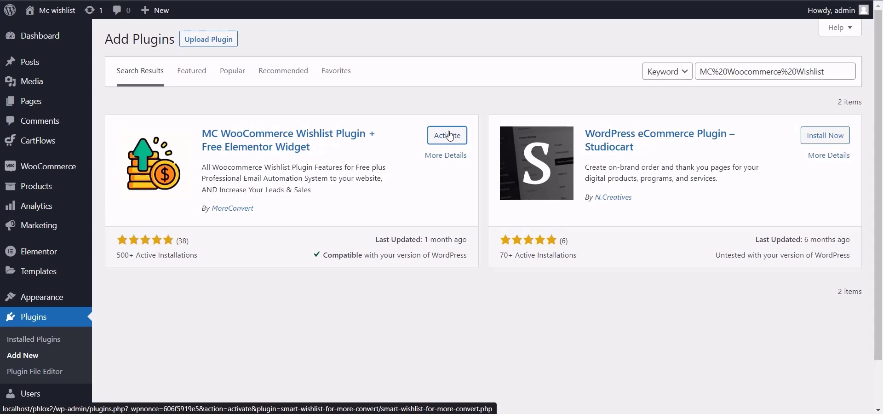
{"action": "left_click", "coordinate": [450, 135]}
Step: Open the MC Wishlist settings and view the wishlist button options for the single product page
{"action": "mouse_move", "coordinate": [46, 167]}
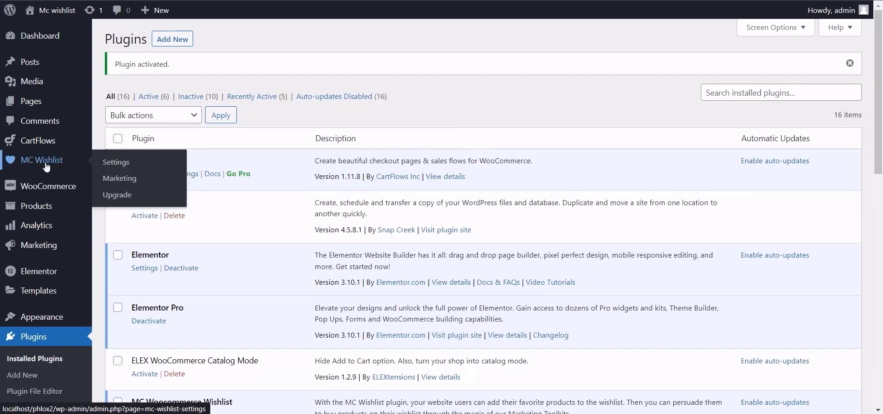
{"action": "left_click", "coordinate": [45, 162]}
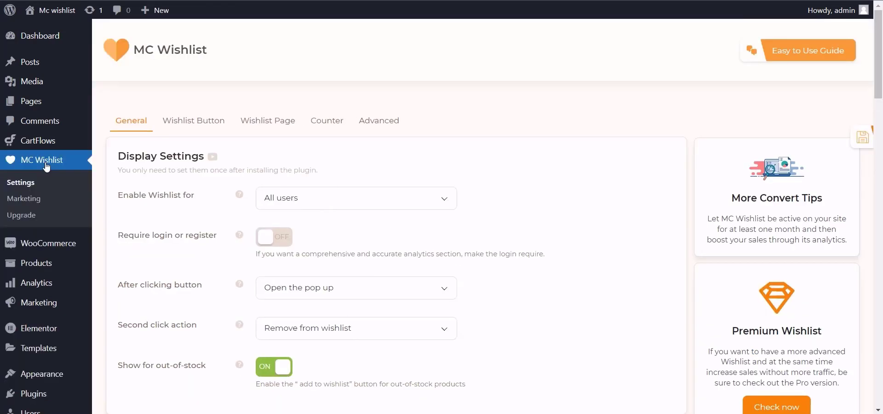
{"action": "left_click", "coordinate": [193, 121]}
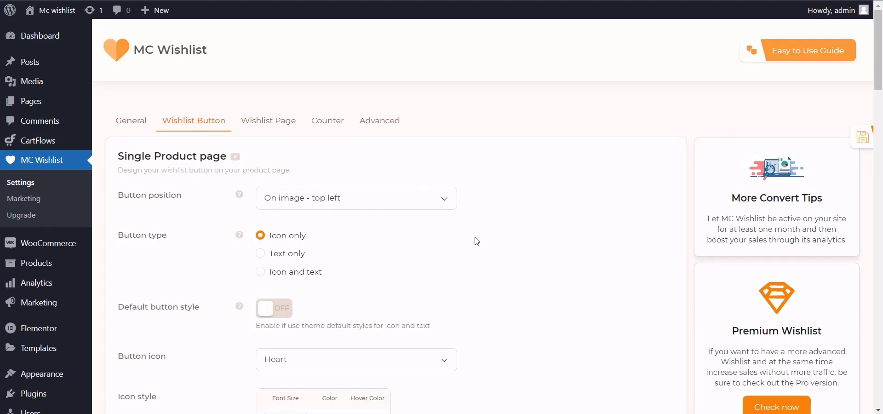
Step: Open the draft Single product template from the Theme Builder for editing in Elementor
{"action": "mouse_move", "coordinate": [51, 348]}
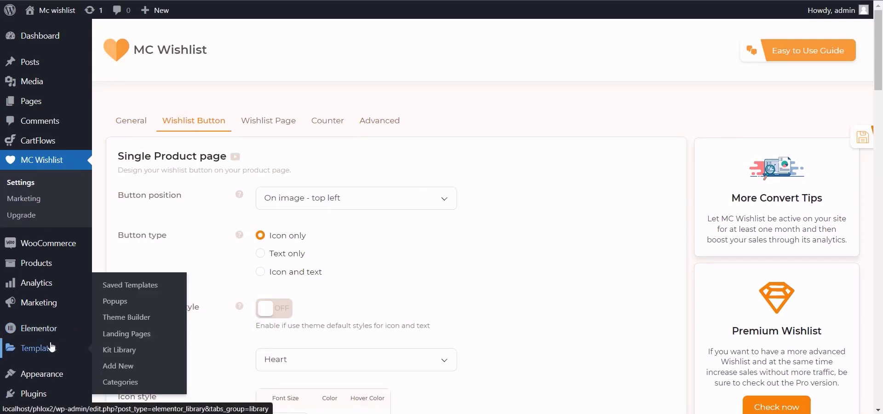
{"action": "left_click", "coordinate": [141, 321]}
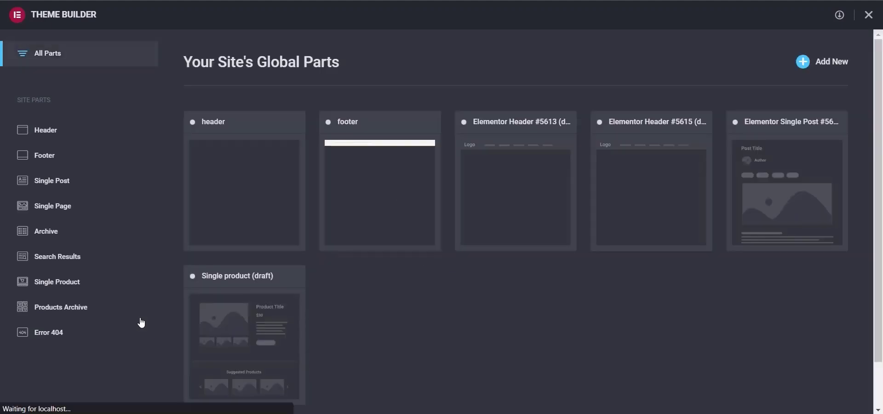
{"action": "left_click", "coordinate": [67, 282]}
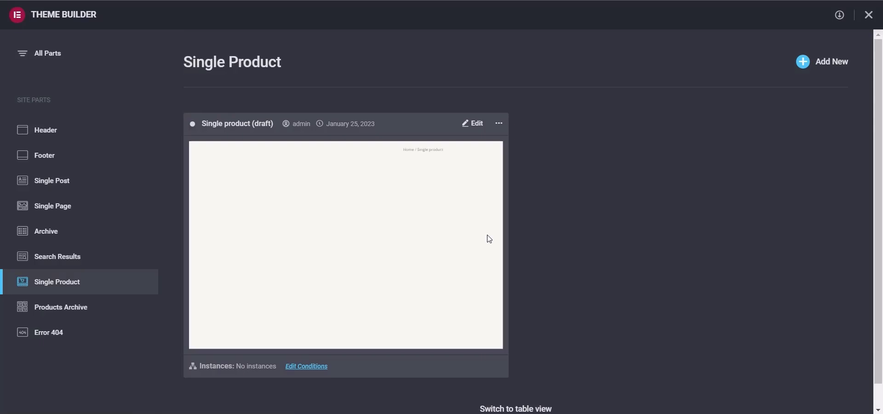
{"action": "left_click", "coordinate": [472, 127]}
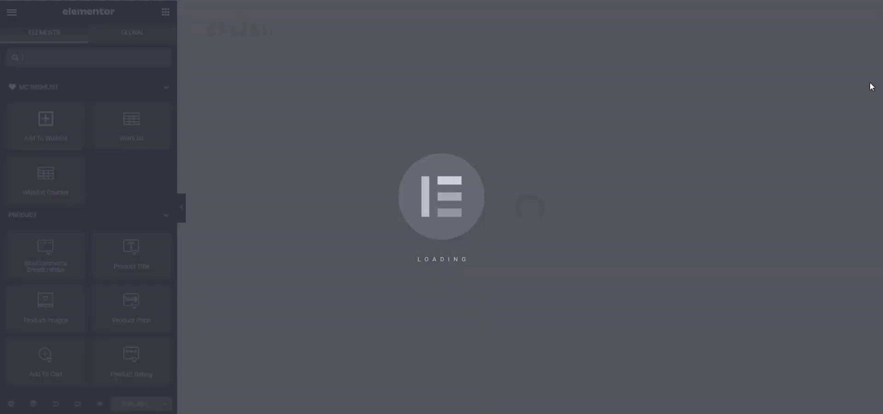
Step: Add a Shortcode widget below the Add to Cart button containing the shortcode [wlfmc_add_to_wishlist]
{"action": "type", "text": "sho"}
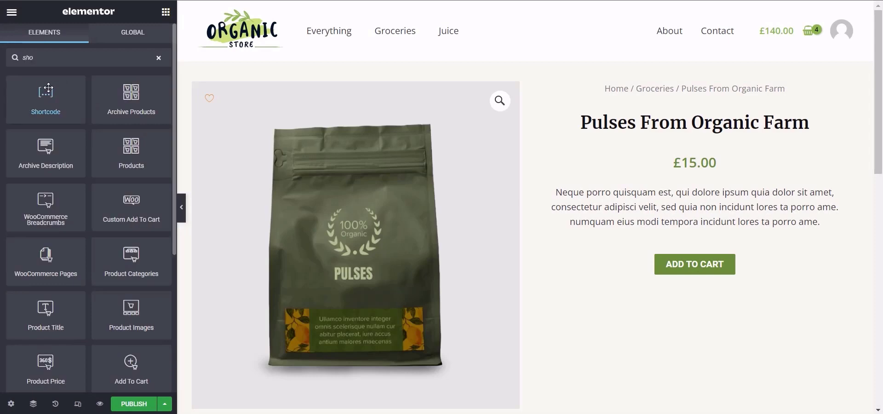
{"action": "left_click_drag", "start_coordinate": [48, 87], "coordinate": [627, 282]}
{"action": "left_click", "coordinate": [46, 151]}
{"action": "type", "text": "[wlfmc_add_to_wishlist]"}
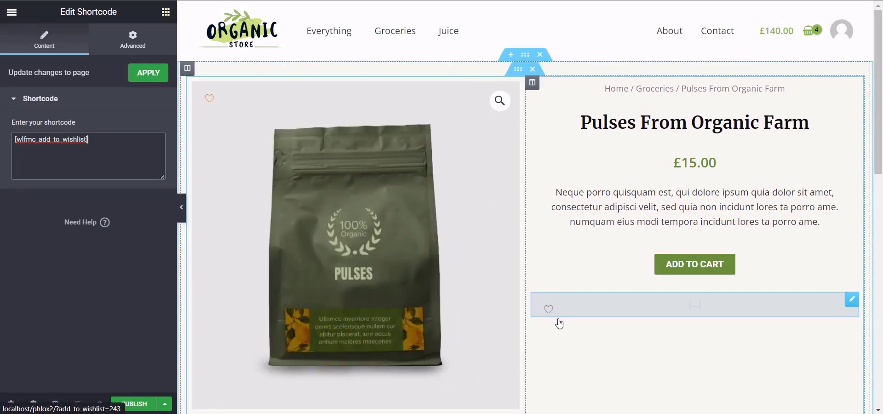
Step: Delete the Shortcode widget below the Add to Cart button
{"action": "right_click", "coordinate": [852, 299]}
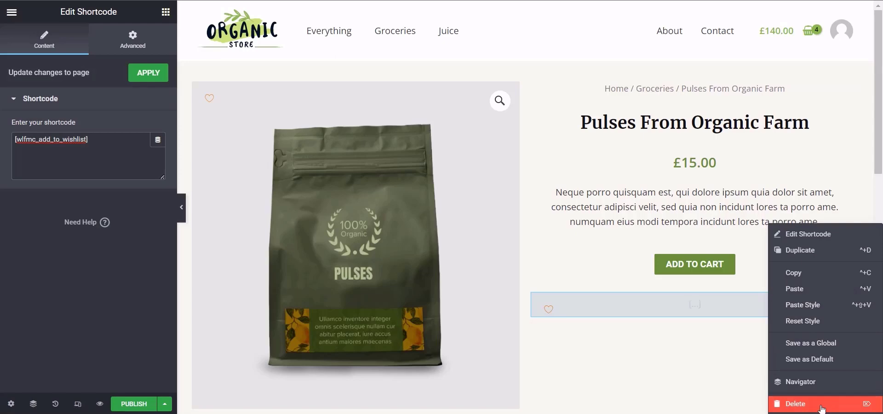
{"action": "left_click", "coordinate": [821, 404]}
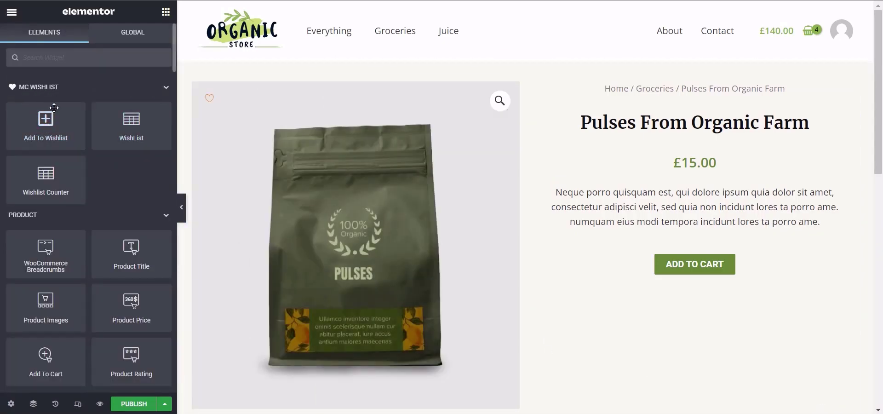
Step: Find the Add To Wishlist widget and place it below the Add to Cart button
{"action": "left_click", "coordinate": [71, 55]}
{"action": "type", "text": "add to"}
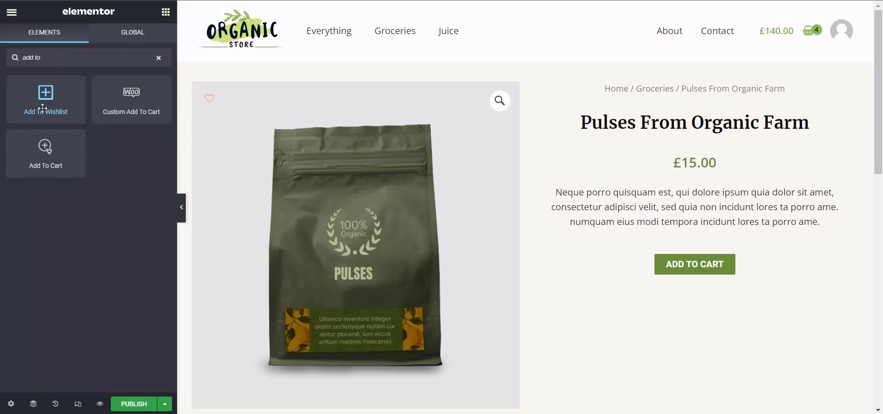
{"action": "left_click_drag", "start_coordinate": [46, 95], "coordinate": [645, 292]}
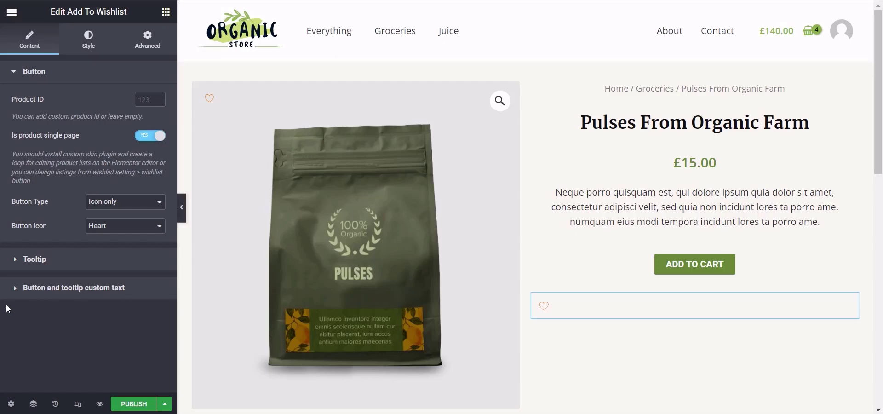
Step: Set the wishlist button's type to Text only
{"action": "left_click", "coordinate": [103, 202]}
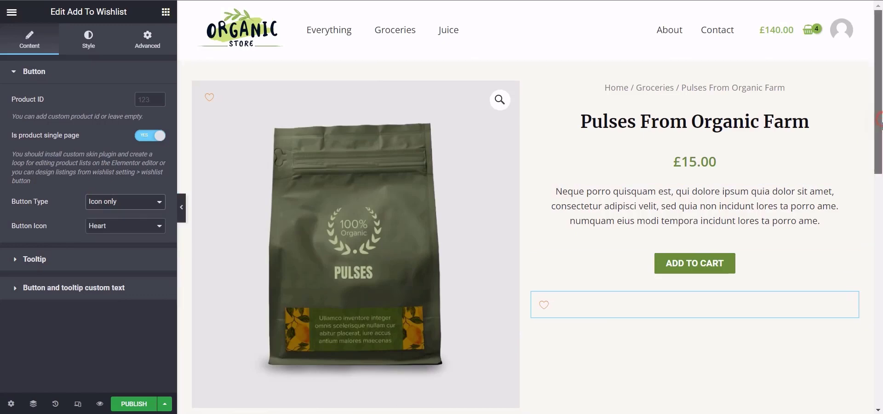
{"action": "scroll", "coordinate": [621, 281], "scroll_direction": "down", "scroll_amount": 1}
{"action": "left_click", "coordinate": [122, 202]}
{"action": "left_click", "coordinate": [100, 223]}
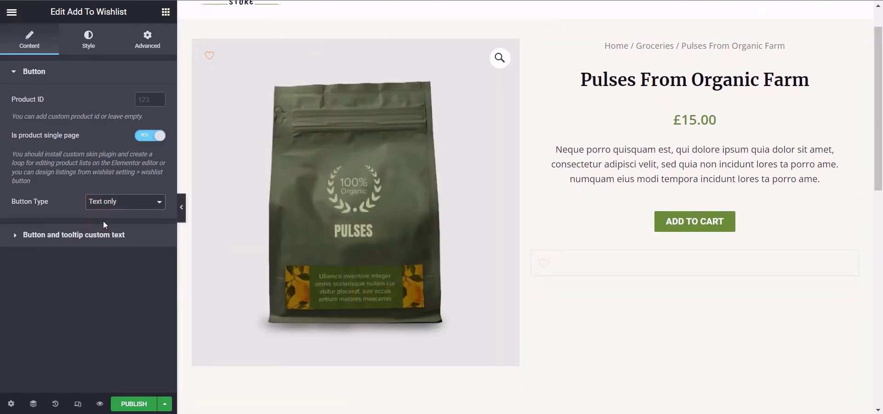
Step: Set the wishlist button's type to Icon and text and choose the Save icon
{"action": "left_click", "coordinate": [133, 203]}
{"action": "left_click", "coordinate": [135, 233]}
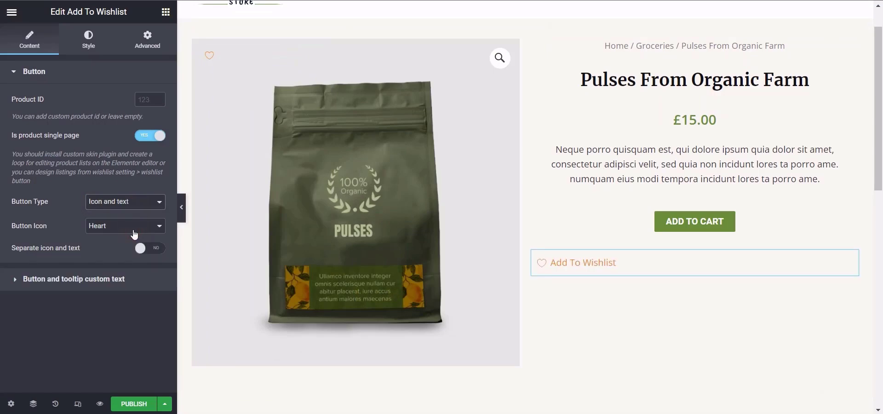
{"action": "left_click", "coordinate": [130, 227]}
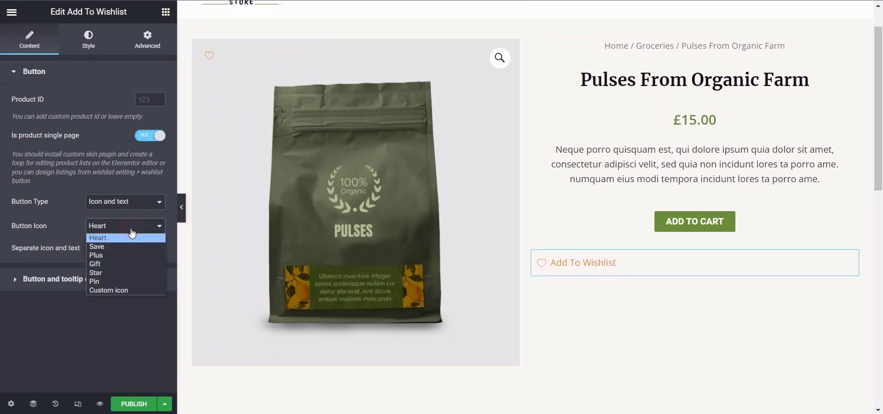
{"action": "left_click", "coordinate": [126, 245]}
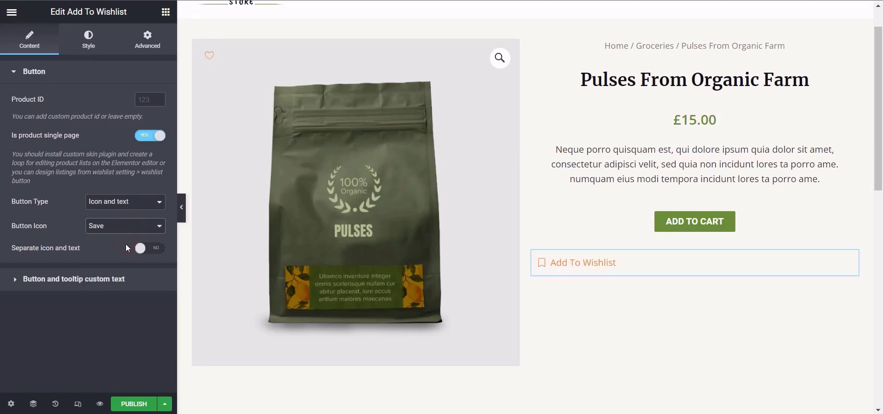
Step: Separate the wishlist button's icon and text, and set the separator color to white (#FFFFFF)
{"action": "left_click", "coordinate": [153, 250]}
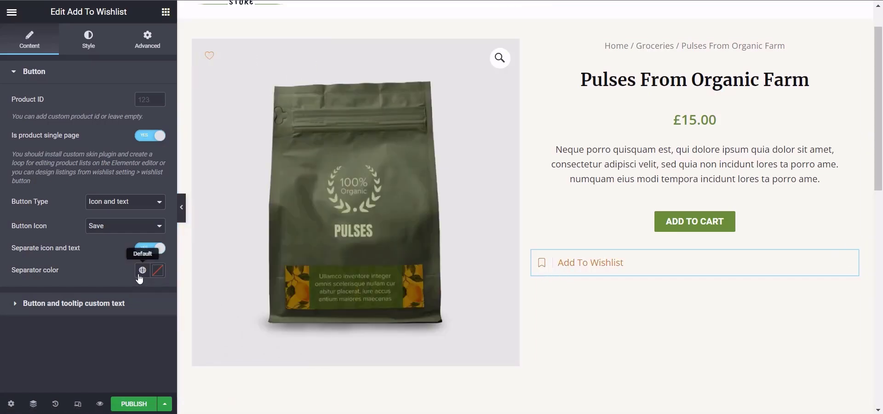
{"action": "left_click", "coordinate": [142, 271]}
{"action": "left_click", "coordinate": [157, 271]}
{"action": "left_click", "coordinate": [19, 93]}
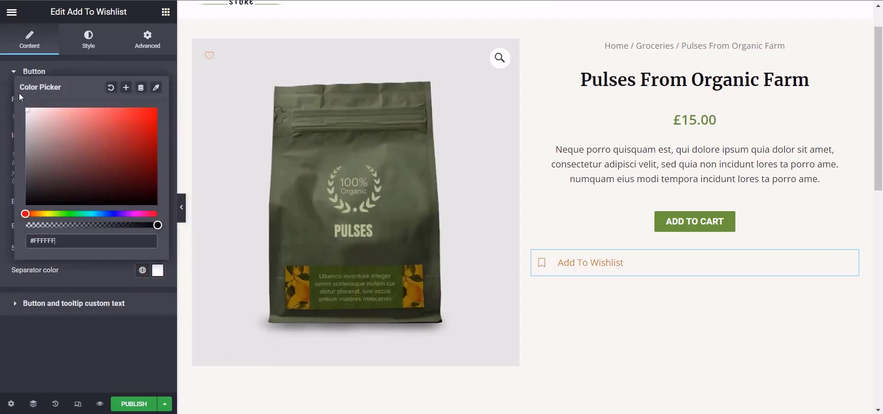
{"action": "left_click", "coordinate": [150, 337]}
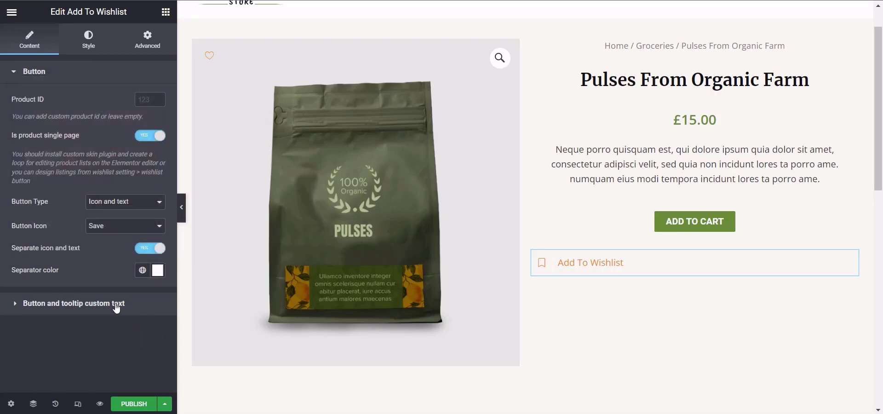
Step: Switch the wishlist button's type to Icon only and enable its tooltip, keeping the Top direction
{"action": "left_click", "coordinate": [110, 206]}
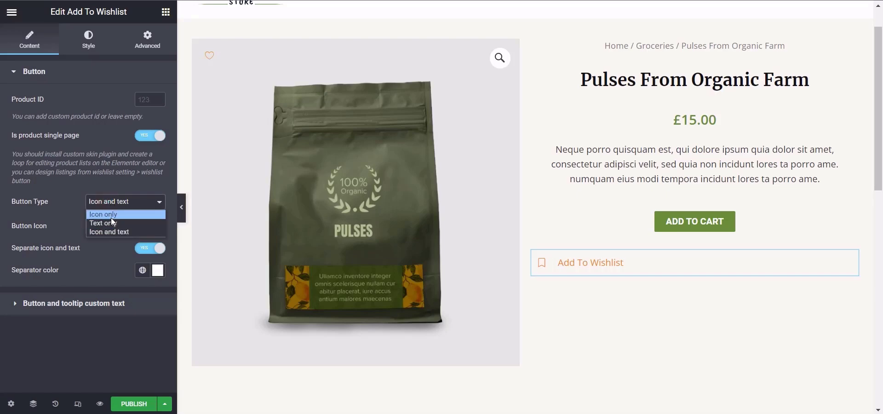
{"action": "left_click", "coordinate": [111, 216]}
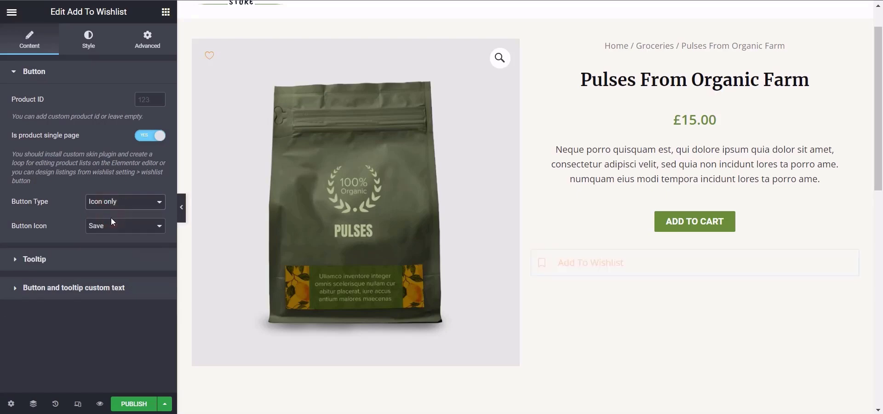
{"action": "left_click", "coordinate": [38, 266]}
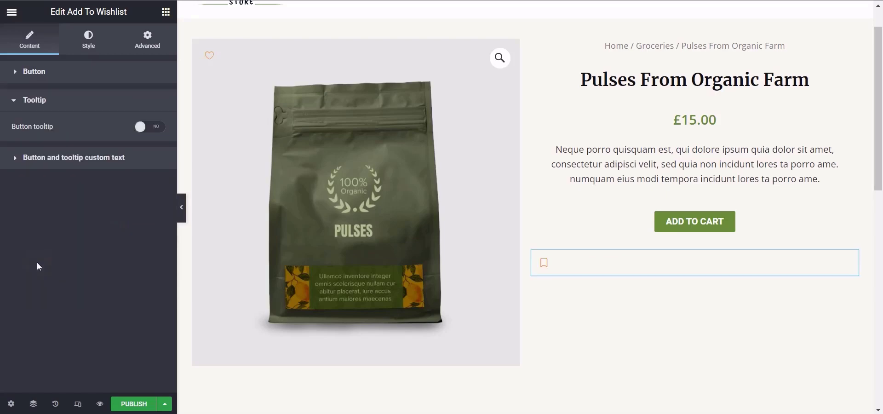
{"action": "left_click", "coordinate": [142, 131]}
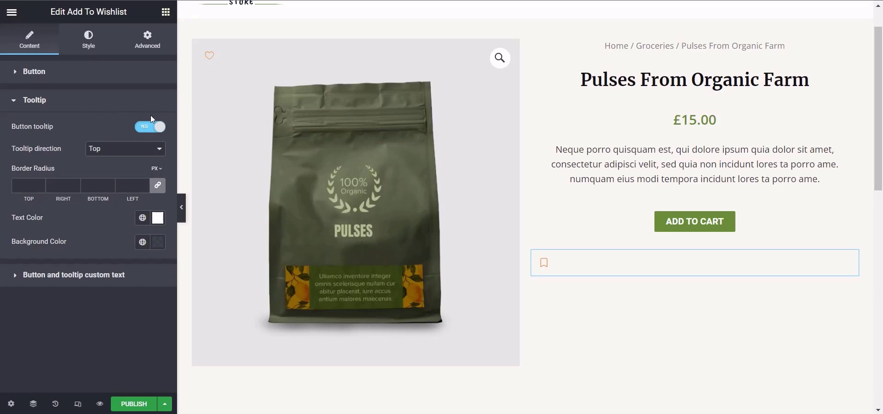
{"action": "left_click", "coordinate": [91, 149]}
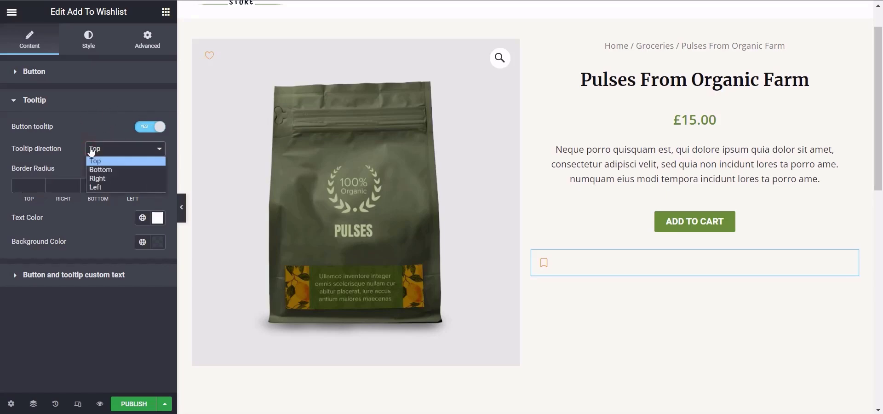
{"action": "left_click", "coordinate": [16, 186]}
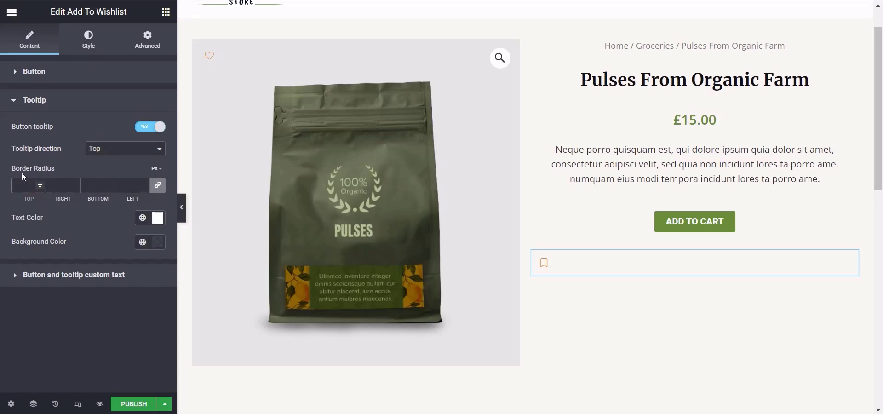
Step: Set the wishlist button's type to Icon and text, and open its button and tooltip custom text settings
{"action": "left_click", "coordinate": [51, 73]}
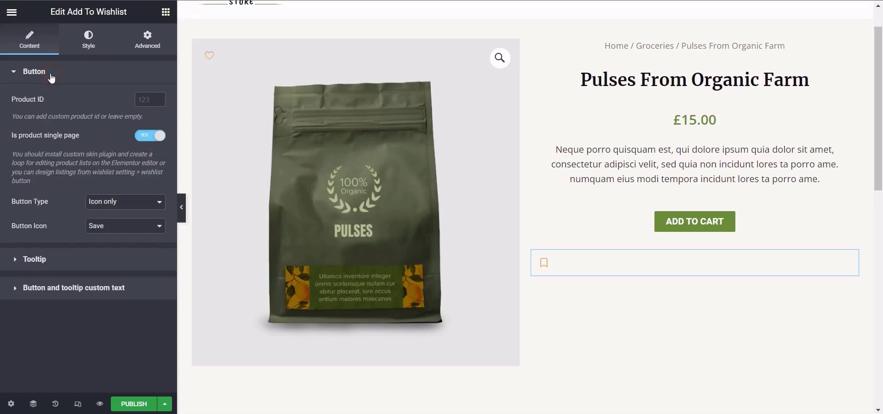
{"action": "left_click", "coordinate": [123, 201]}
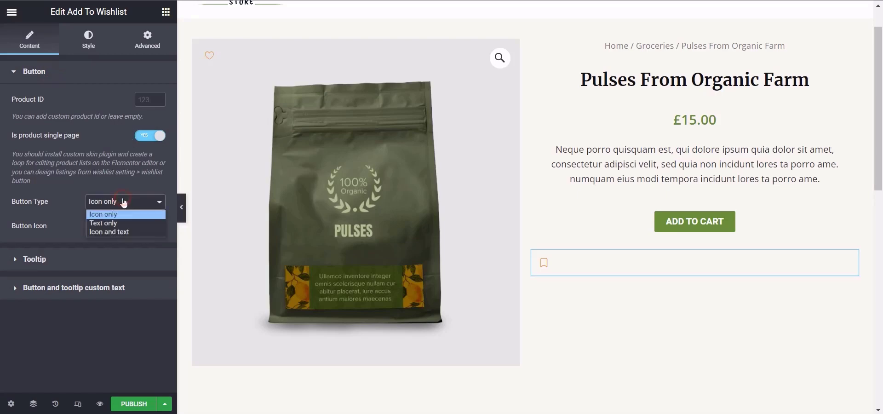
{"action": "left_click", "coordinate": [118, 231]}
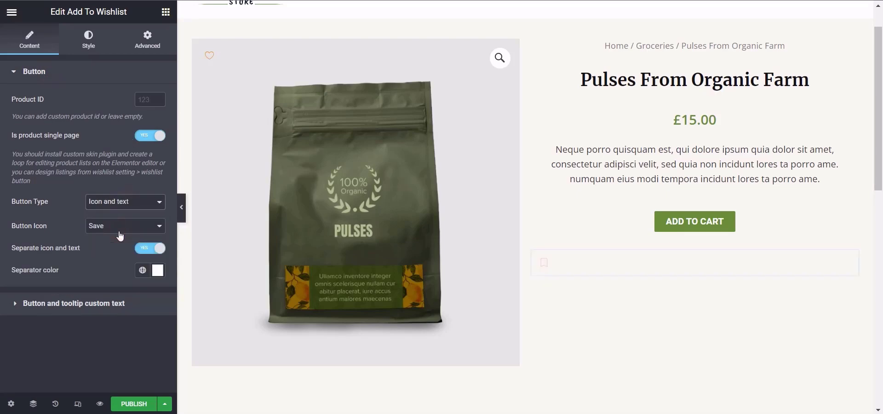
{"action": "left_click", "coordinate": [62, 303]}
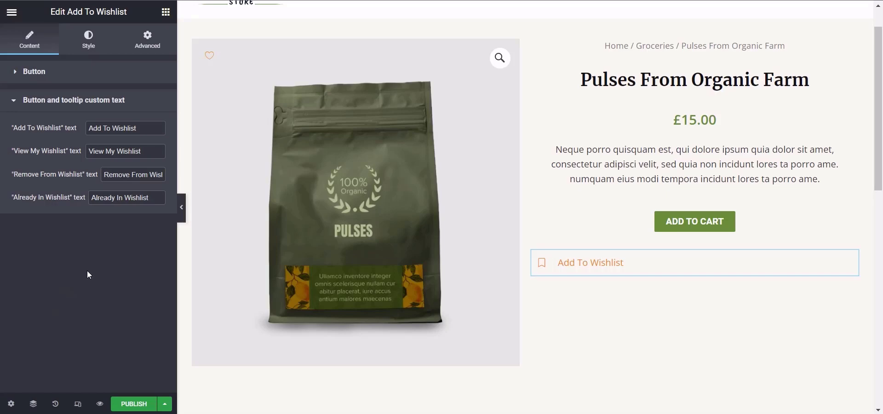
Step: Try the default button style on the wishlist button and switch it back off
{"action": "left_click", "coordinate": [92, 42]}
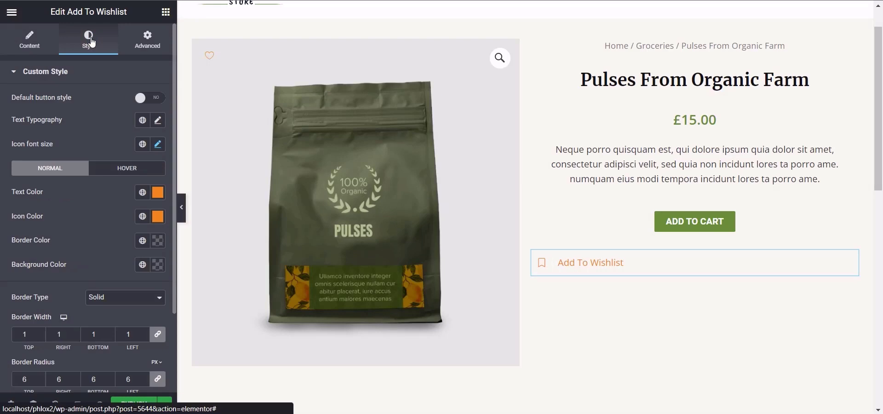
{"action": "left_click", "coordinate": [140, 98]}
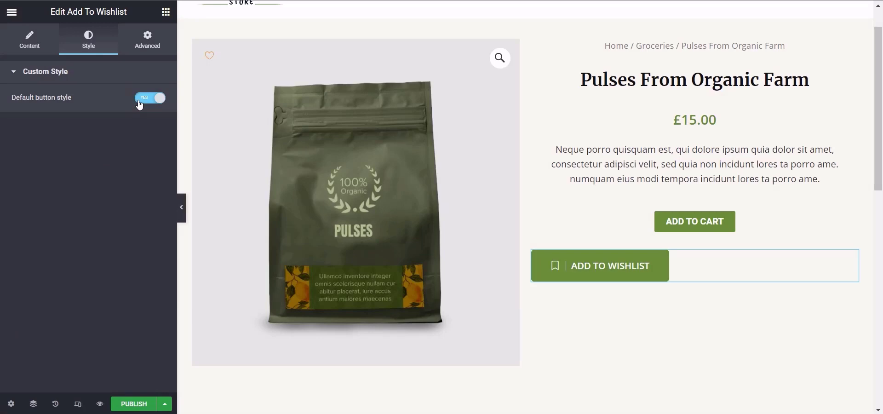
{"action": "left_click", "coordinate": [139, 101]}
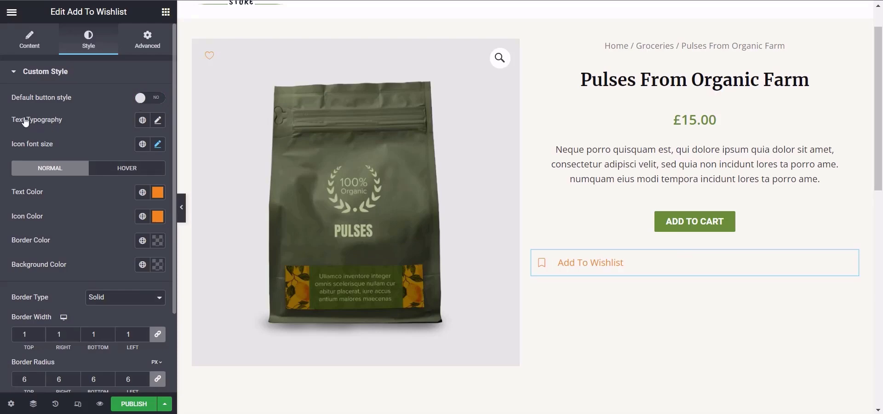
Step: Set the font family of the wishlist button's text typography to Roboto
{"action": "left_click", "coordinate": [156, 122]}
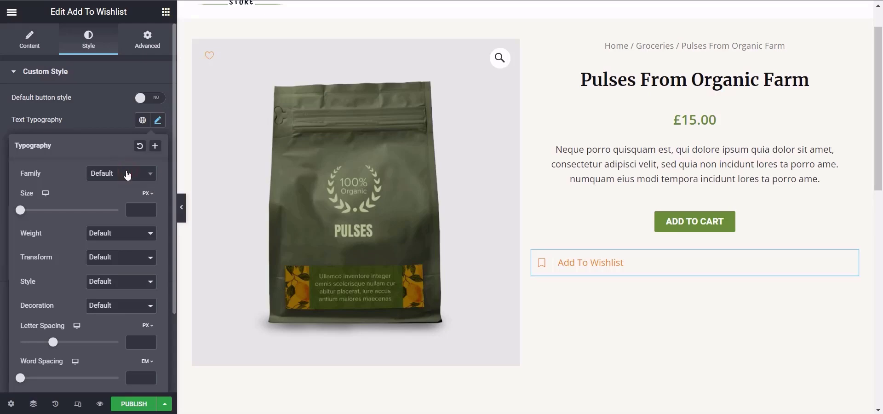
{"action": "left_click", "coordinate": [128, 173]}
{"action": "type", "text": "roboto"}
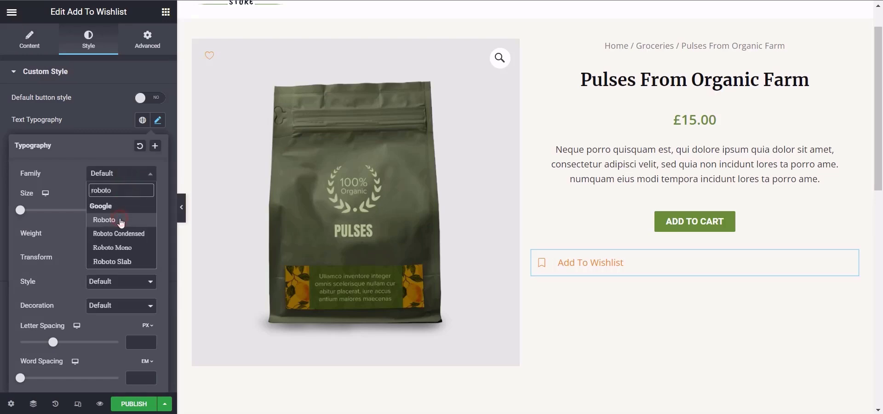
{"action": "left_click", "coordinate": [113, 220]}
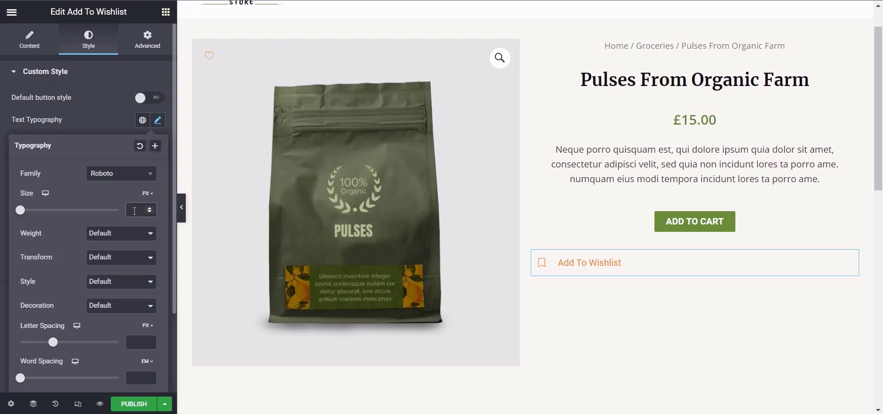
Step: Try text sizes of 50, 25 and 18 px on the wishlist button
{"action": "type", "text": "50"}
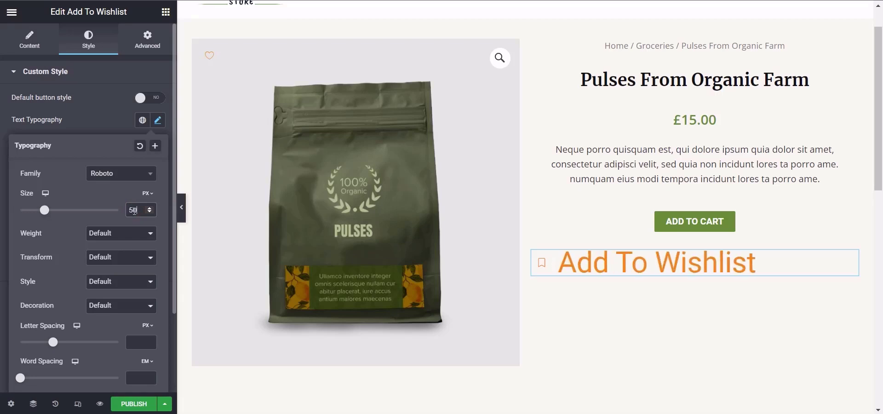
{"action": "key", "text": "BackSpace"}
{"action": "key", "text": "BackSpace"}
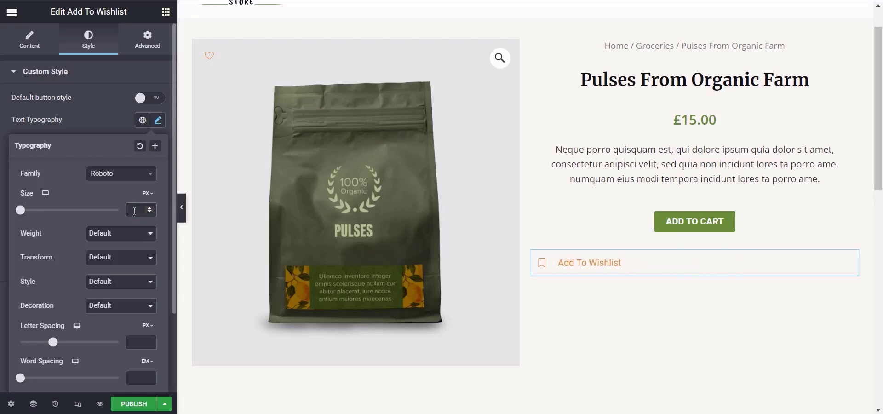
{"action": "type", "text": "25"}
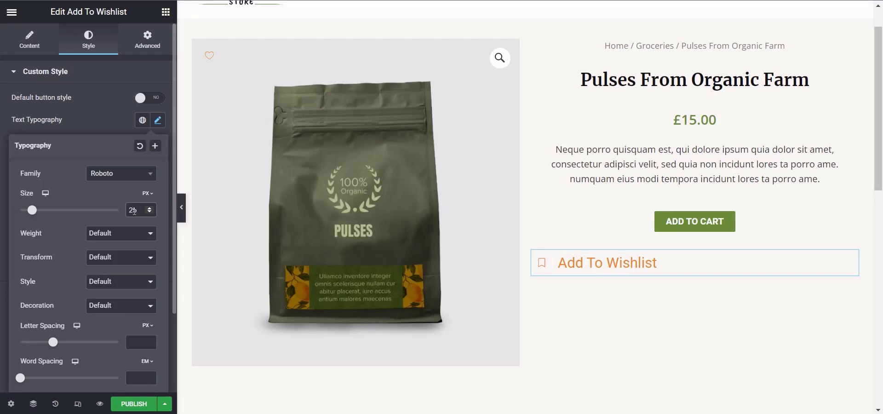
{"action": "key", "text": "BackSpace"}
{"action": "key", "text": "BackSpace"}
{"action": "type", "text": "18"}
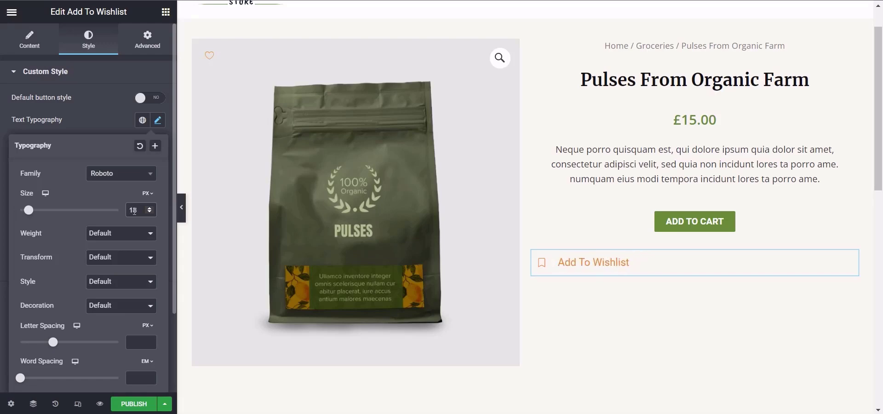
Step: Set the wishlist button's text size to 15 px and its weight to Bold
{"action": "key", "text": "BackSpace"}
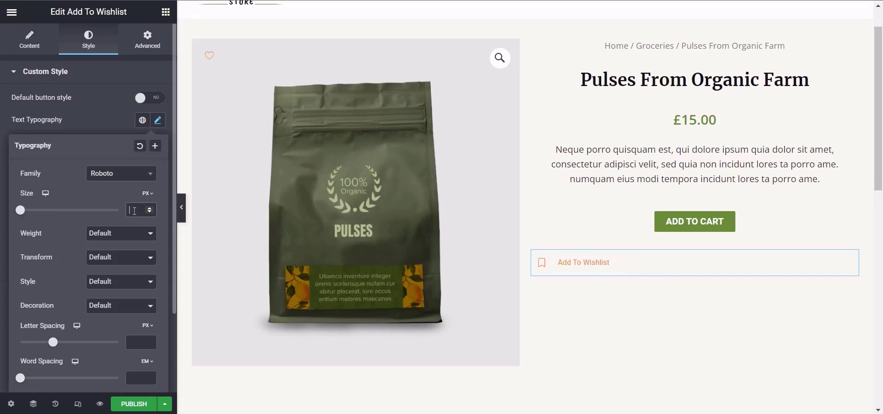
{"action": "type", "text": "5"}
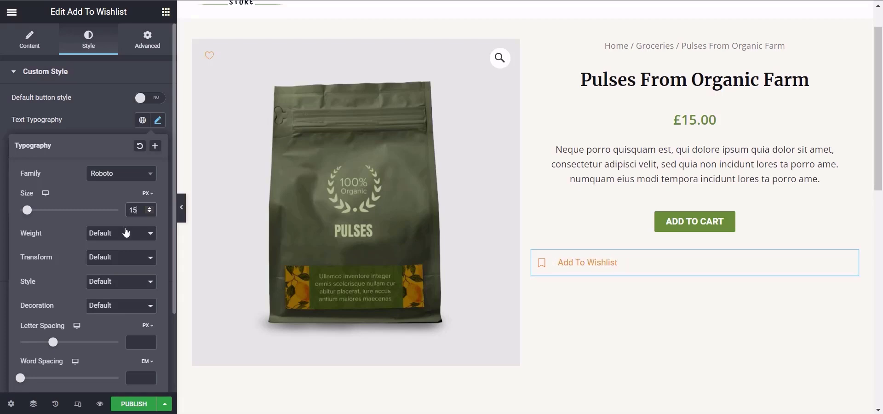
{"action": "left_click", "coordinate": [110, 236]}
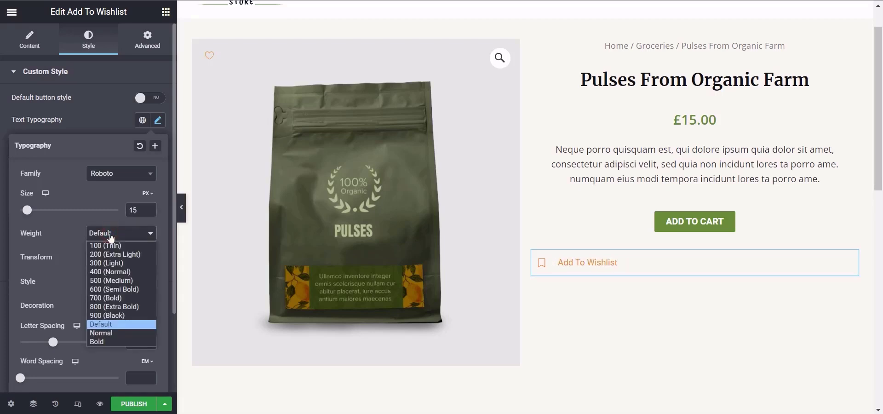
{"action": "left_click", "coordinate": [109, 342]}
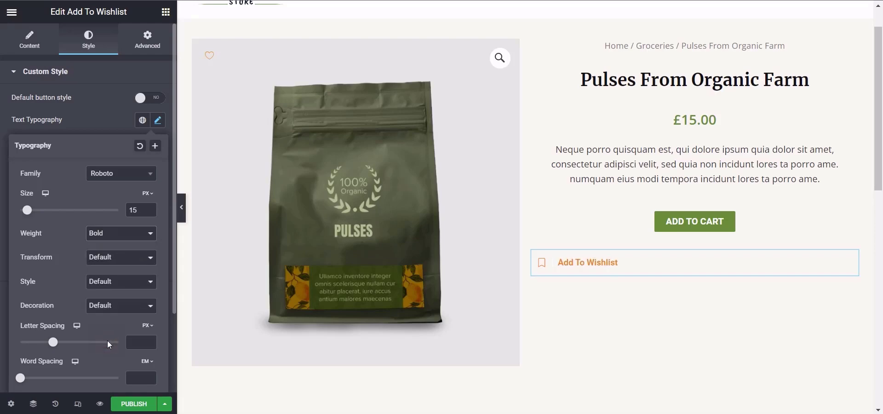
Step: Try the Uppercase and Lowercase transforms on the wishlist text and settle on Capitalize
{"action": "left_click", "coordinate": [115, 259]}
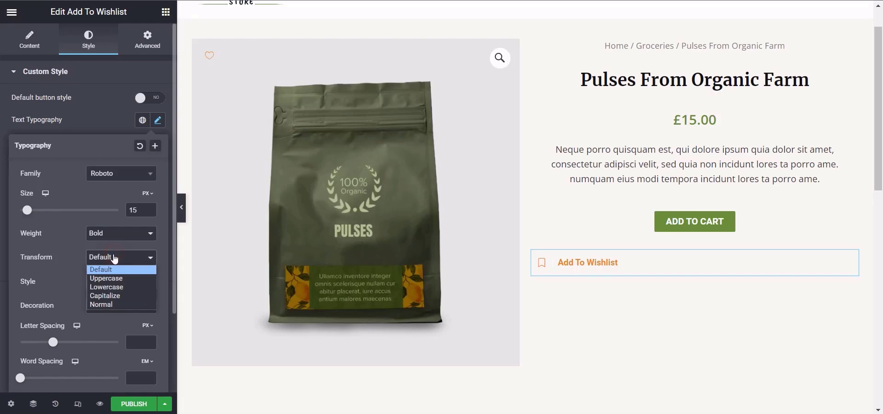
{"action": "left_click", "coordinate": [115, 278]}
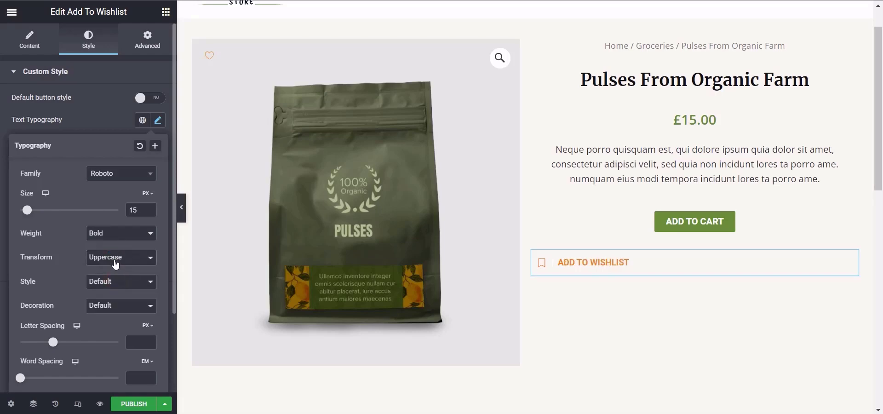
{"action": "left_click", "coordinate": [115, 260]}
{"action": "left_click", "coordinate": [115, 289]}
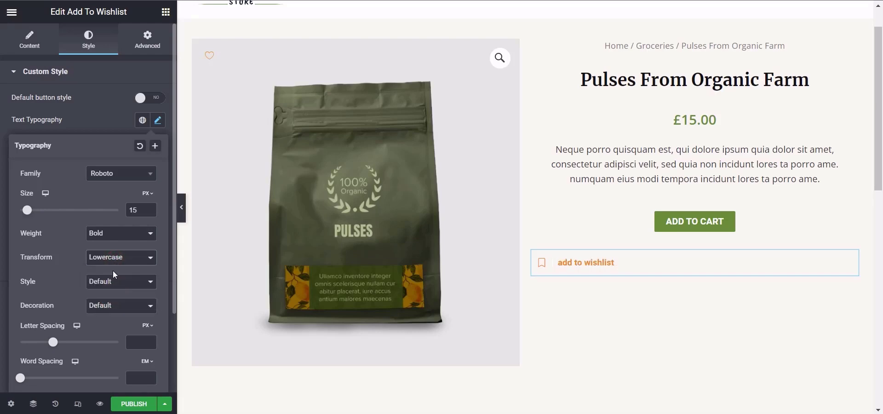
{"action": "left_click", "coordinate": [110, 260]}
{"action": "left_click", "coordinate": [112, 296]}
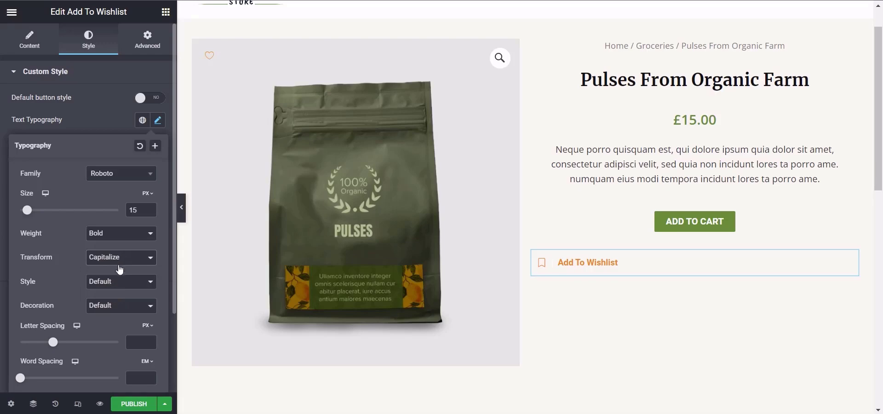
Step: Try the Italic and Oblique font styles on the wishlist text and settle on Normal
{"action": "left_click", "coordinate": [114, 282]}
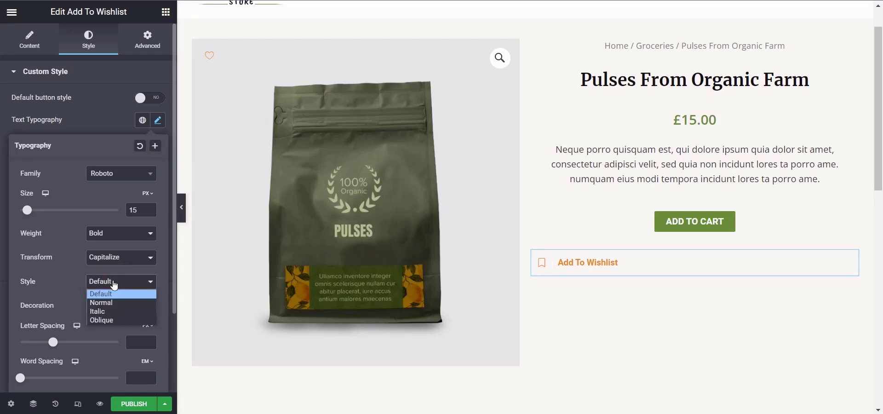
{"action": "left_click", "coordinate": [109, 311]}
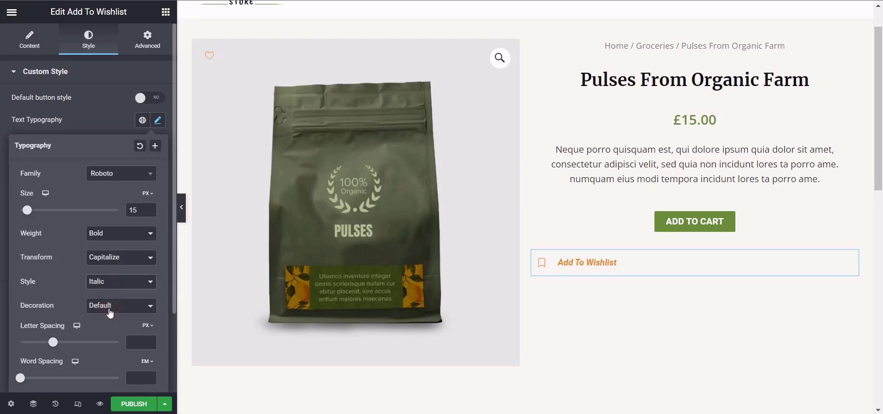
{"action": "left_click", "coordinate": [108, 281]}
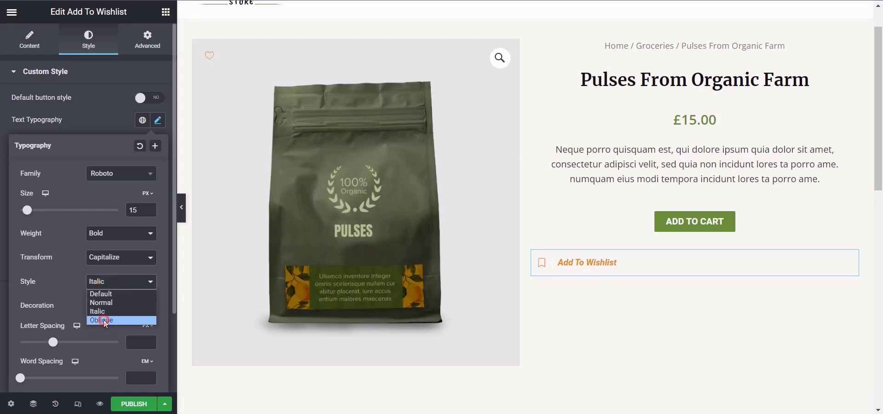
{"action": "left_click", "coordinate": [103, 319]}
{"action": "left_click", "coordinate": [116, 287]}
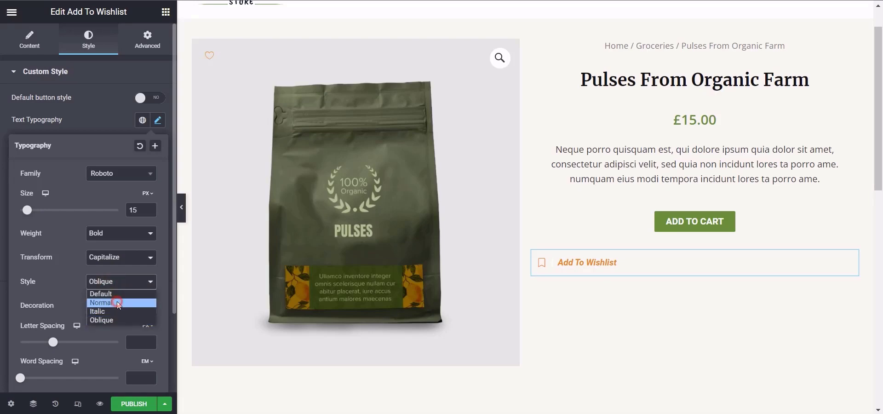
{"action": "left_click", "coordinate": [118, 303]}
Step: Try the Overline and Underline decorations on the wishlist text and return the decoration to Default
{"action": "left_click", "coordinate": [128, 305]}
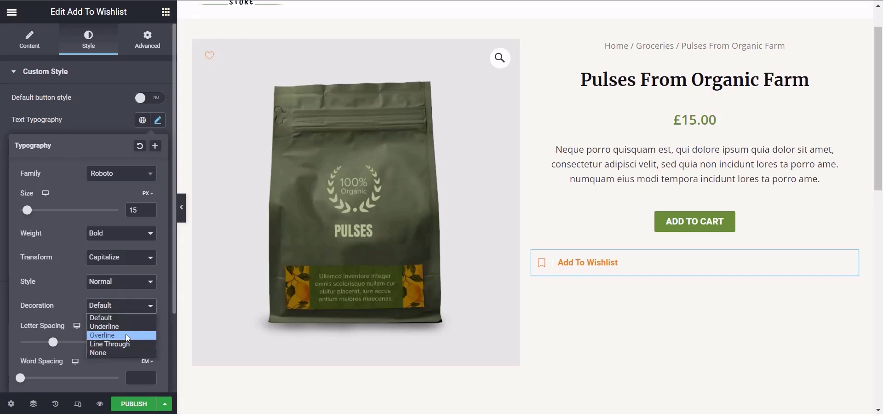
{"action": "left_click", "coordinate": [125, 334]}
{"action": "left_click", "coordinate": [136, 306]}
{"action": "left_click", "coordinate": [123, 326]}
{"action": "left_click", "coordinate": [122, 306]}
{"action": "left_click", "coordinate": [116, 318]}
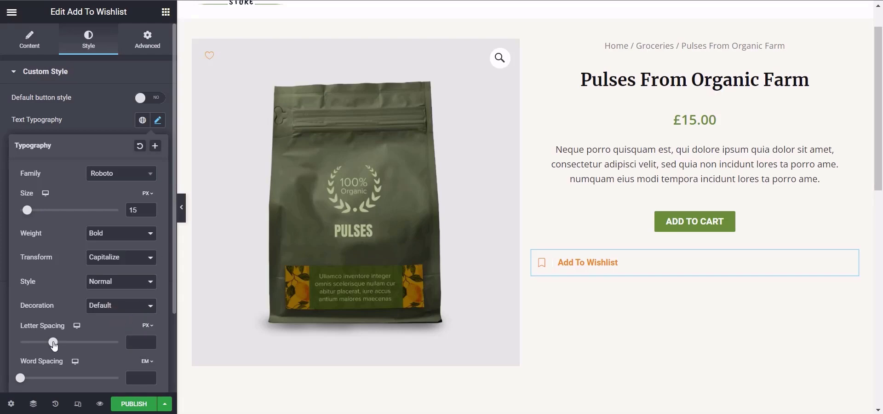
Step: Try a negative letter spacing on the wishlist text, set it to 0 px, and set the word spacing to 0.1 em
{"action": "left_click_drag", "start_coordinate": [53, 343], "coordinate": [35, 342]}
{"action": "left_click", "coordinate": [142, 341]}
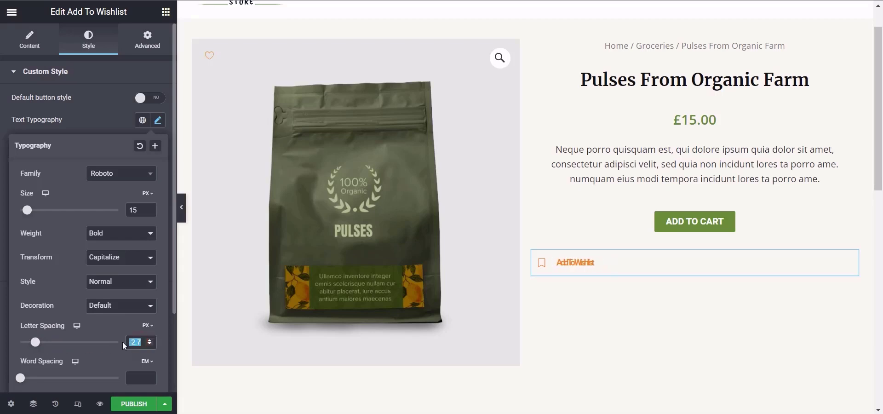
{"action": "type", "text": "0"}
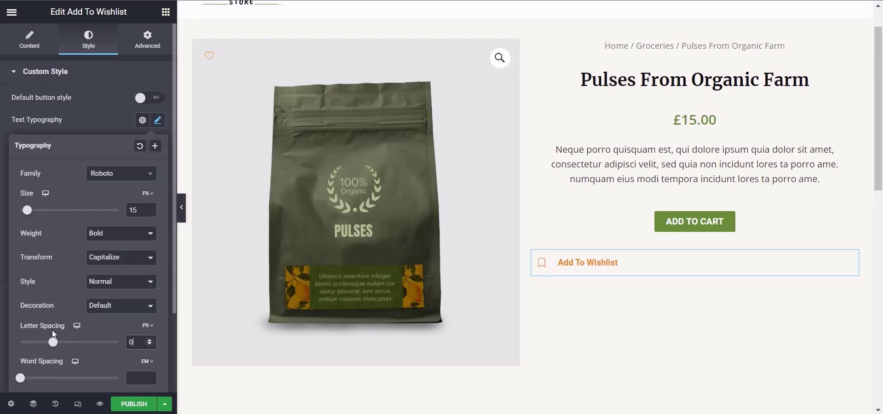
{"action": "mouse_move", "coordinate": [20, 378]}
{"action": "left_mouse_down"}
{"action": "mouse_move", "coordinate": [37, 383]}
{"action": "mouse_move", "coordinate": [16, 383]}
{"action": "left_mouse_up"}
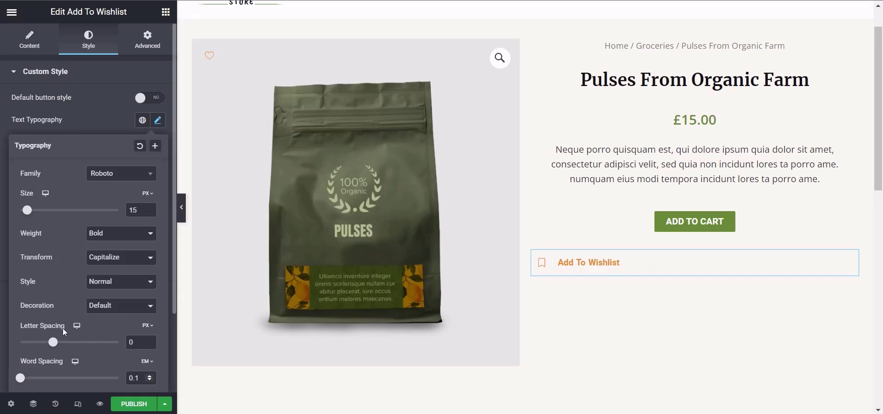
Step: Set the wishlist button's icon font size to 17 px
{"action": "scroll", "coordinate": [170, 233], "scroll_direction": "down", "scroll_amount": 5}
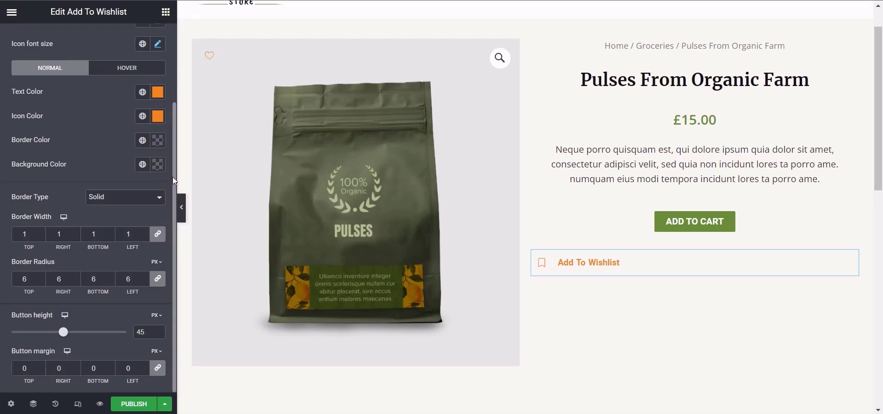
{"action": "left_click_drag", "start_coordinate": [173, 176], "coordinate": [172, 106]}
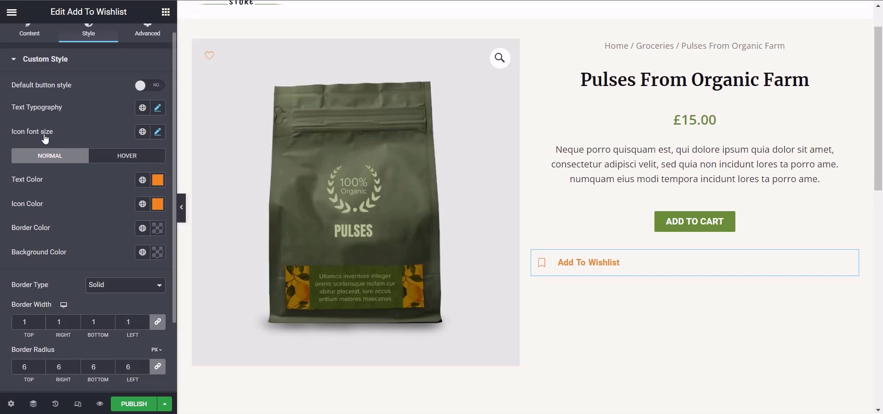
{"action": "left_click", "coordinate": [158, 133]}
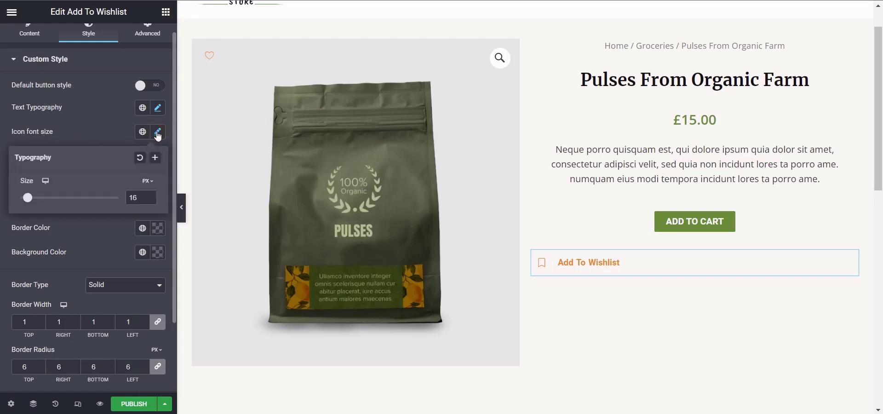
{"action": "left_click", "coordinate": [138, 197]}
{"action": "key", "text": "BackSpace"}
{"action": "type", "text": "7"}
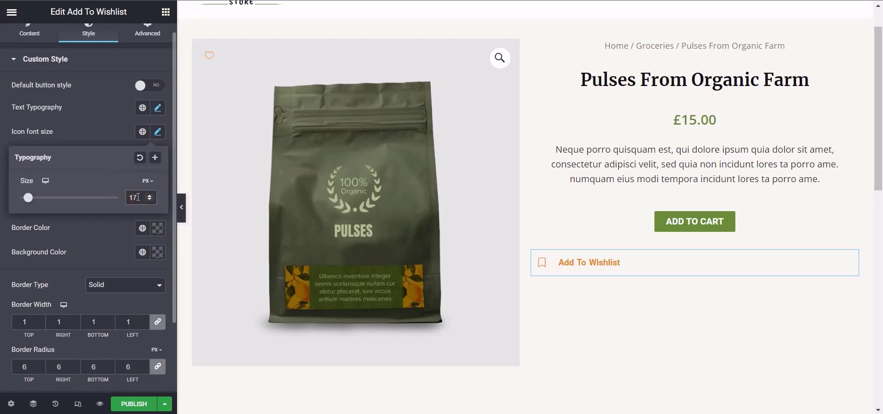
Step: Set the wishlist button's text color and icon color to white for the normal state
{"action": "left_click", "coordinate": [124, 132]}
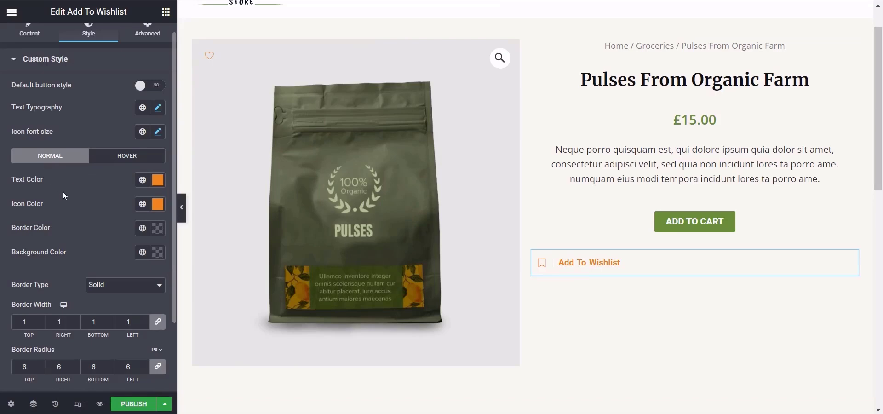
{"action": "left_click", "coordinate": [158, 180]}
{"action": "left_click", "coordinate": [27, 224]}
{"action": "left_click", "coordinate": [87, 184]}
{"action": "left_click", "coordinate": [158, 207]}
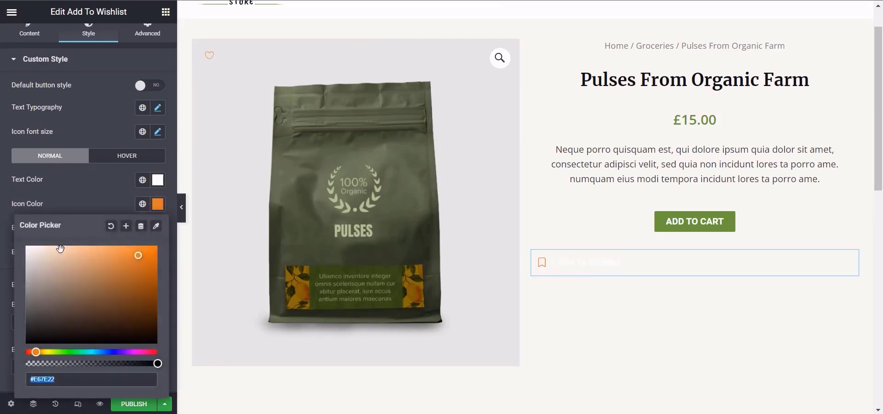
{"action": "left_click", "coordinate": [27, 247]}
{"action": "left_click", "coordinate": [46, 213]}
Step: Apply the global Theme Color 2 as the normal-state background color and the global Accent color as the border color
{"action": "left_click", "coordinate": [142, 251]}
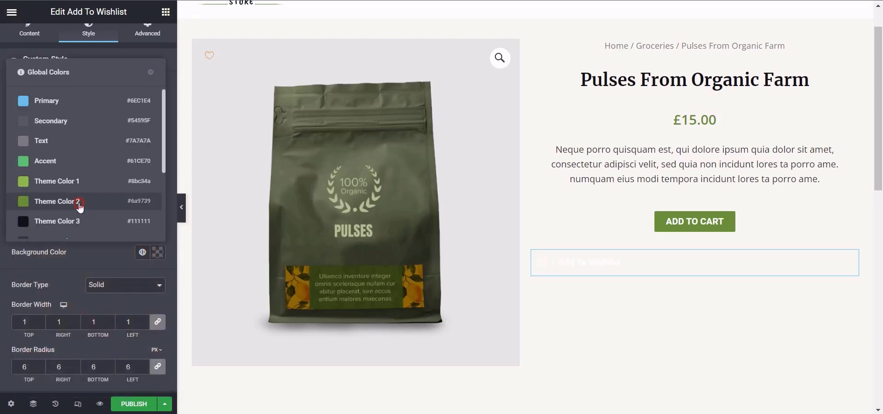
{"action": "left_click", "coordinate": [78, 203]}
{"action": "left_click", "coordinate": [142, 229]}
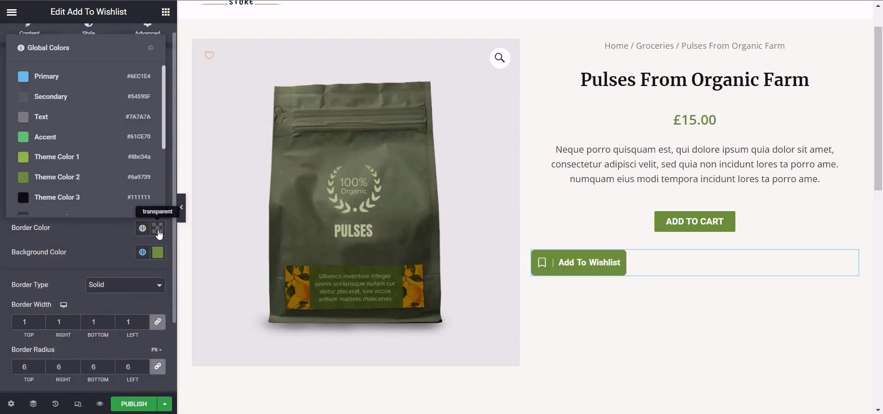
{"action": "left_click", "coordinate": [158, 229]}
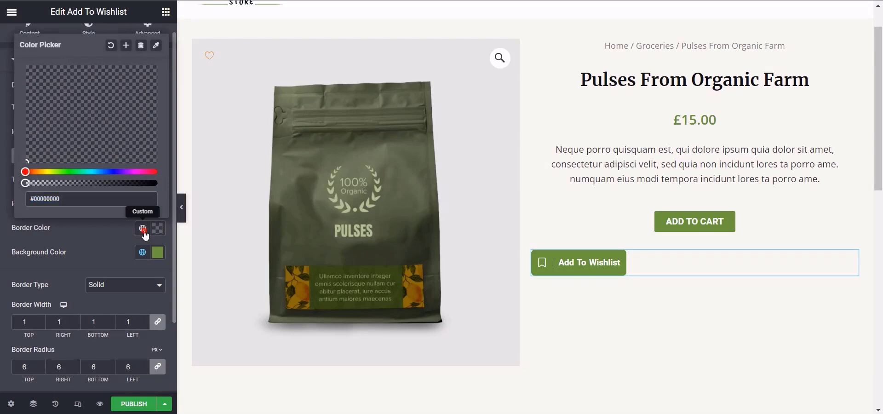
{"action": "left_click", "coordinate": [142, 228]}
{"action": "left_click", "coordinate": [86, 140]}
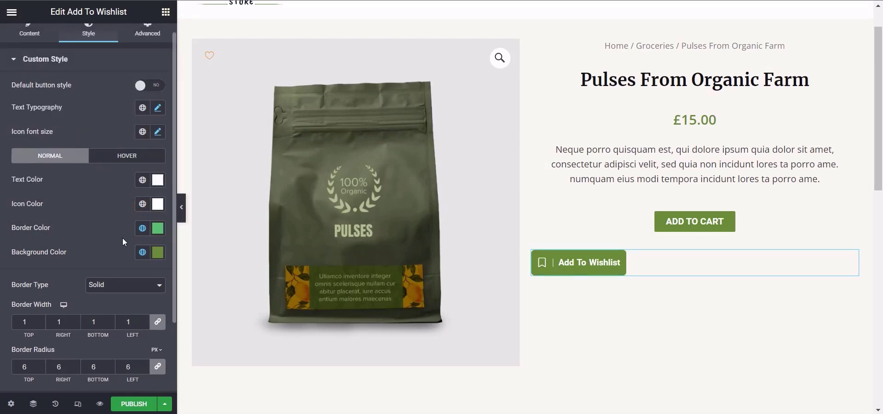
Step: Set the wishlist button's border width to 2 on all sides
{"action": "left_click", "coordinate": [32, 319]}
{"action": "key", "text": "Up"}
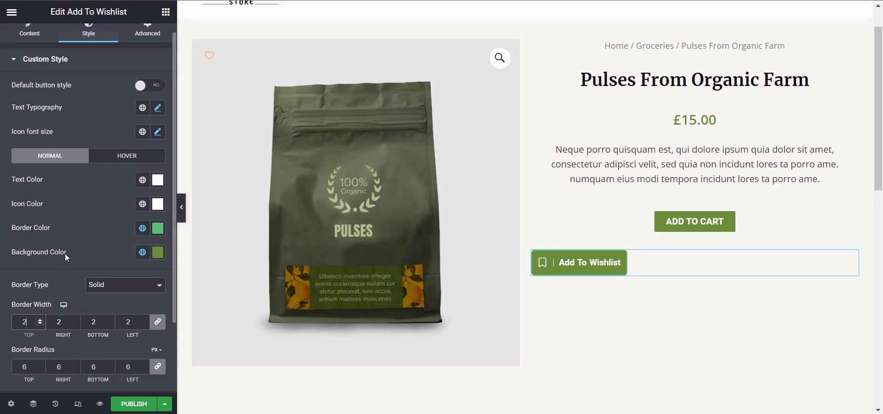
{"action": "left_click", "coordinate": [76, 228]}
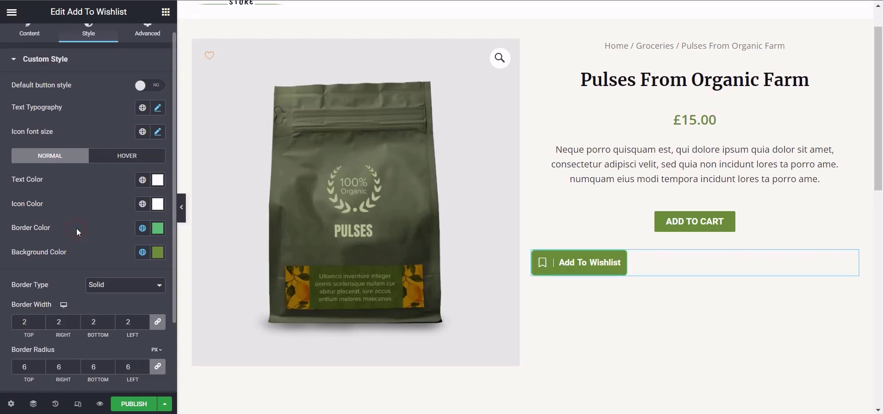
Step: Set the wishlist button's text color and icon color to white for the hover state
{"action": "left_click", "coordinate": [133, 156]}
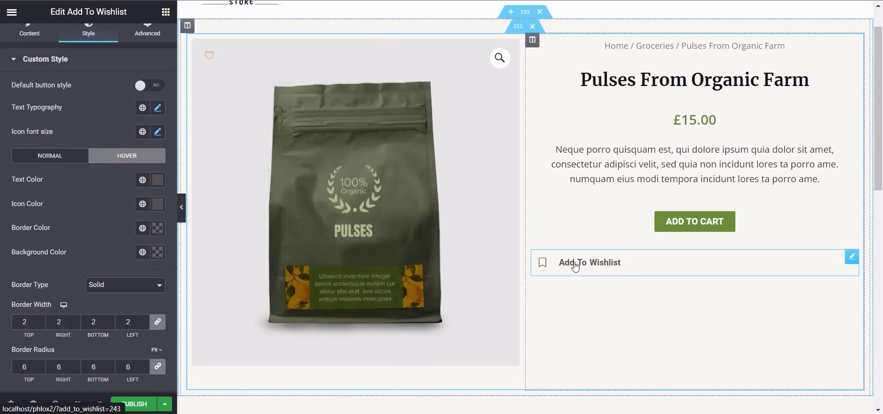
{"action": "left_click", "coordinate": [154, 186]}
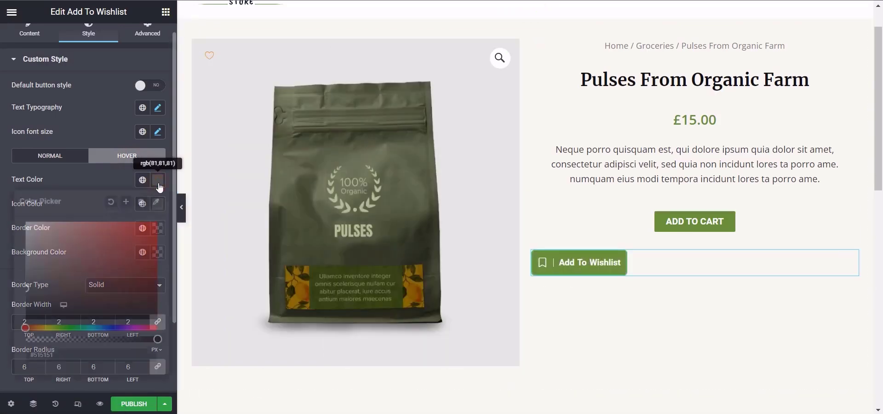
{"action": "left_click_drag", "start_coordinate": [44, 233], "coordinate": [26, 224]}
{"action": "left_click", "coordinate": [103, 180]}
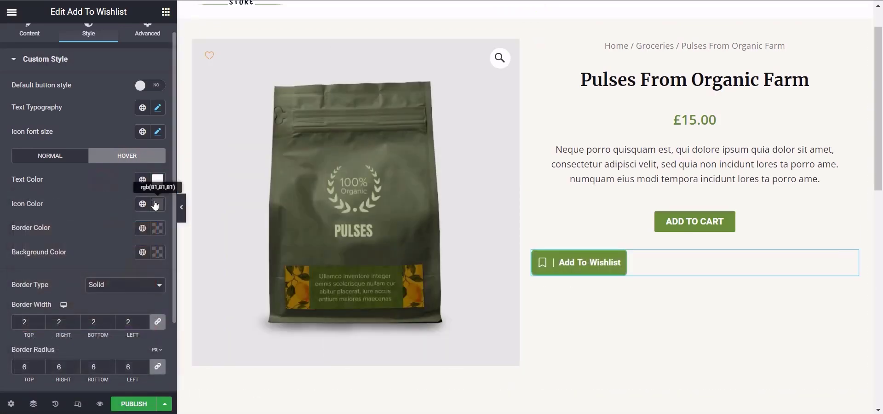
{"action": "left_click", "coordinate": [157, 205]}
{"action": "left_click_drag", "start_coordinate": [35, 259], "coordinate": [27, 236]}
{"action": "left_click", "coordinate": [87, 201]}
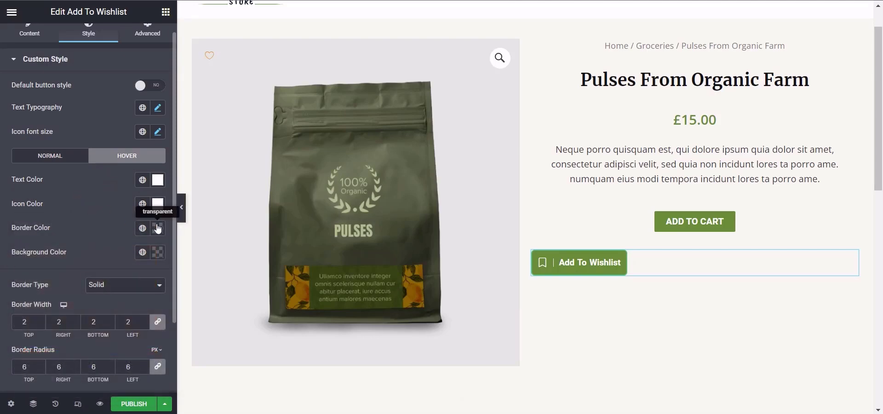
Step: Apply the global Theme Color 1 as the wishlist button's hover background color
{"action": "left_click", "coordinate": [159, 253]}
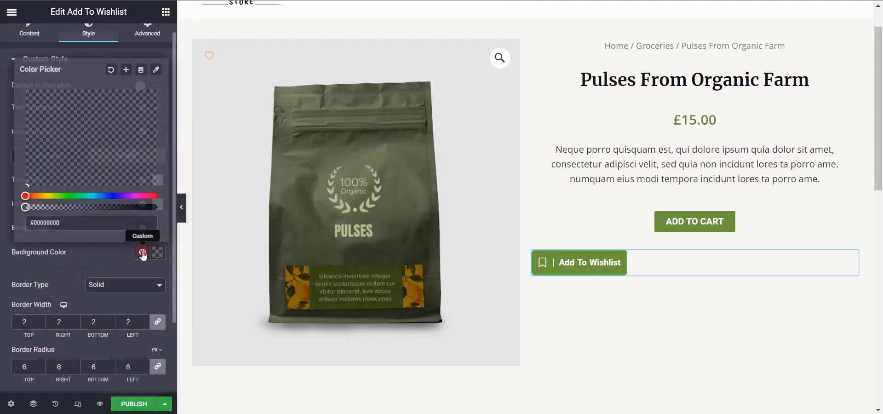
{"action": "left_click", "coordinate": [142, 252]}
{"action": "left_click", "coordinate": [109, 191]}
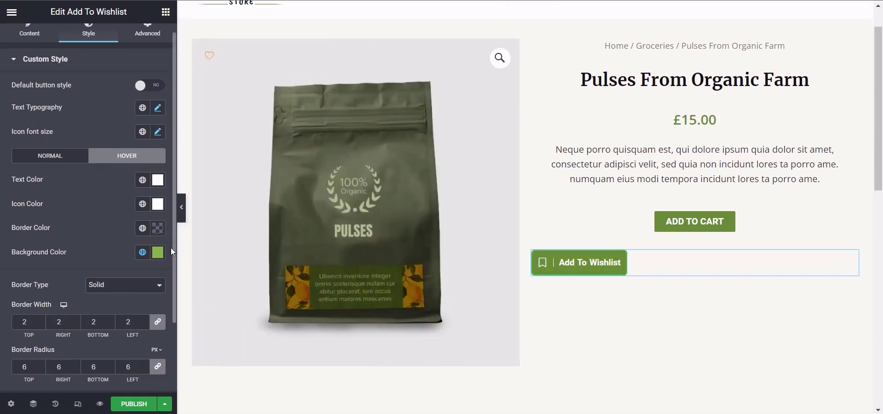
Step: Try the Double border type on the wishlist button with a border width of 10 on all sides
{"action": "left_click_drag", "start_coordinate": [173, 248], "coordinate": [167, 290]}
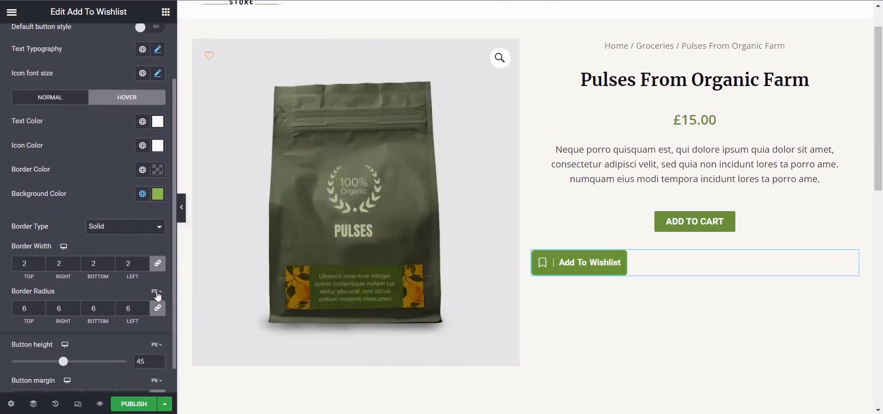
{"action": "left_click", "coordinate": [105, 227]}
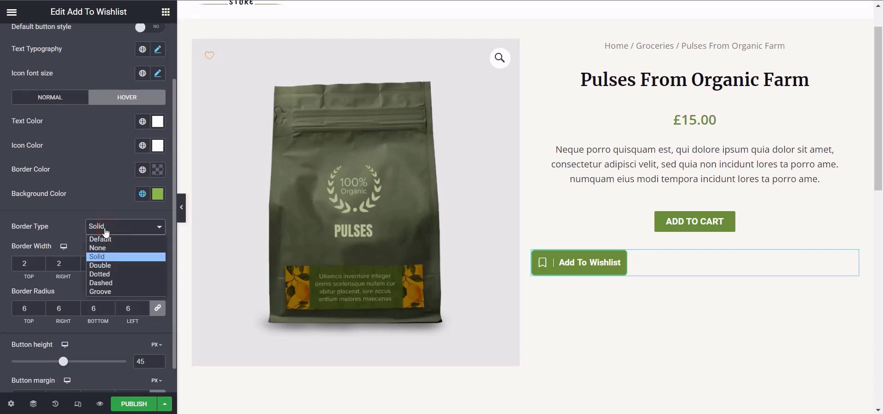
{"action": "left_click", "coordinate": [109, 261]}
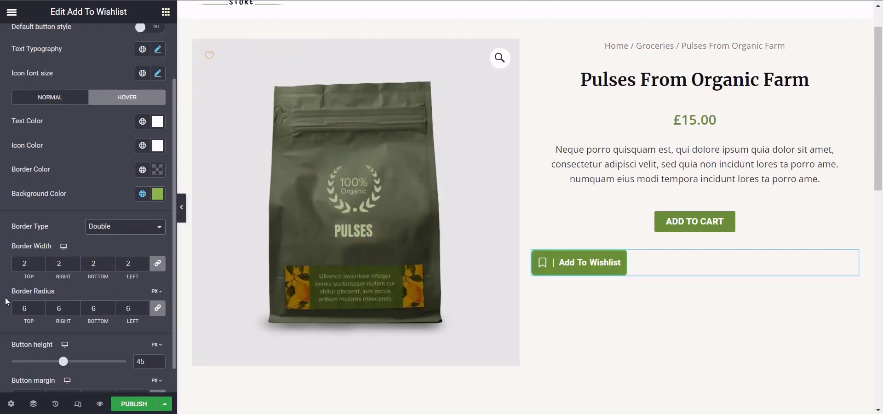
{"action": "double_click", "coordinate": [26, 263]}
{"action": "type", "text": "10"}
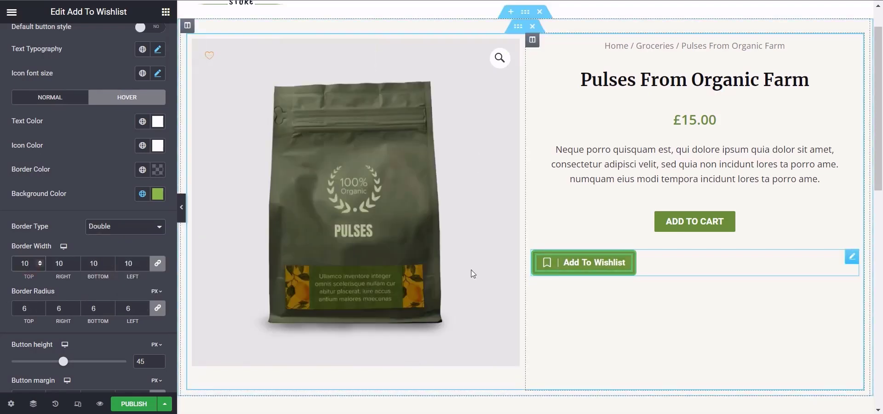
Step: Try the Dotted, Dashed and Groove border types on the wishlist button
{"action": "left_click", "coordinate": [108, 227]}
{"action": "left_click", "coordinate": [110, 274]}
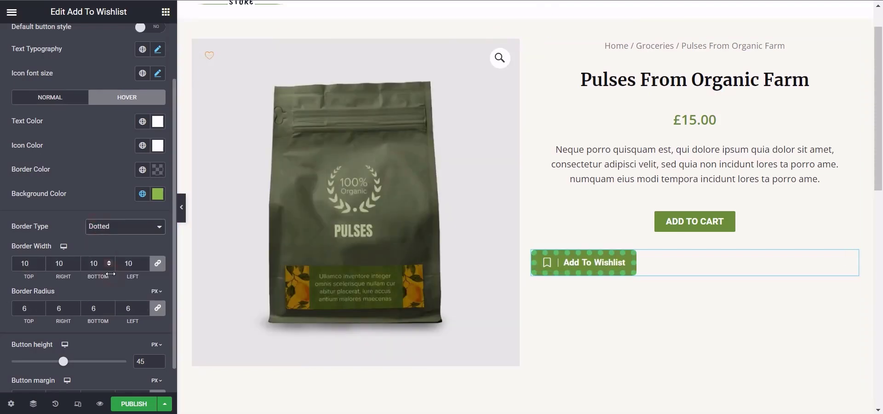
{"action": "left_click", "coordinate": [145, 233]}
{"action": "left_click", "coordinate": [129, 283]}
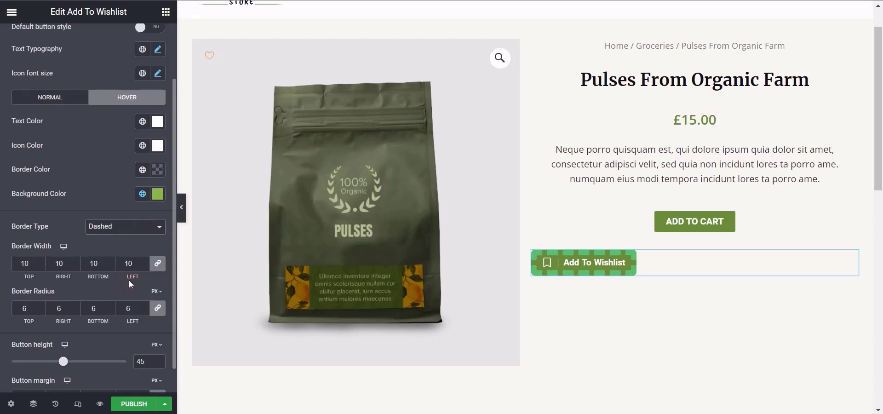
{"action": "left_click", "coordinate": [133, 234]}
{"action": "left_click", "coordinate": [117, 293]}
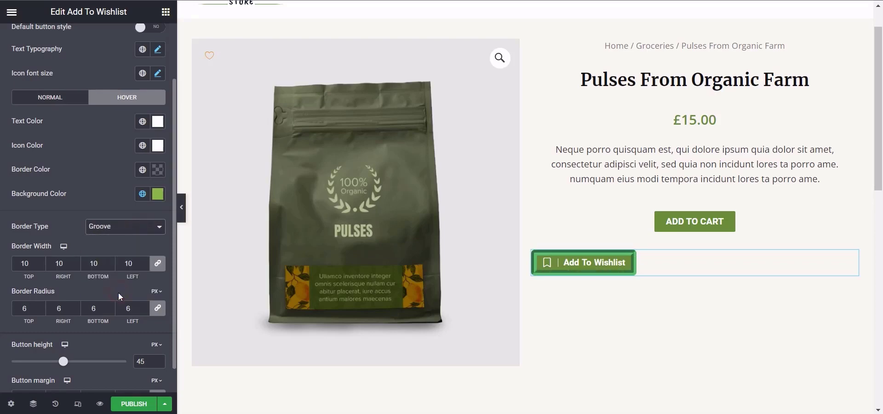
Step: Return the wishlist button's border type to Solid and its border width to 2 on all sides
{"action": "left_click", "coordinate": [129, 226]}
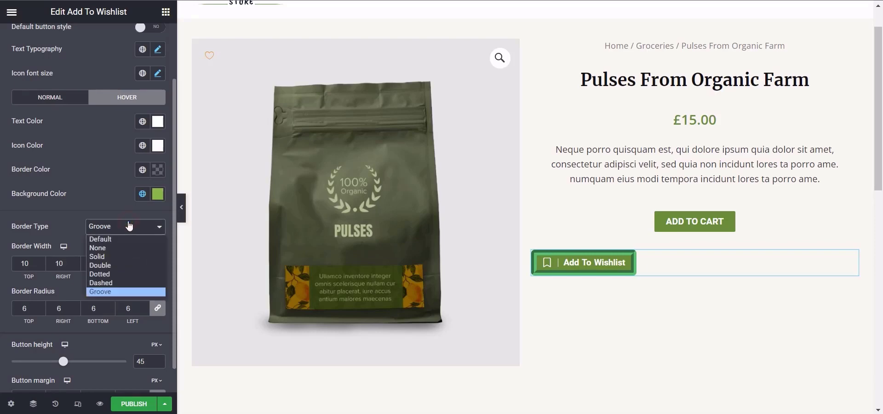
{"action": "left_click", "coordinate": [128, 258]}
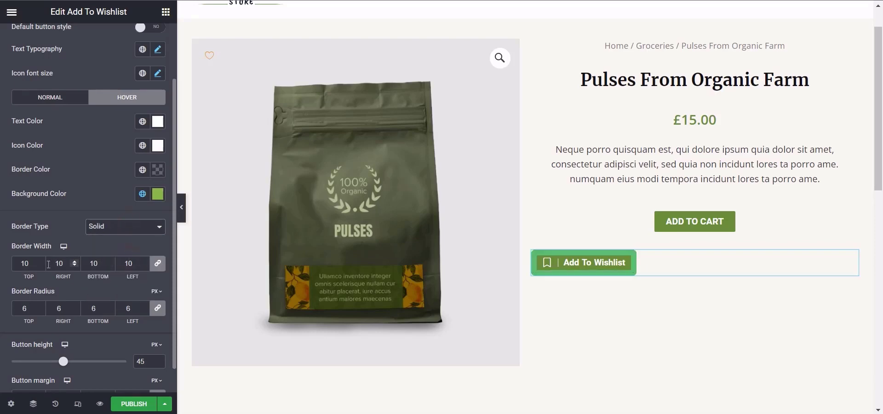
{"action": "double_click", "coordinate": [18, 263]}
{"action": "type", "text": "2"}
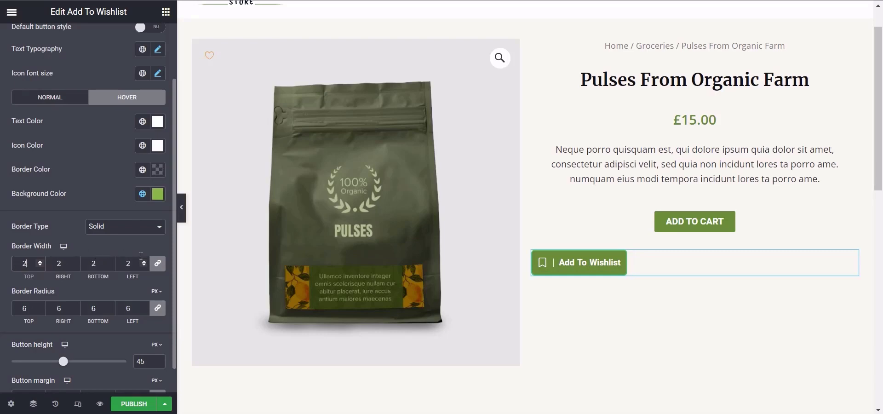
Step: Set the wishlist button's border radius to 2 px on all corners and its button height to 40 px
{"action": "scroll", "coordinate": [173, 252], "scroll_direction": "down", "scroll_amount": 1}
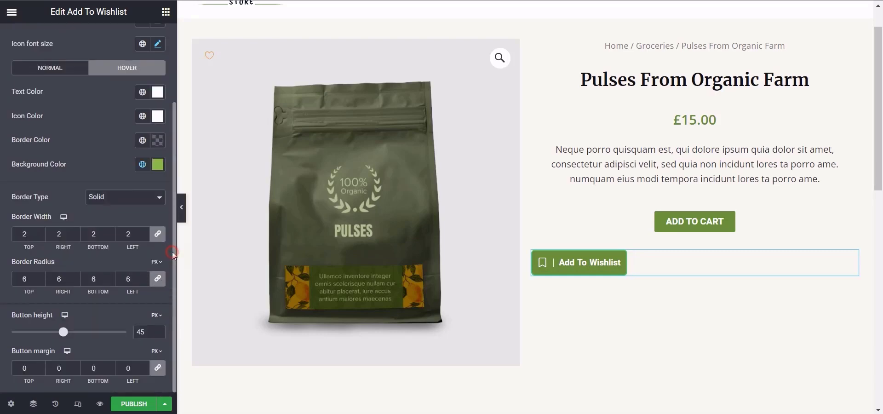
{"action": "double_click", "coordinate": [28, 279]}
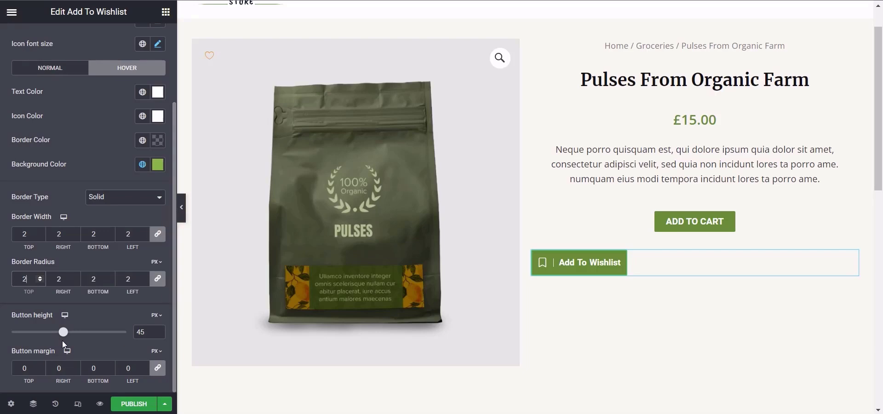
{"action": "left_click", "coordinate": [145, 332]}
{"action": "key", "text": "Down"}
{"action": "key", "text": "Down"}
{"action": "key", "text": "Down"}
{"action": "key", "text": "Down"}
{"action": "key", "text": "Down"}
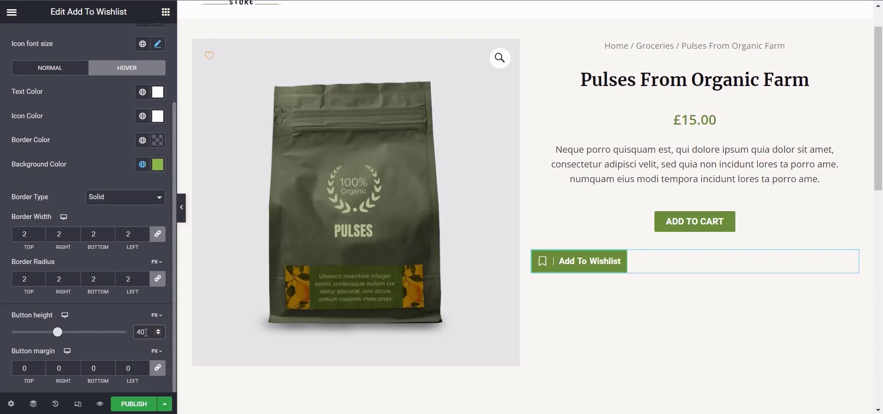
Step: Try a linked button margin of 6 px on all sides and reset it to 0
{"action": "left_click", "coordinate": [28, 366]}
{"action": "key", "text": "Up"}
{"action": "key", "text": "Up"}
{"action": "key", "text": "Up"}
{"action": "key", "text": "Up"}
{"action": "key", "text": "Up"}
{"action": "key", "text": "Up"}
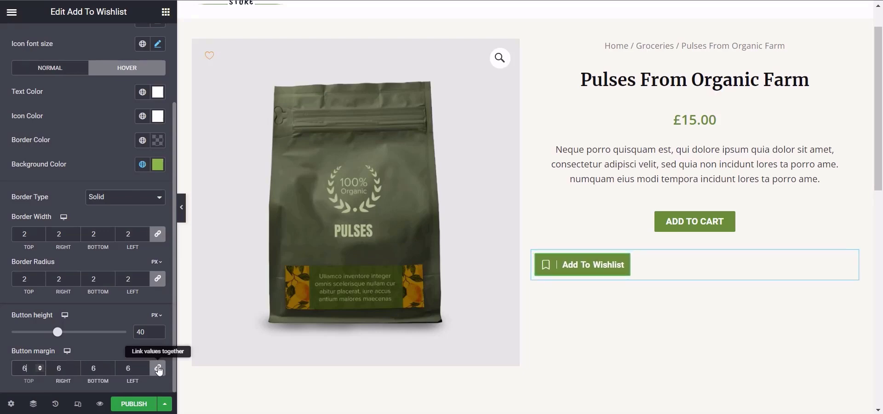
{"action": "key", "text": "BackSpace"}
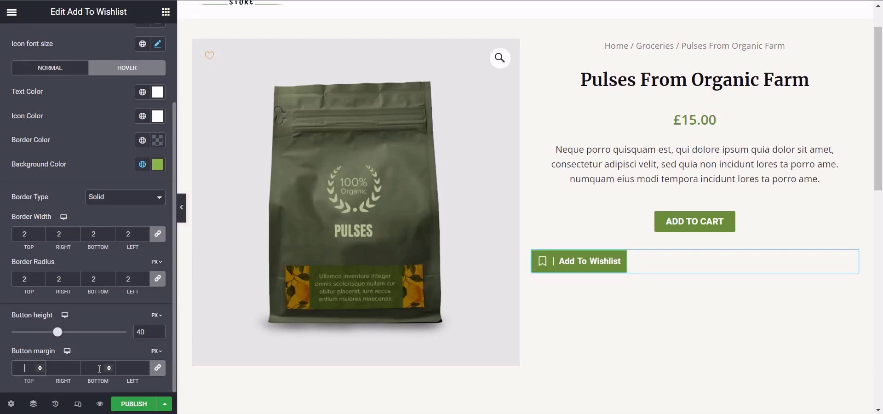
{"action": "type", "text": "0"}
Step: Unlink the button margin values, try a top margin of 6 px alone, and return it to 0
{"action": "left_click", "coordinate": [163, 372]}
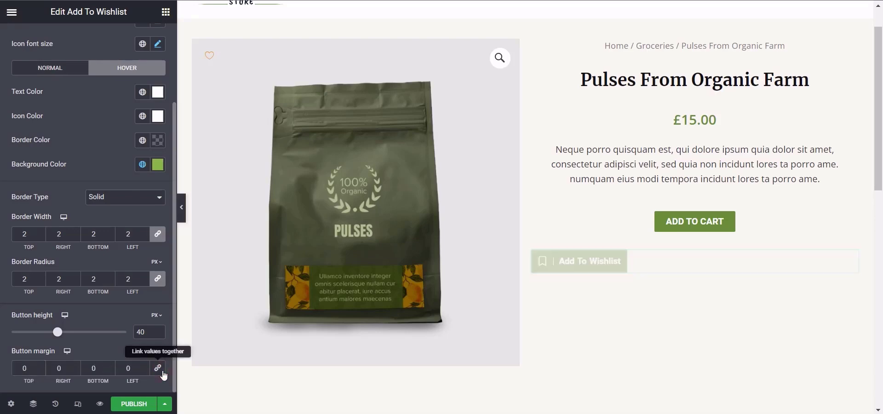
{"action": "left_click", "coordinate": [33, 372]}
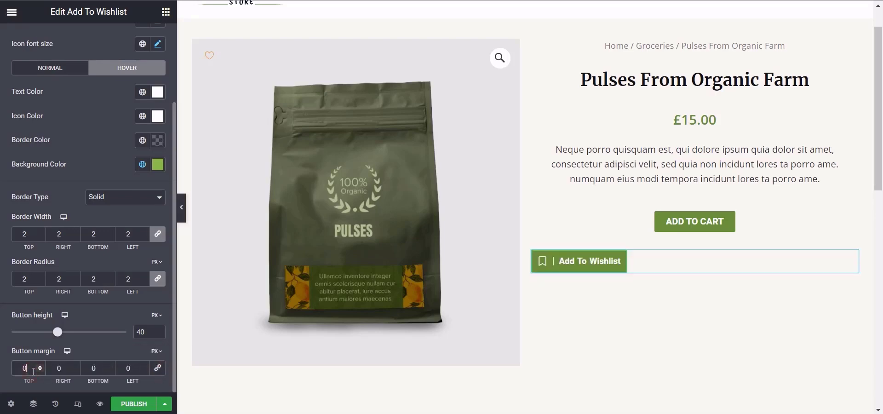
{"action": "key", "text": "Up"}
{"action": "key", "text": "Up"}
{"action": "key", "text": "Up"}
{"action": "key", "text": "Up"}
{"action": "key", "text": "Up"}
{"action": "key", "text": "Up"}
{"action": "key", "text": "Up"}
{"action": "key", "text": "Up"}
{"action": "key", "text": "Up"}
{"action": "key", "text": "Up"}
{"action": "key", "text": "Up"}
{"action": "key", "text": "Up"}
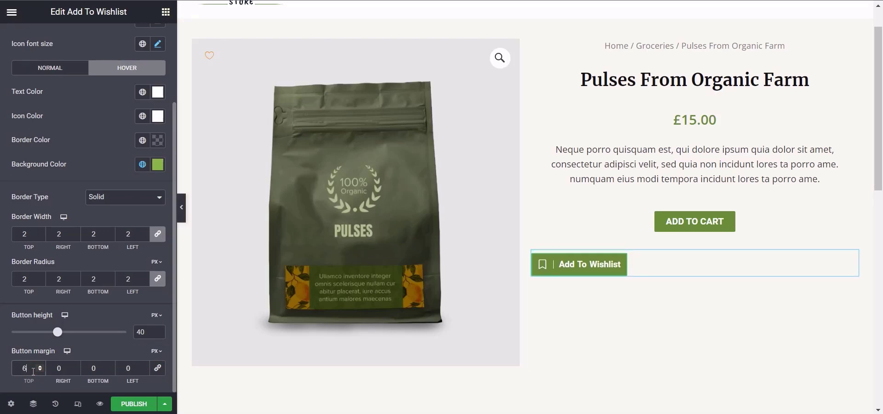
{"action": "key", "text": "Down"}
{"action": "key", "text": "Down"}
{"action": "key", "text": "Down"}
{"action": "key", "text": "Down"}
{"action": "key", "text": "Down"}
{"action": "key", "text": "Down"}
{"action": "key", "text": "Down"}
{"action": "key", "text": "Down"}
{"action": "key", "text": "Down"}
{"action": "key", "text": "Down"}
{"action": "key", "text": "Down"}
{"action": "key", "text": "Down"}
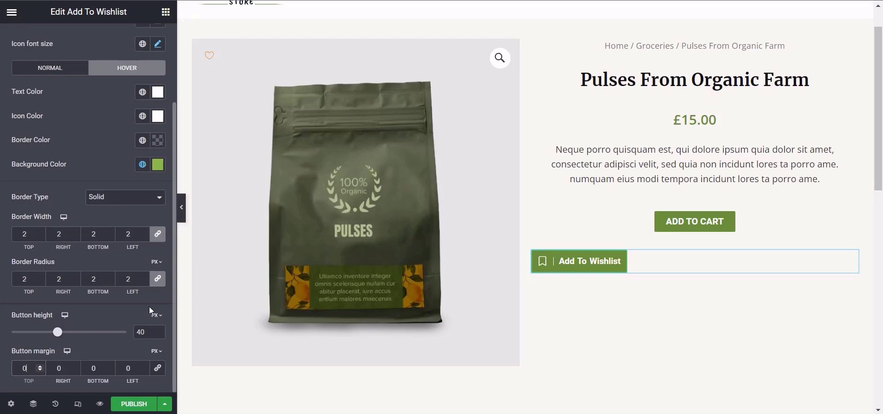
Step: Open the Add To Wishlist widget's advanced layout settings and look over the product page preview
{"action": "left_click_drag", "start_coordinate": [173, 322], "coordinate": [172, 214]}
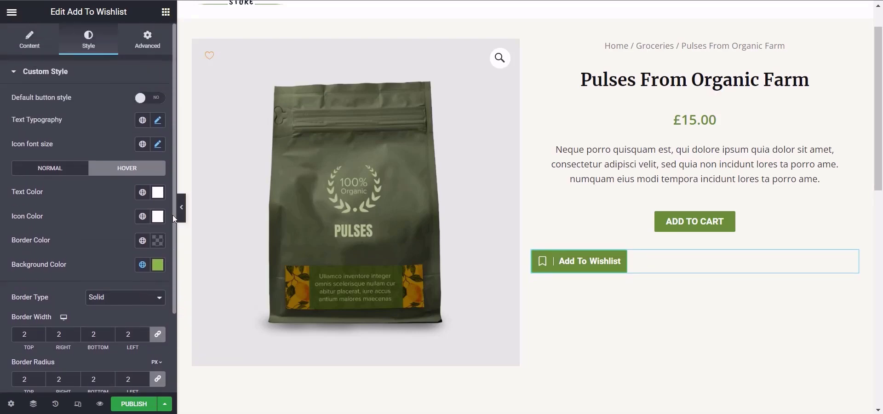
{"action": "left_click", "coordinate": [146, 46]}
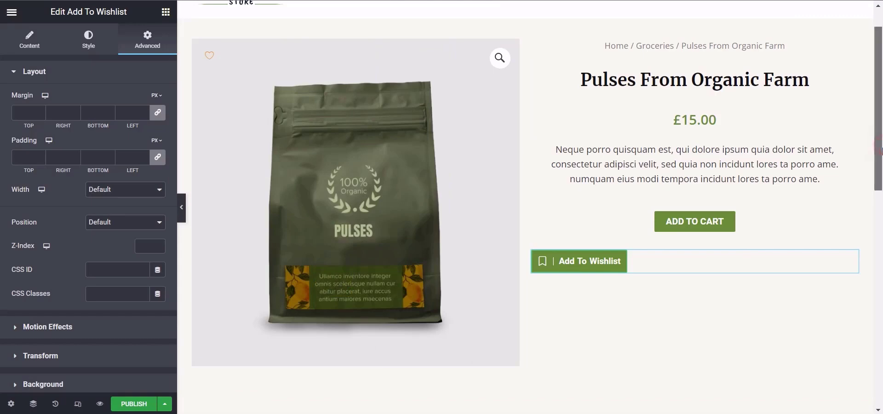
{"action": "scroll", "coordinate": [881, 149], "scroll_direction": "down", "scroll_amount": 1}
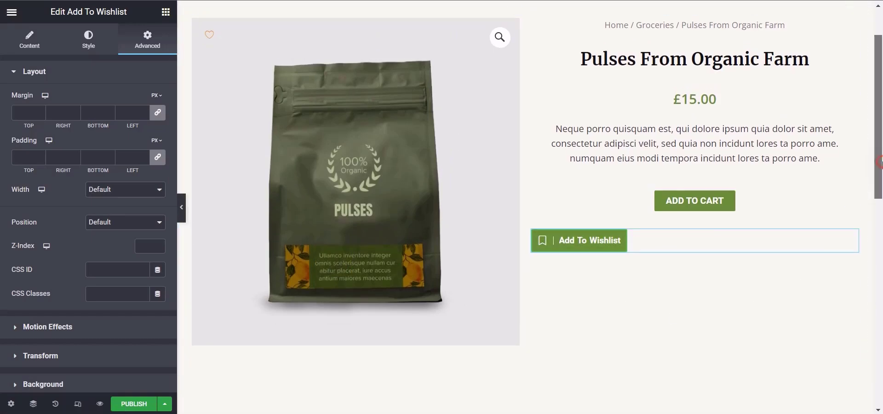
{"action": "scroll", "coordinate": [880, 162], "scroll_direction": "up", "scroll_amount": 1}
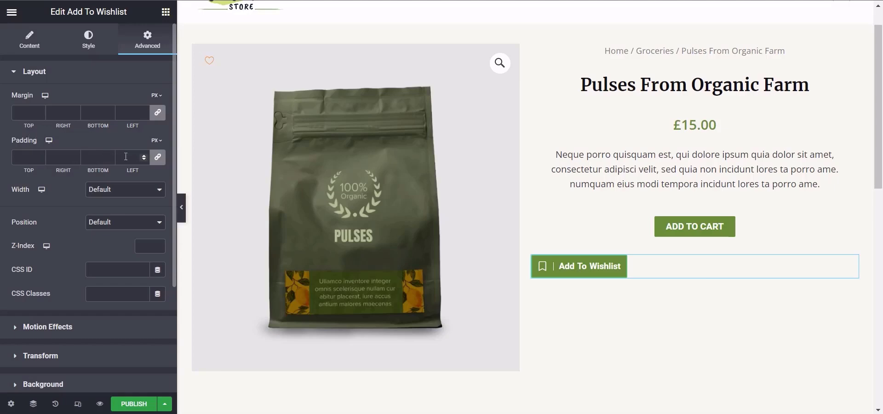
Step: Unlink the Add To Wishlist widget's padding values and set its left padding to 35%, leaving the other sides at 0
{"action": "left_click", "coordinate": [158, 158]}
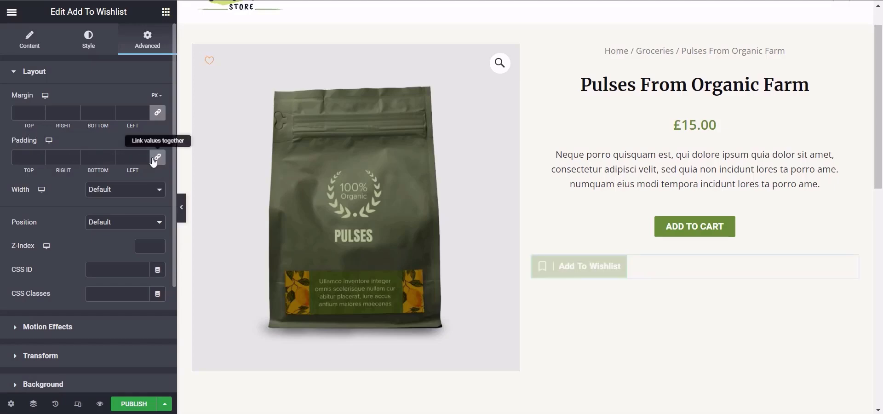
{"action": "left_click_drag", "start_coordinate": [132, 157], "coordinate": [127, 158]}
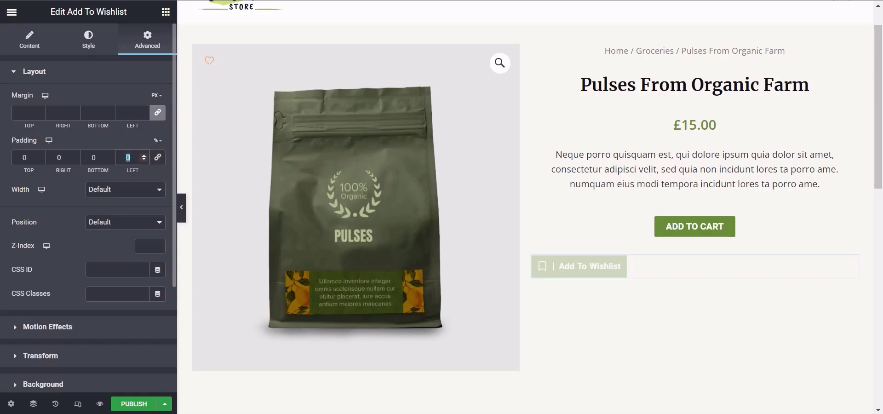
{"action": "type", "text": "30"}
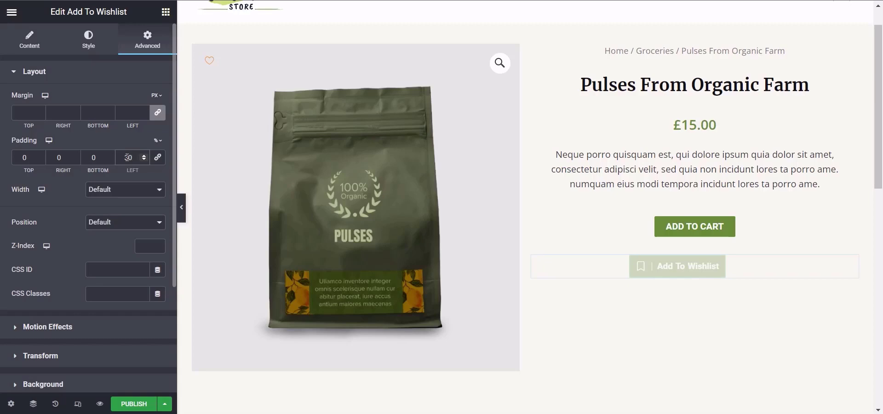
{"action": "key", "text": "BackSpace"}
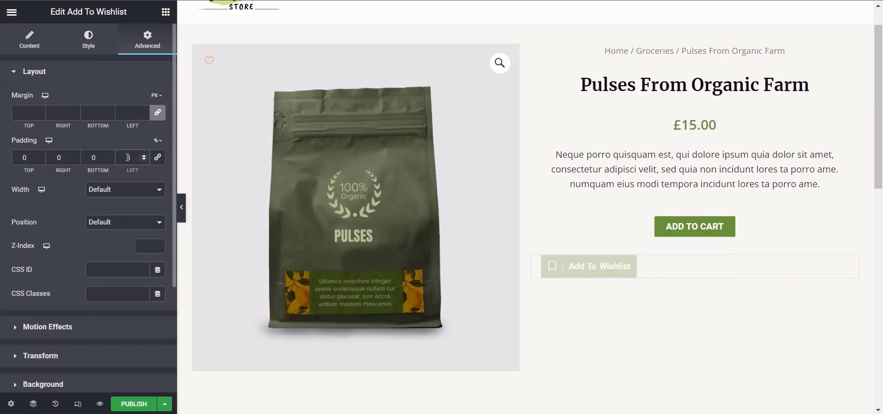
{"action": "type", "text": "5"}
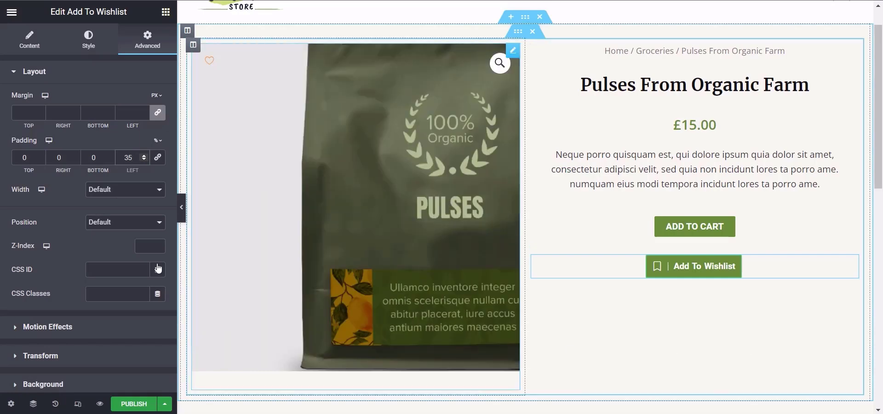
{"action": "key", "text": "Up"}
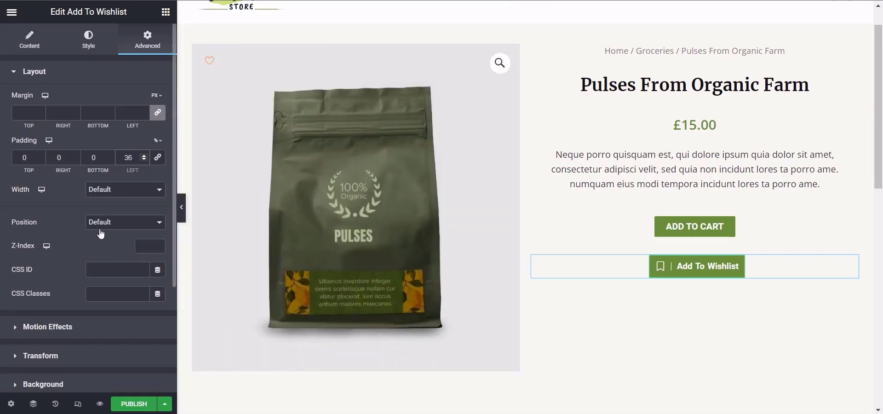
{"action": "key", "text": "Down"}
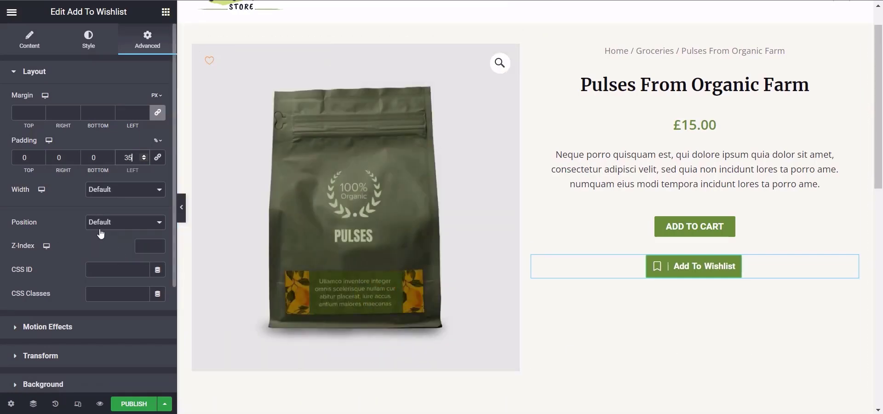
Step: Try the Inline (auto) and Full Width (100%) options for the widget's width, and return it to Default
{"action": "left_click", "coordinate": [116, 189]}
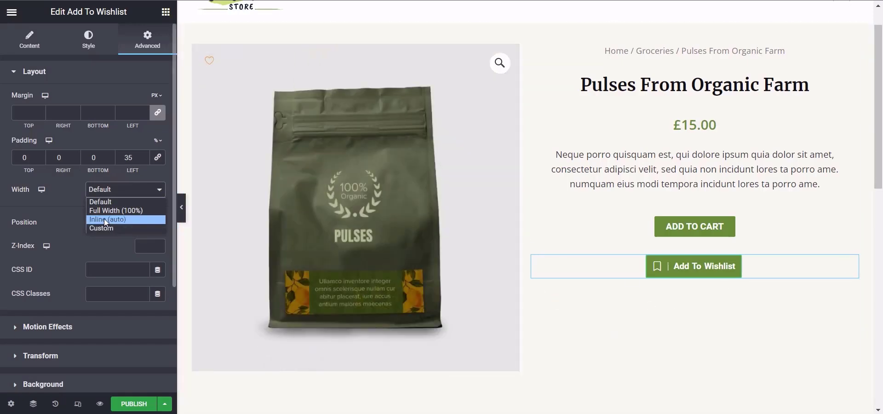
{"action": "left_click", "coordinate": [107, 219]}
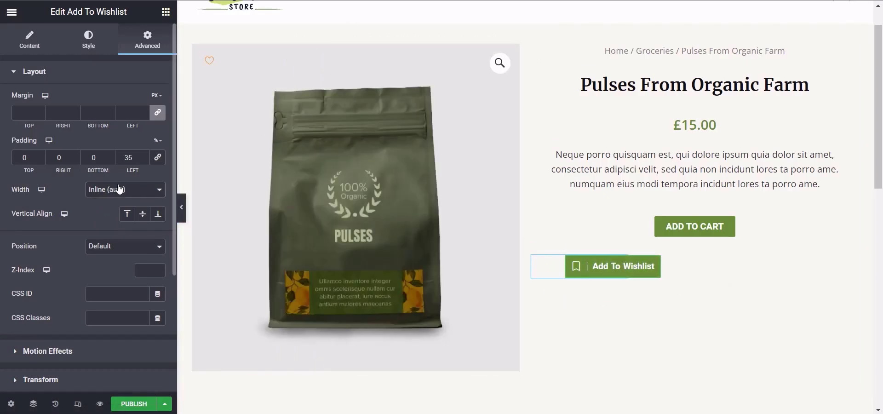
{"action": "left_click", "coordinate": [121, 190]}
{"action": "left_click", "coordinate": [121, 209]}
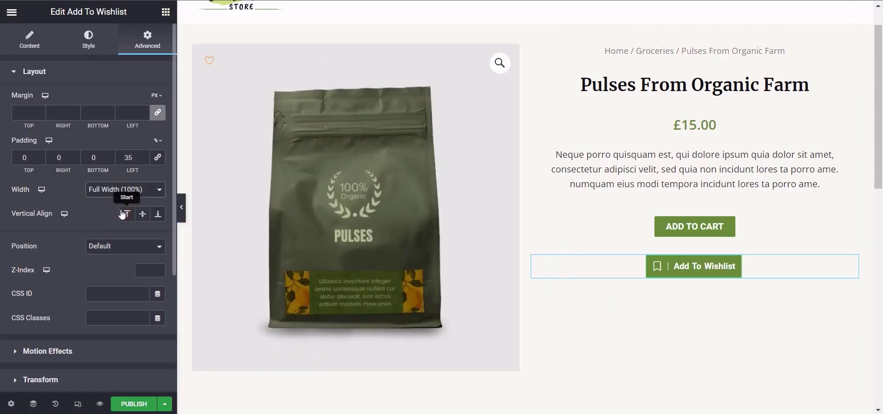
{"action": "left_click", "coordinate": [123, 194]}
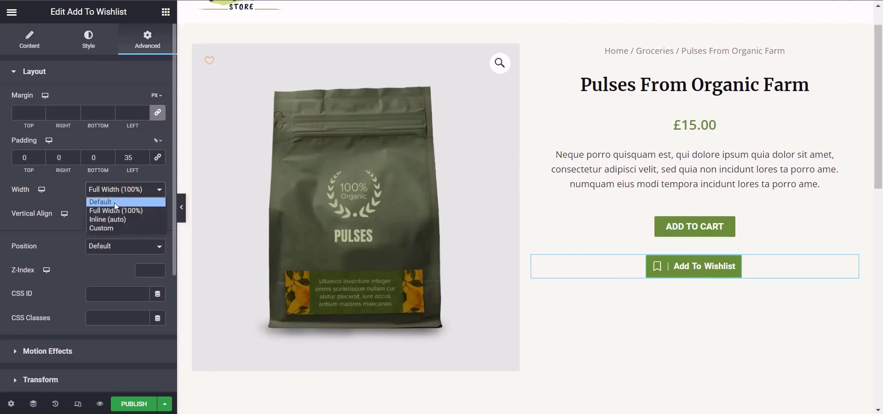
{"action": "left_click", "coordinate": [114, 202]}
Step: Try a custom widget width of 50%, and set the width to Full Width (100%)
{"action": "left_click", "coordinate": [112, 190]}
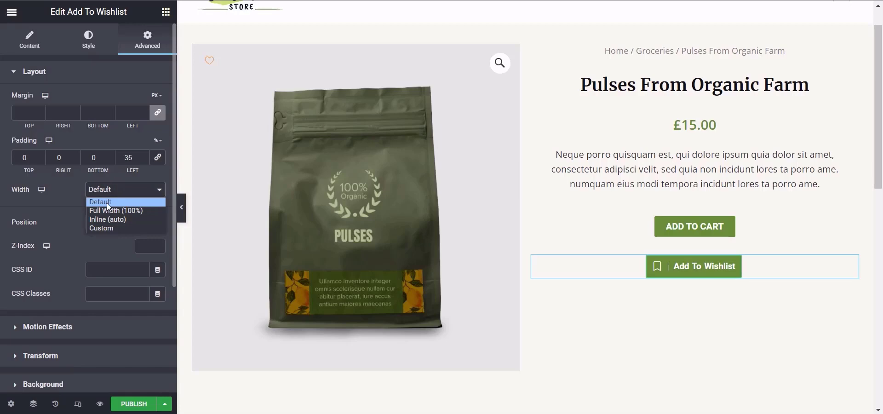
{"action": "left_click", "coordinate": [106, 228]}
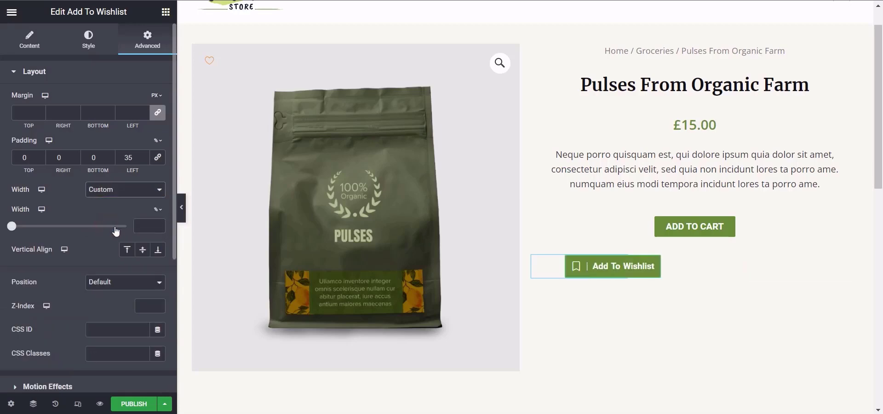
{"action": "left_click", "coordinate": [144, 228]}
{"action": "type", "text": "50"}
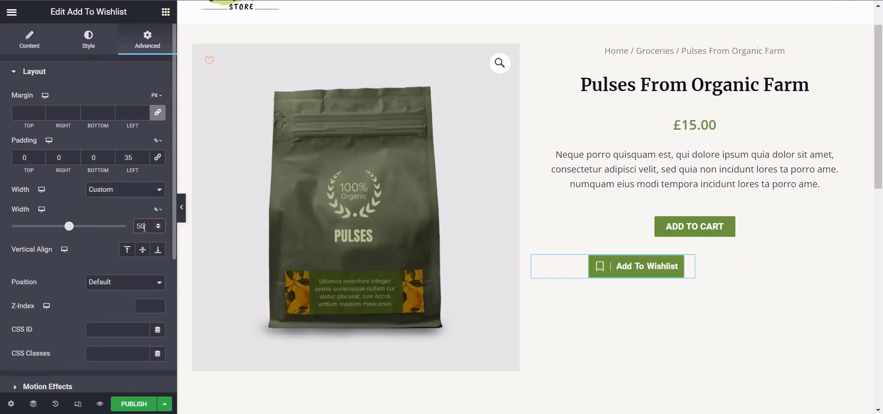
{"action": "left_click", "coordinate": [133, 189]}
{"action": "left_click", "coordinate": [124, 211]}
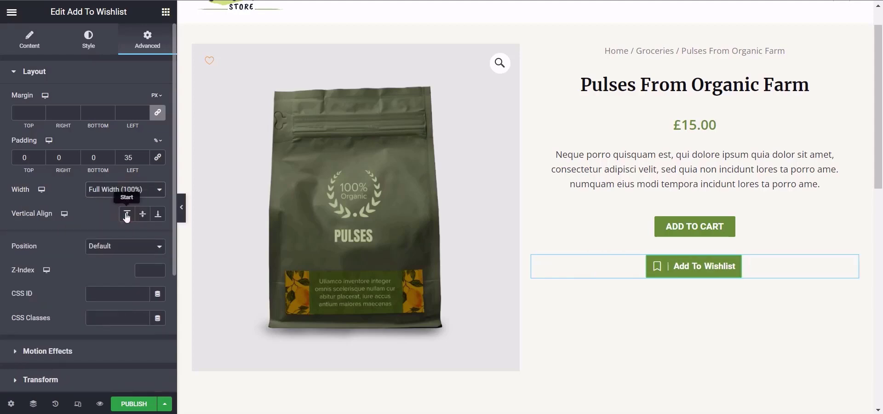
Step: Try an Absolute position for the widget with a vertical offset of about 371 px
{"action": "left_click", "coordinate": [99, 252]}
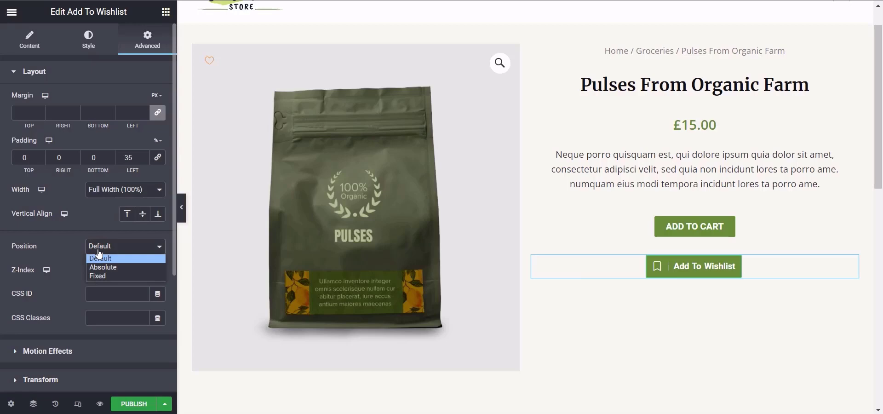
{"action": "left_click", "coordinate": [99, 267]}
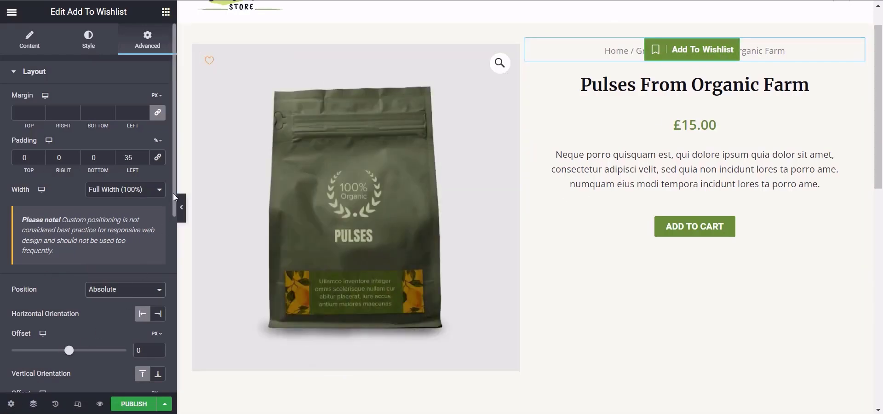
{"action": "scroll", "coordinate": [173, 204], "scroll_direction": "down", "scroll_amount": 2}
{"action": "left_click_drag", "start_coordinate": [72, 276], "coordinate": [72, 279]}
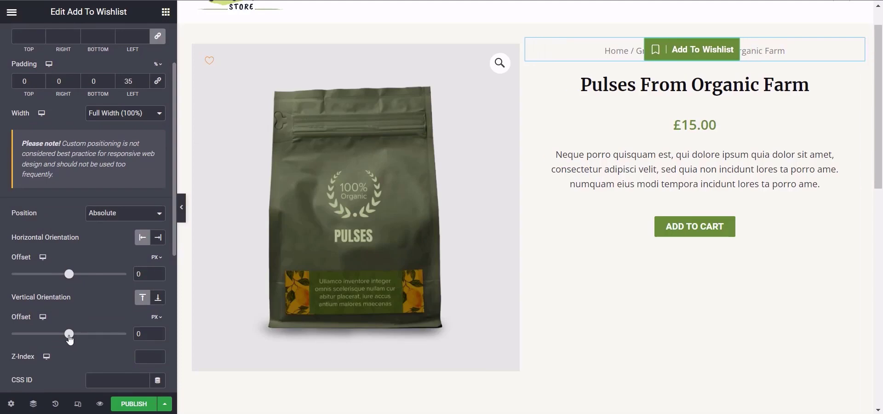
{"action": "left_click_drag", "start_coordinate": [70, 338], "coordinate": [91, 343]}
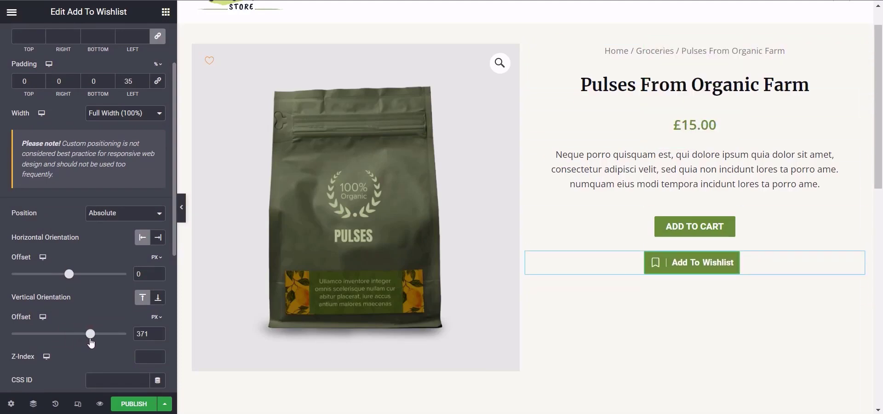
Step: Try a Fixed position with left orientation, a horizontal offset of about 391 px and a vertical offset of about 421 px
{"action": "left_click", "coordinate": [103, 214]}
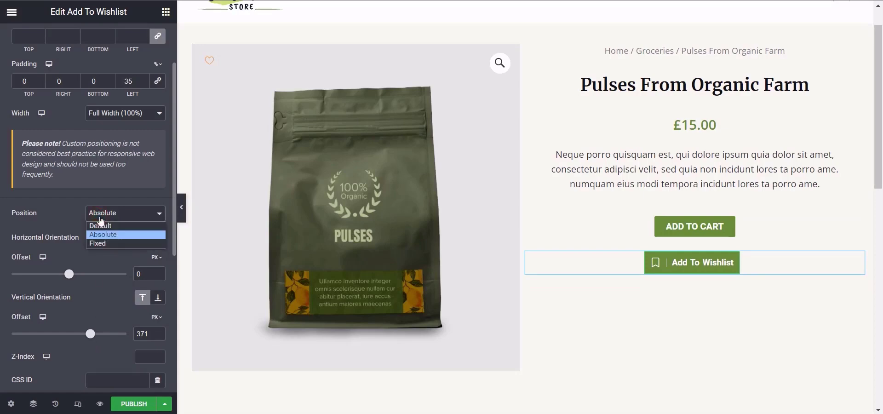
{"action": "left_click", "coordinate": [103, 244]}
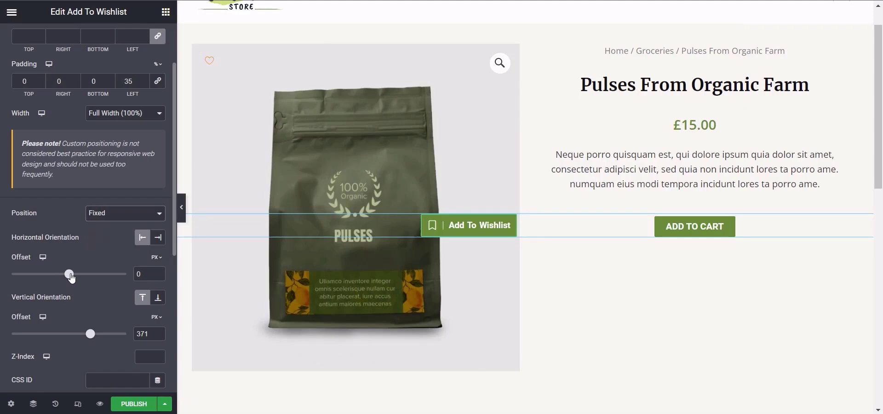
{"action": "left_click", "coordinate": [156, 237]}
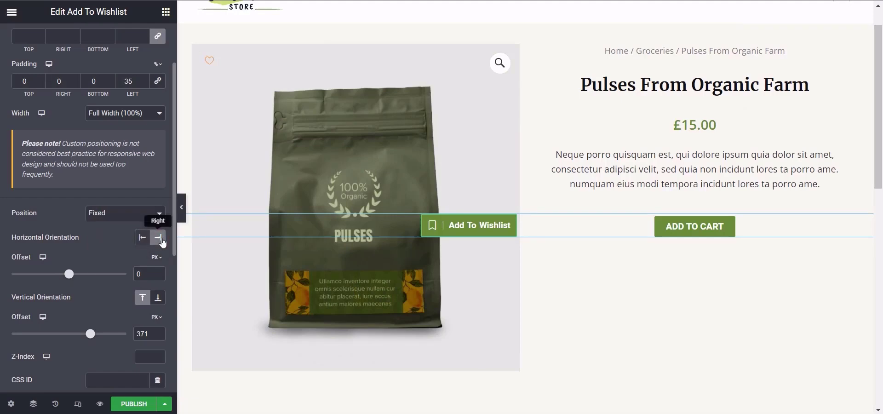
{"action": "left_click", "coordinate": [141, 239]}
{"action": "left_click_drag", "start_coordinate": [71, 276], "coordinate": [92, 275]}
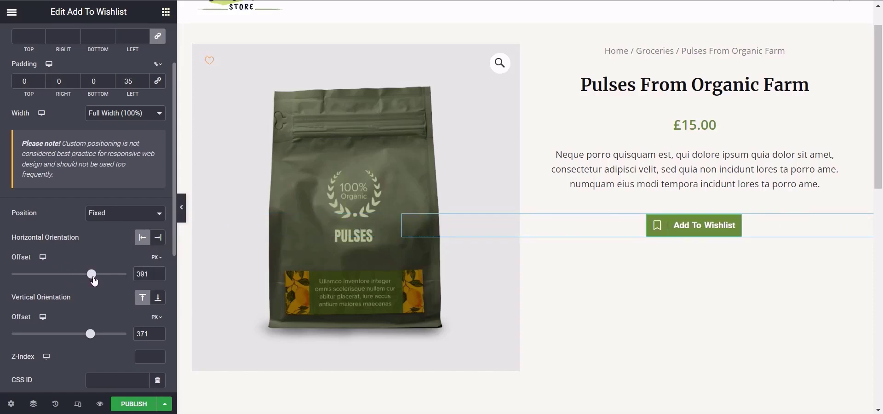
{"action": "left_click_drag", "start_coordinate": [90, 333], "coordinate": [93, 334]}
Step: Try a z-index of -1 and reduce the vertical offset to about 381 px so the wishlist button overlaps the Add To Cart button
{"action": "left_click", "coordinate": [149, 355]}
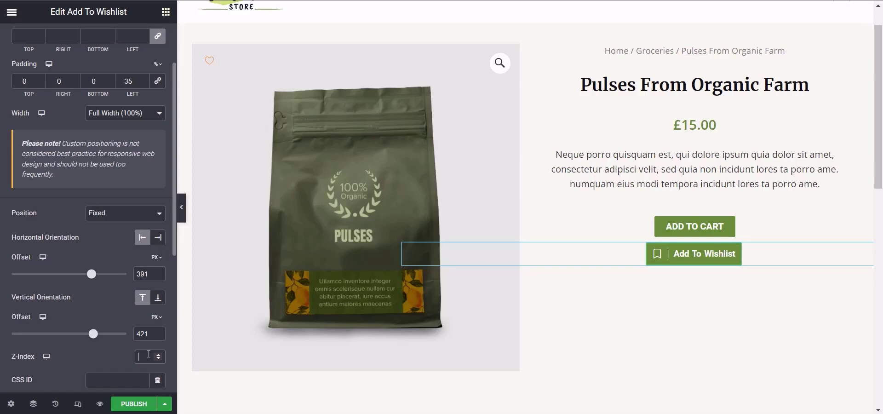
{"action": "type", "text": "-1"}
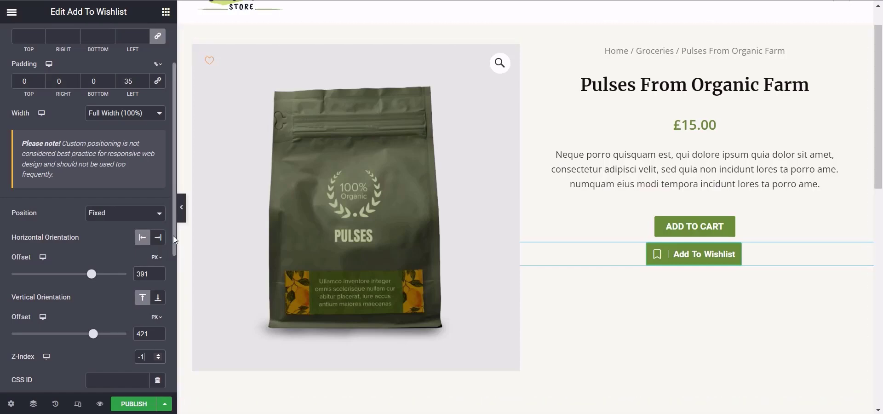
{"action": "mouse_move", "coordinate": [173, 235]}
{"action": "left_mouse_down"}
{"action": "mouse_move", "coordinate": [174, 253]}
{"action": "mouse_move", "coordinate": [174, 233]}
{"action": "left_mouse_up"}
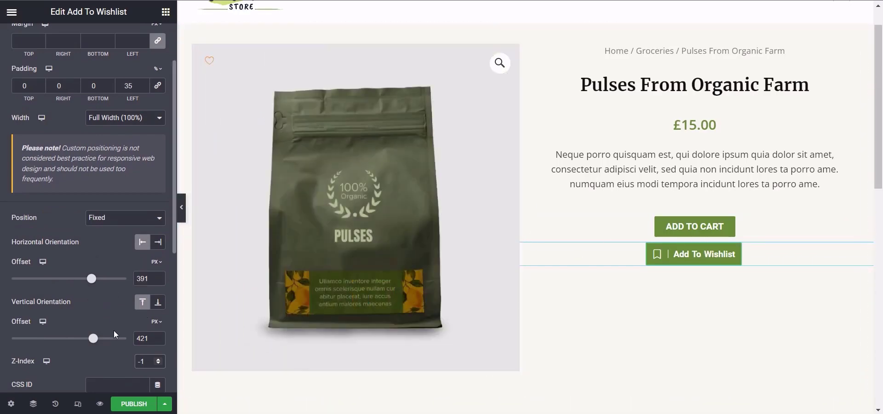
{"action": "left_click_drag", "start_coordinate": [94, 338], "coordinate": [91, 338]}
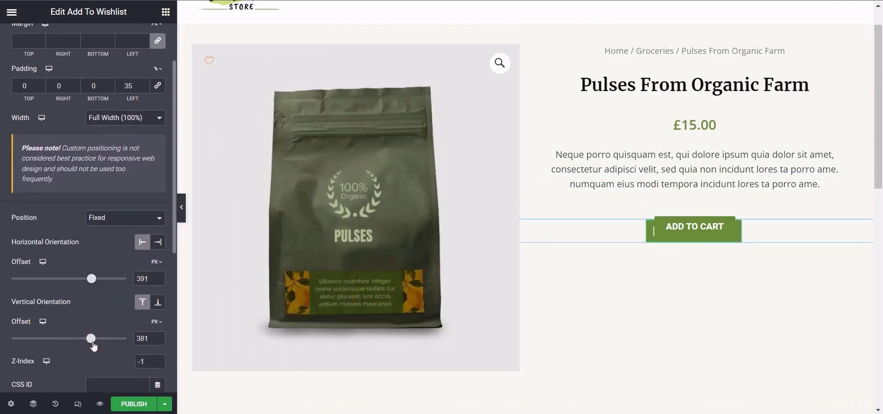
Step: Try a z-index of 2, set it to 1, and return the widget's position to Default
{"action": "left_click", "coordinate": [148, 360]}
{"action": "key", "text": "BackSpace"}
{"action": "key", "text": "BackSpace"}
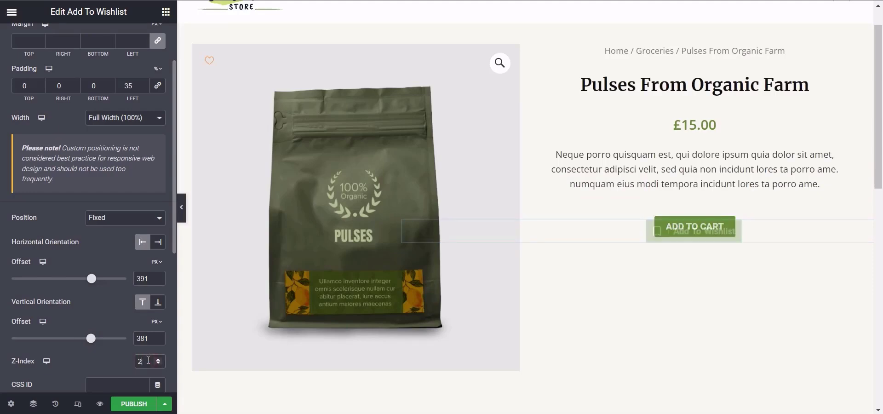
{"action": "type", "text": "2"}
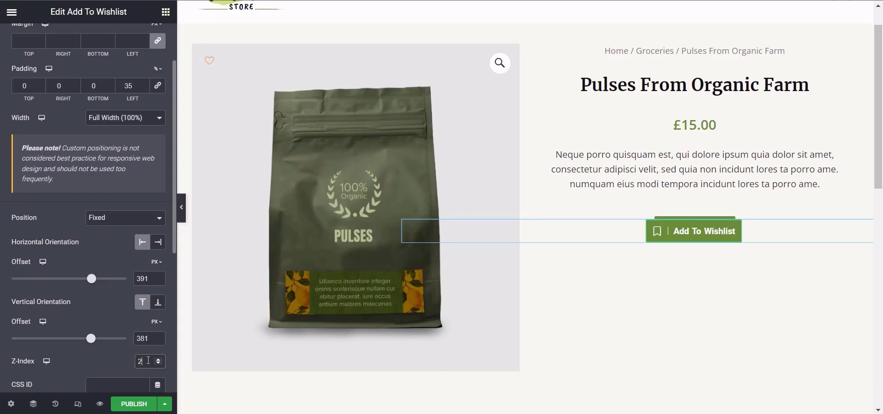
{"action": "key", "text": "BackSpace"}
{"action": "left_click", "coordinate": [118, 222]}
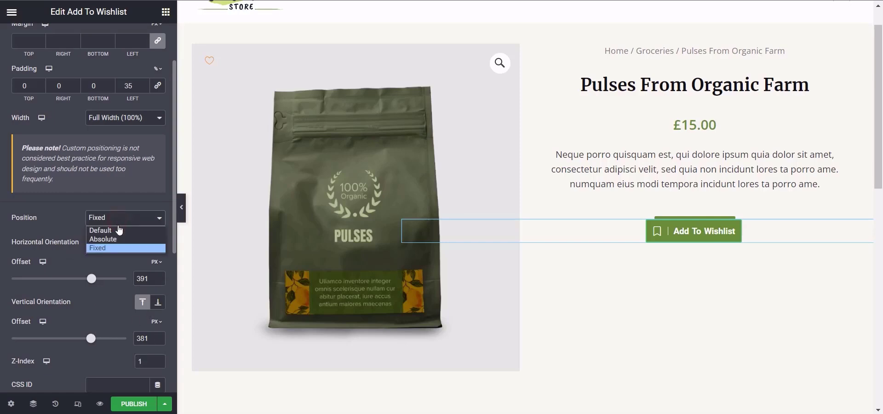
{"action": "left_click", "coordinate": [119, 230]}
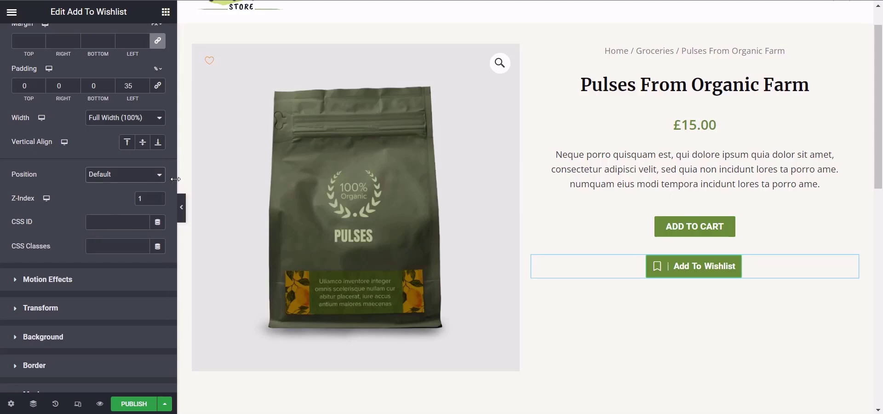
Step: Turn on scrolling effects in the widget's motion effects and enable Vertical Scroll with direction Up and speed 4
{"action": "scroll", "coordinate": [173, 186], "scroll_direction": "down", "scroll_amount": 2}
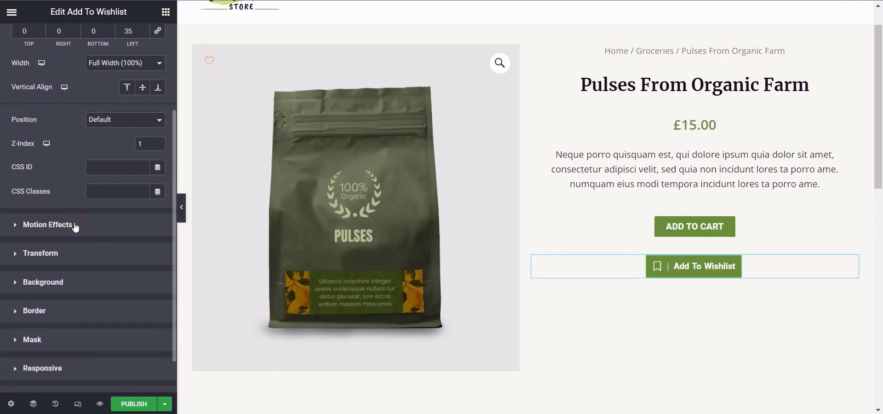
{"action": "left_click", "coordinate": [75, 225]}
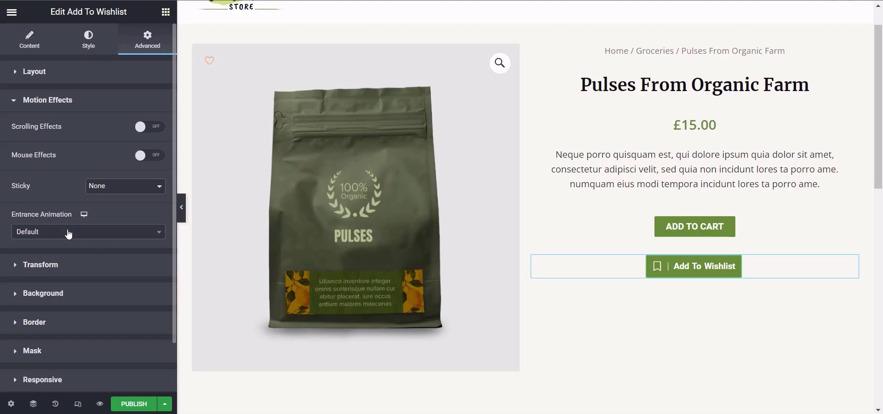
{"action": "left_click", "coordinate": [139, 131]}
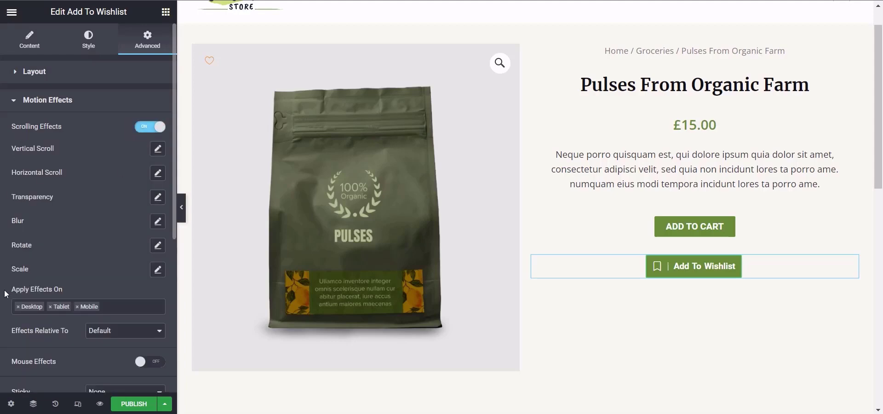
{"action": "left_click", "coordinate": [158, 149]}
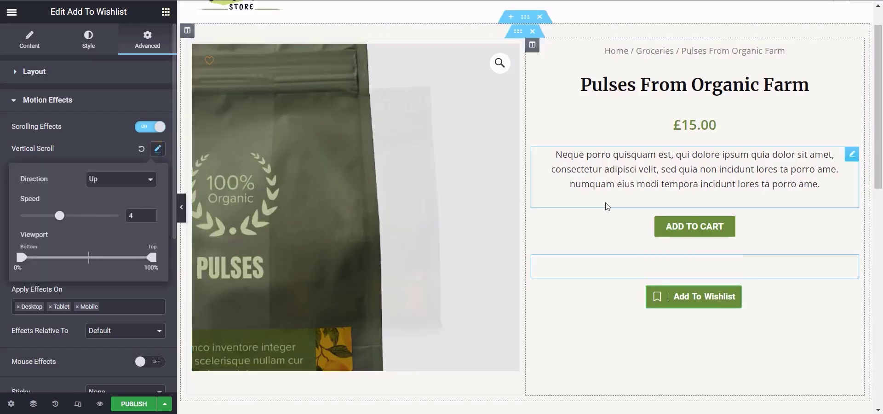
Step: Preview how the upward Vertical Scroll effect moves the wishlist button while scrolling the product page
{"action": "scroll", "coordinate": [881, 181], "scroll_direction": "down", "scroll_amount": 3}
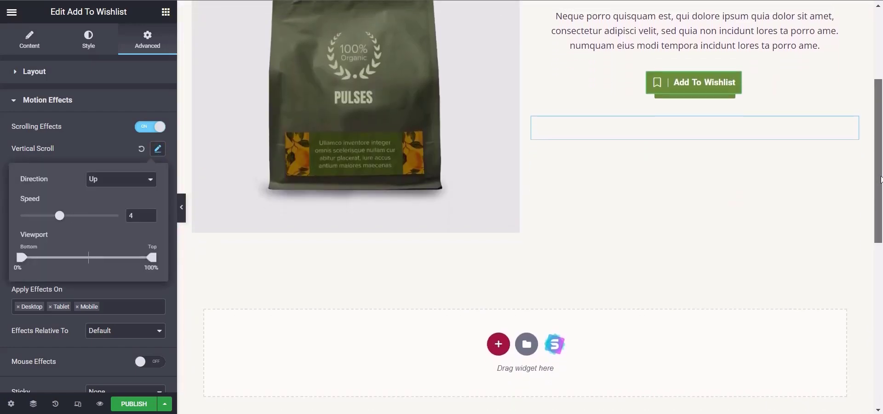
{"action": "scroll", "coordinate": [881, 182], "scroll_direction": "up", "scroll_amount": 2}
{"action": "left_click_drag", "start_coordinate": [882, 142], "coordinate": [882, 143]}
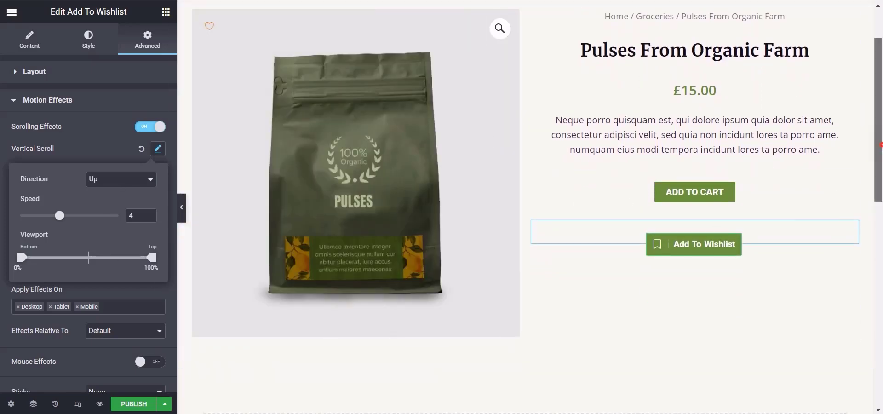
{"action": "scroll", "coordinate": [604, 72], "scroll_direction": "down", "scroll_amount": 3}
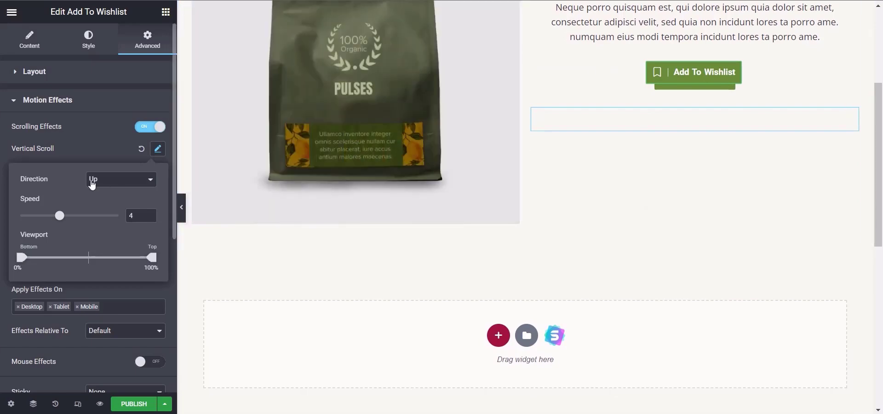
Step: Try the Down direction for Vertical Scroll on the wishlist button, and reset the effect to default
{"action": "left_click", "coordinate": [93, 182]}
{"action": "left_click", "coordinate": [98, 198]}
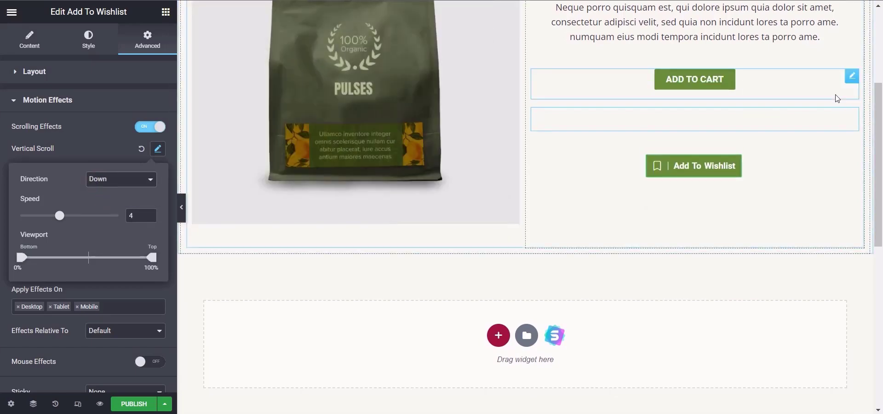
{"action": "left_click_drag", "start_coordinate": [882, 117], "coordinate": [882, 60]}
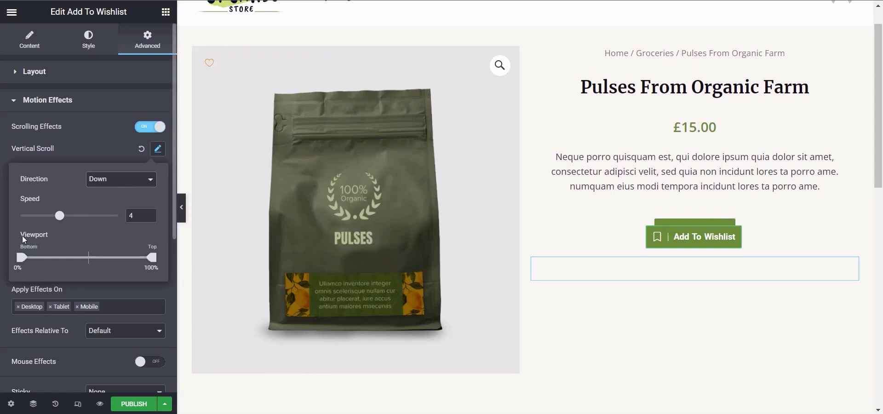
{"action": "left_click", "coordinate": [76, 150]}
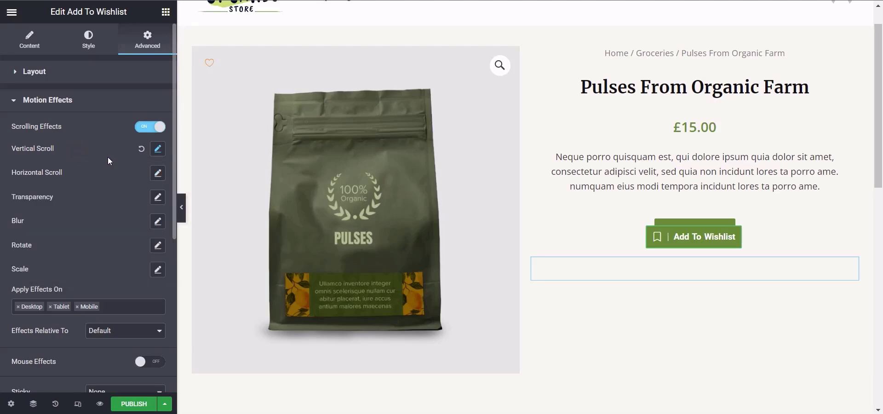
{"action": "left_click", "coordinate": [142, 150]}
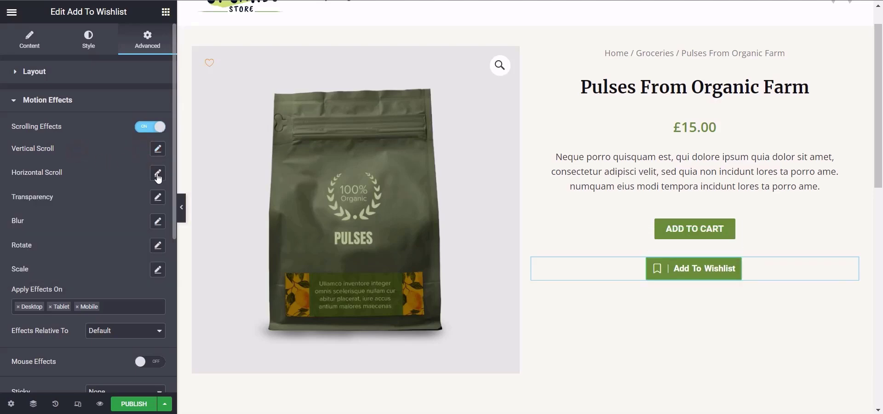
Step: Try the Horizontal Scroll effect with direction To Left and speed 4, previewing it on the product page
{"action": "left_click", "coordinate": [158, 175]}
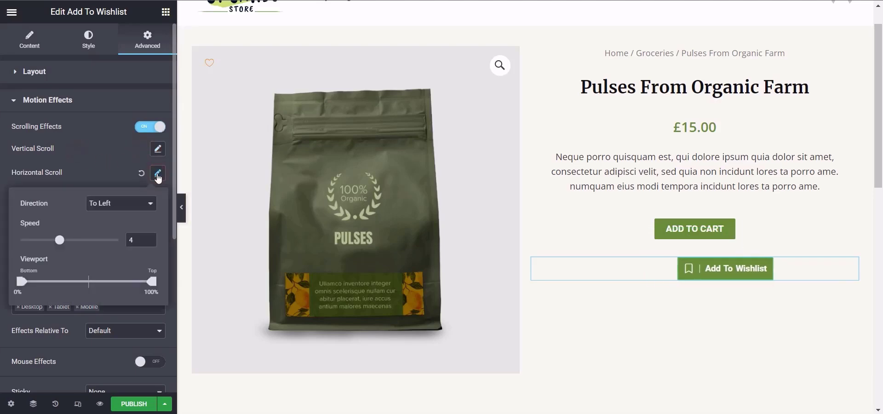
{"action": "left_click", "coordinate": [124, 206]}
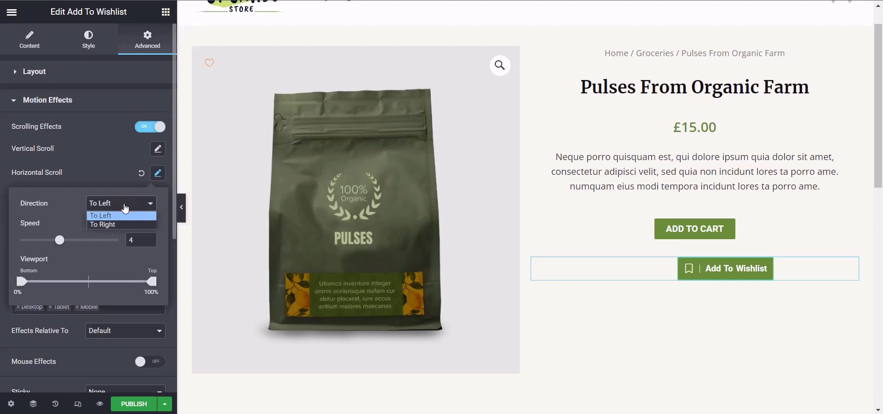
{"action": "left_click", "coordinate": [125, 208]}
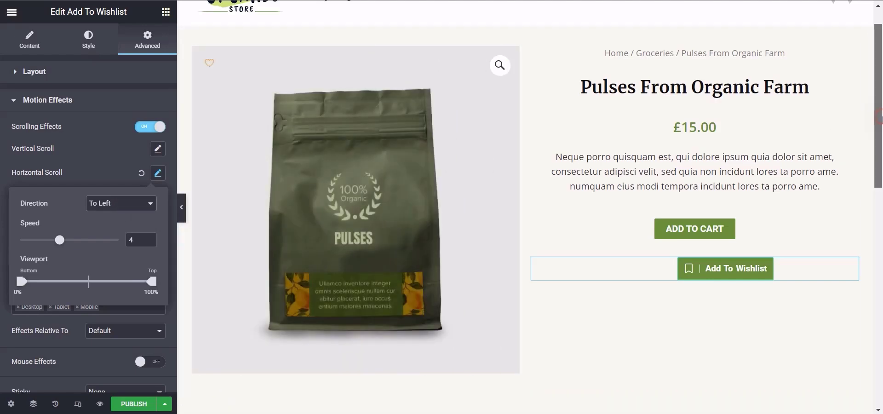
{"action": "left_click_drag", "start_coordinate": [882, 120], "coordinate": [881, 159]}
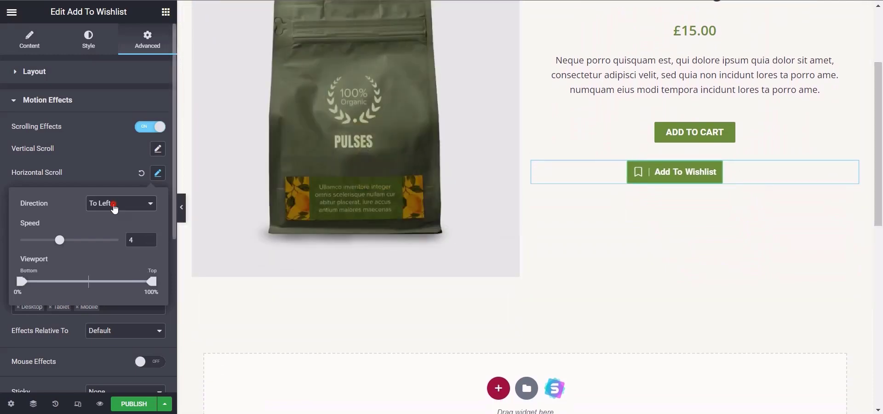
Step: Try the To Right direction for Horizontal Scroll, and reset the effect to default
{"action": "left_click", "coordinate": [115, 210]}
{"action": "left_click", "coordinate": [115, 225]}
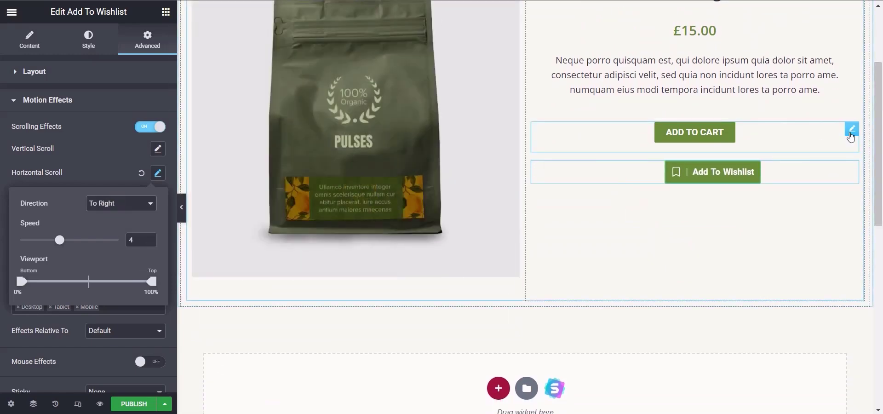
{"action": "mouse_move", "coordinate": [882, 120]}
{"action": "left_mouse_down"}
{"action": "mouse_move", "coordinate": [881, 149]}
{"action": "mouse_move", "coordinate": [882, 111]}
{"action": "left_mouse_up"}
{"action": "left_click", "coordinate": [80, 182]}
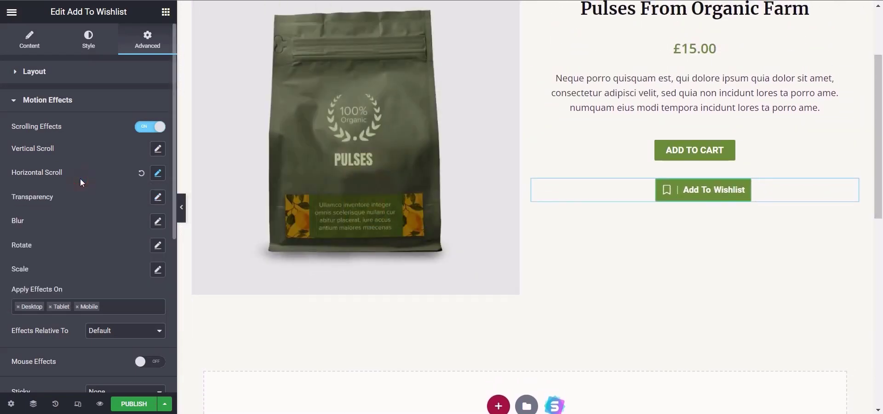
Step: Try the Transparency effect at level 10 with direction Fade In and with Fade Out, previewing each on the page
{"action": "left_click", "coordinate": [158, 197]}
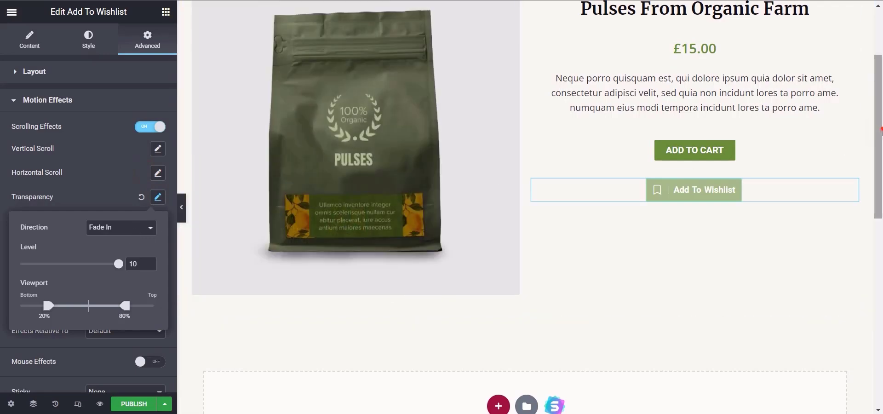
{"action": "left_click_drag", "start_coordinate": [882, 118], "coordinate": [882, 76]}
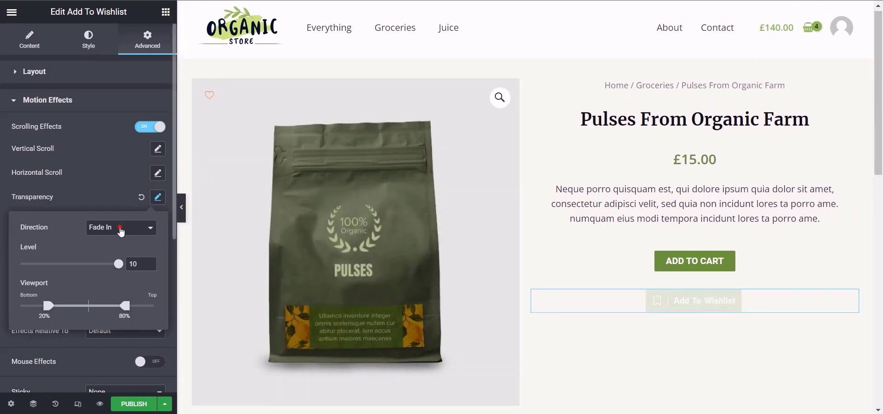
{"action": "left_click", "coordinate": [121, 231]}
{"action": "left_click", "coordinate": [118, 247]}
{"action": "left_click_drag", "start_coordinate": [882, 98], "coordinate": [882, 146]}
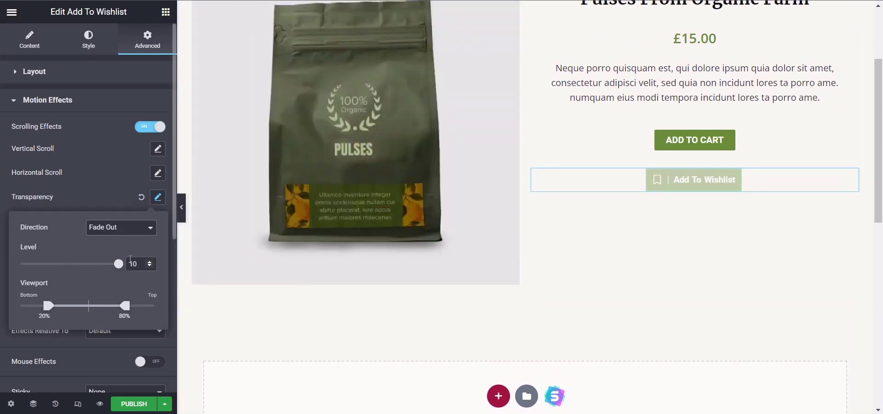
Step: Try Transparency levels of 6.6, 5 and 10 with Fade Out, and reset the effect to default
{"action": "left_click_drag", "start_coordinate": [118, 263], "coordinate": [81, 264]}
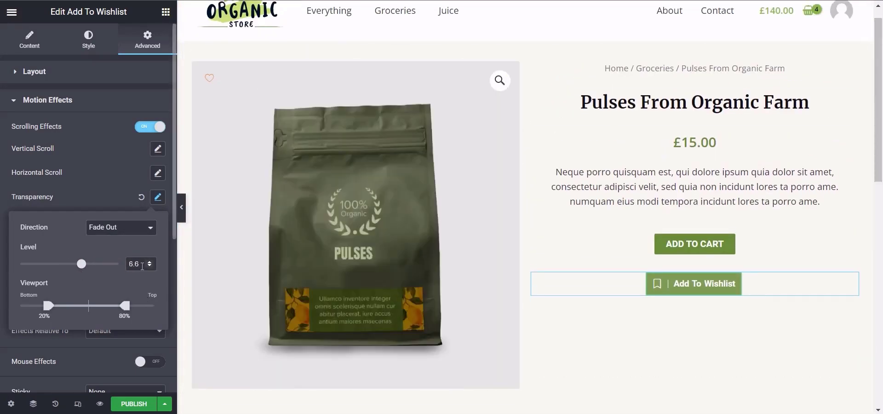
{"action": "left_click_drag", "start_coordinate": [139, 264], "coordinate": [119, 269]}
{"action": "type", "text": "5"}
{"action": "left_click_drag", "start_coordinate": [882, 43], "coordinate": [882, 141]}
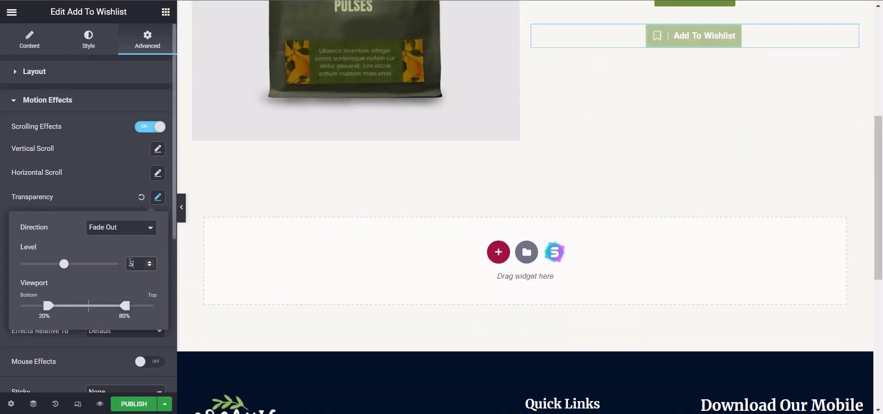
{"action": "key", "text": "BackSpace"}
{"action": "type", "text": "10"}
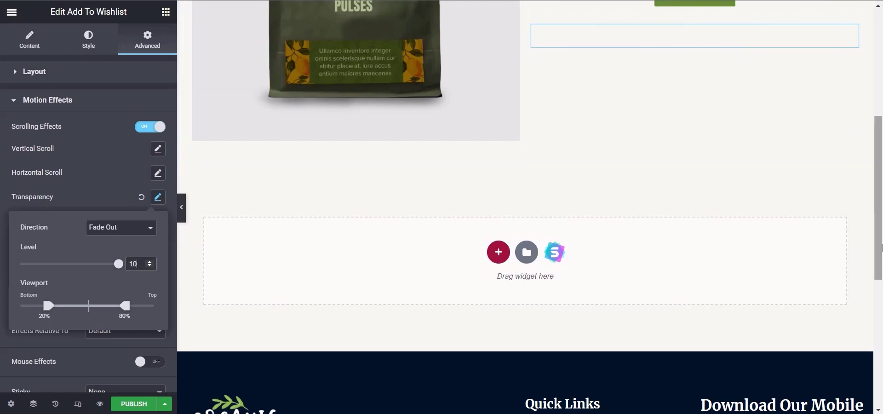
{"action": "left_click_drag", "start_coordinate": [882, 249], "coordinate": [882, 179]}
{"action": "left_click", "coordinate": [109, 199]}
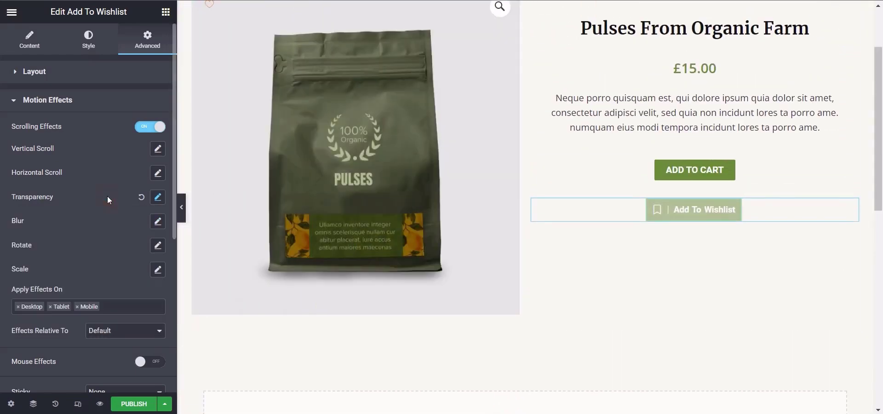
{"action": "left_click", "coordinate": [141, 197]}
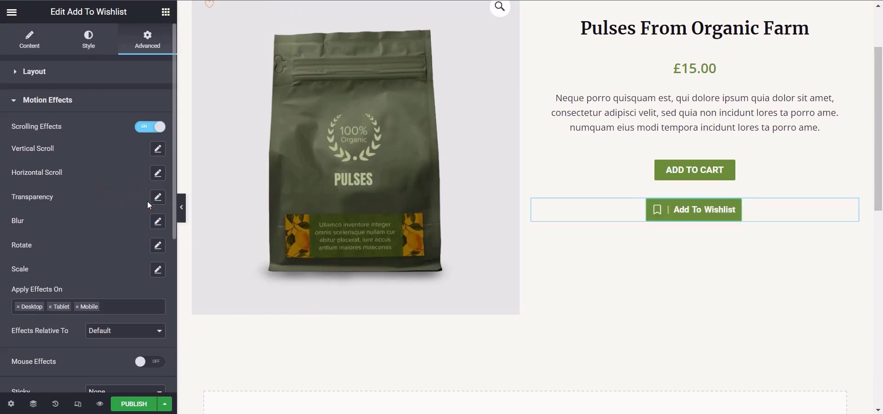
Step: Try the Blur effect at level 7 with directions Fade In and Fade Out, and reset it to default
{"action": "left_click", "coordinate": [158, 222]}
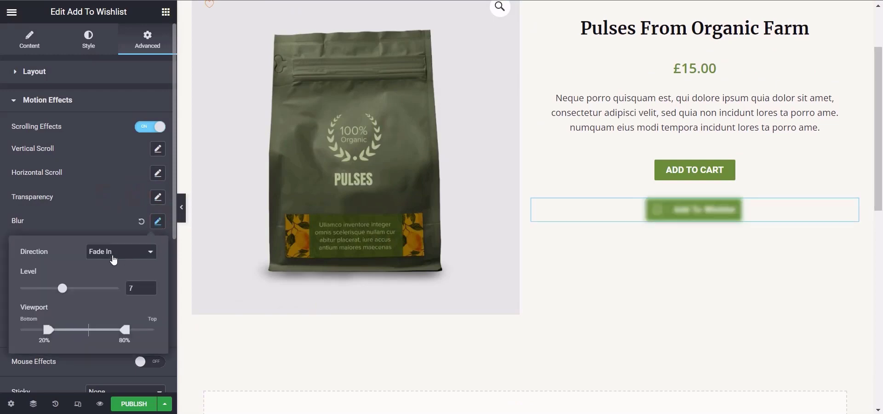
{"action": "left_click_drag", "start_coordinate": [882, 97], "coordinate": [881, 165]}
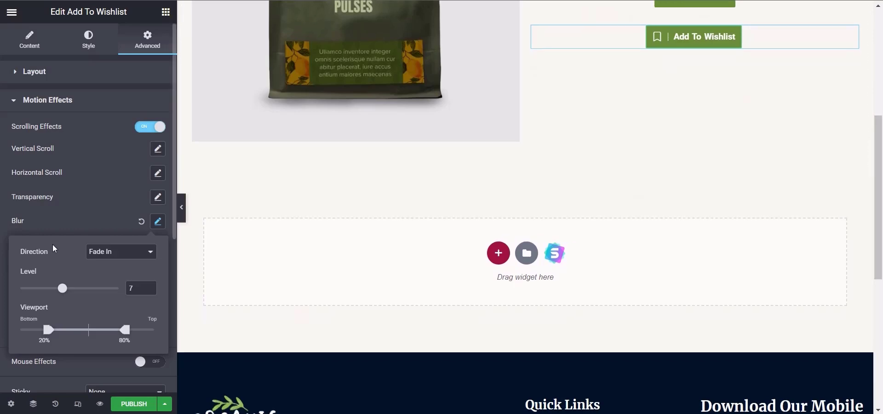
{"action": "left_click", "coordinate": [97, 252]}
{"action": "left_click", "coordinate": [105, 276]}
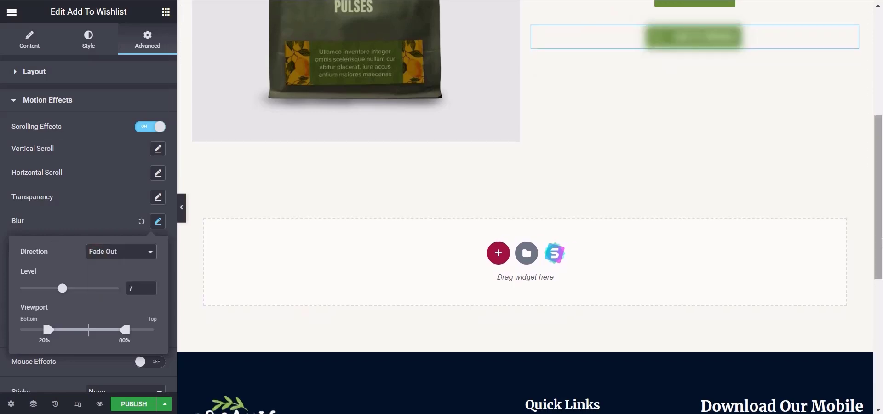
{"action": "left_click_drag", "start_coordinate": [881, 171], "coordinate": [882, 67]}
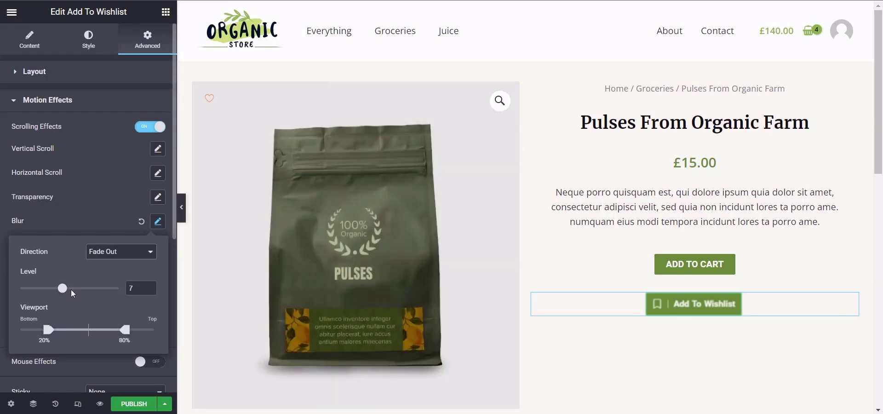
{"action": "left_click", "coordinate": [82, 215]}
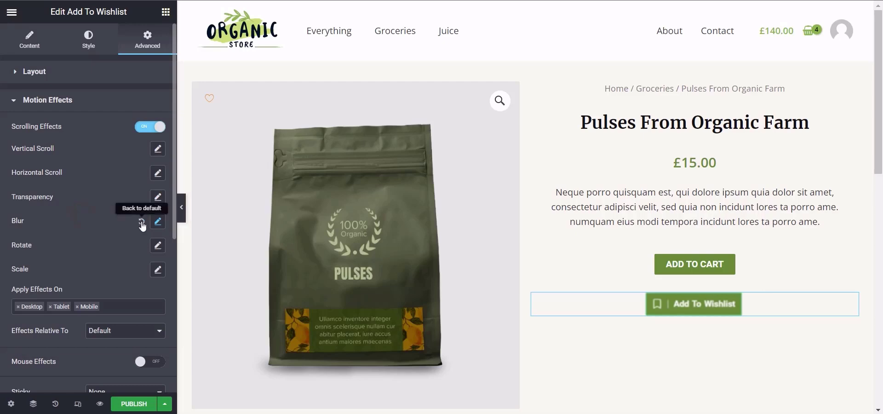
{"action": "left_click", "coordinate": [141, 223]}
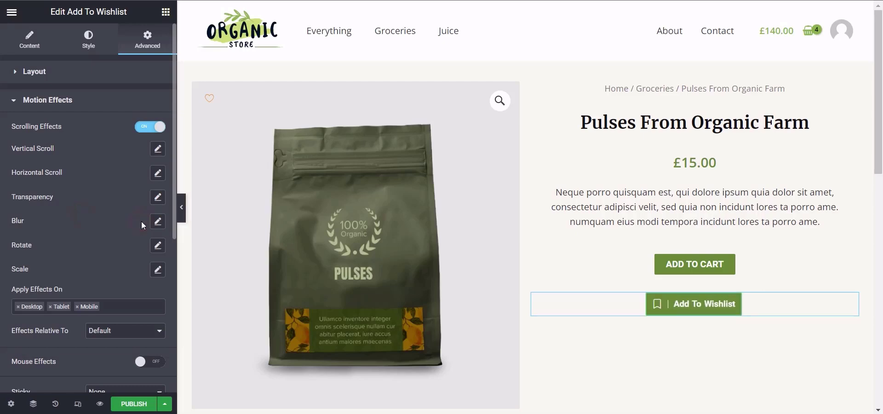
Step: Try the Rotate effect at speed 1 with directions To Left and To Right, and reset it to default
{"action": "left_click", "coordinate": [158, 245]}
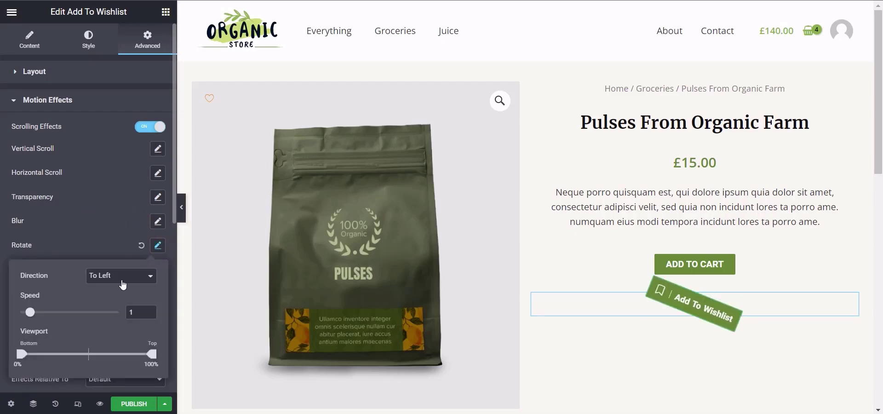
{"action": "left_click_drag", "start_coordinate": [881, 69], "coordinate": [881, 103]}
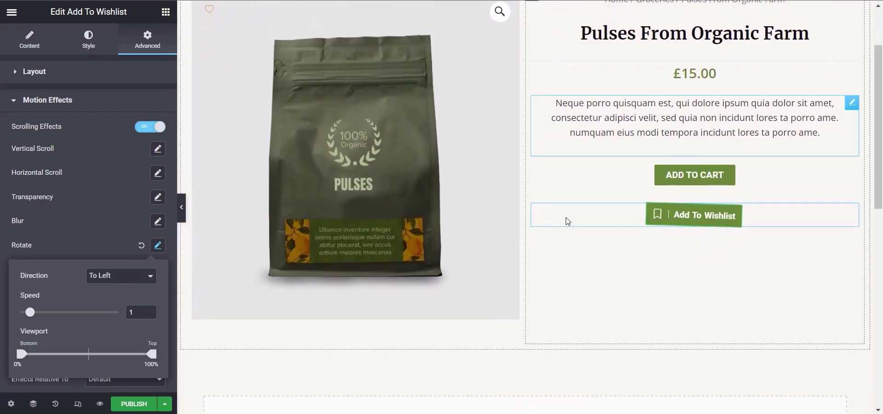
{"action": "left_click", "coordinate": [140, 277]}
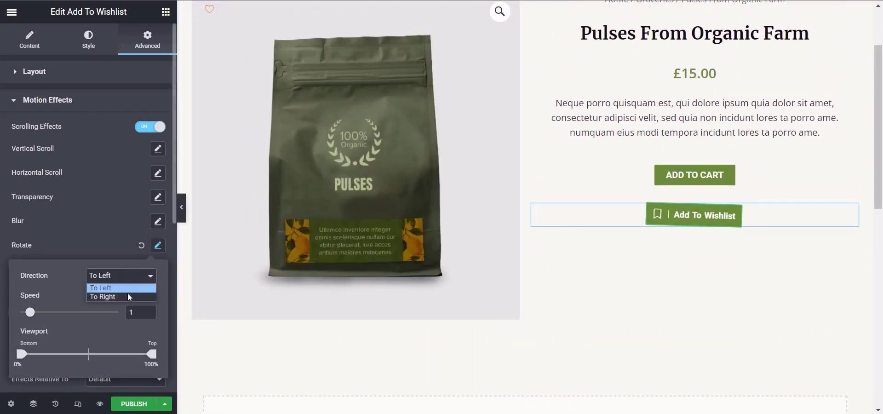
{"action": "left_click", "coordinate": [126, 296]}
{"action": "mouse_move", "coordinate": [881, 132]}
{"action": "left_mouse_down"}
{"action": "mouse_move", "coordinate": [882, 188]}
{"action": "mouse_move", "coordinate": [881, 135]}
{"action": "left_mouse_up"}
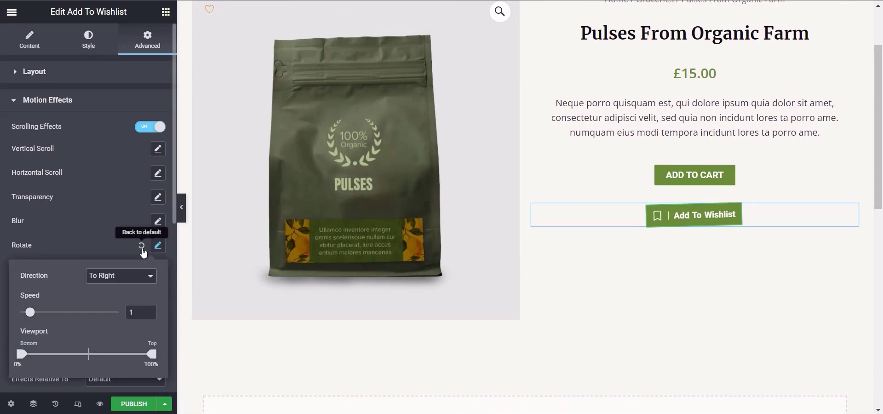
{"action": "left_click", "coordinate": [142, 247]}
Step: Try the Scale effect with direction Scale Up and speed 4, and reset it to default
{"action": "left_click", "coordinate": [158, 269]}
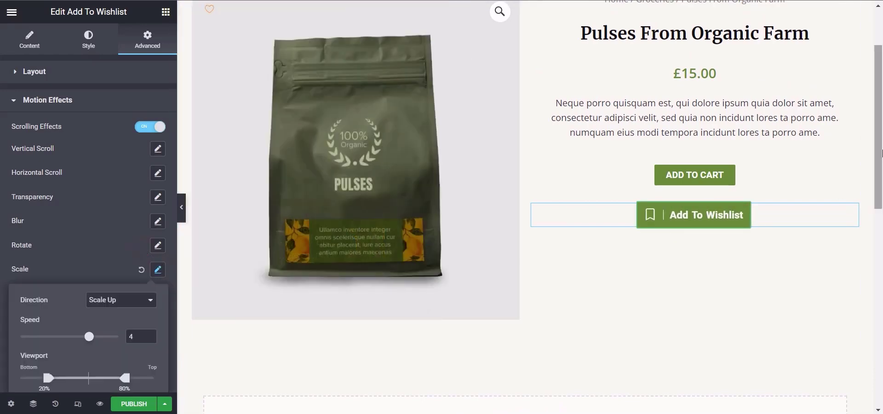
{"action": "left_click_drag", "start_coordinate": [882, 153], "coordinate": [879, 92]}
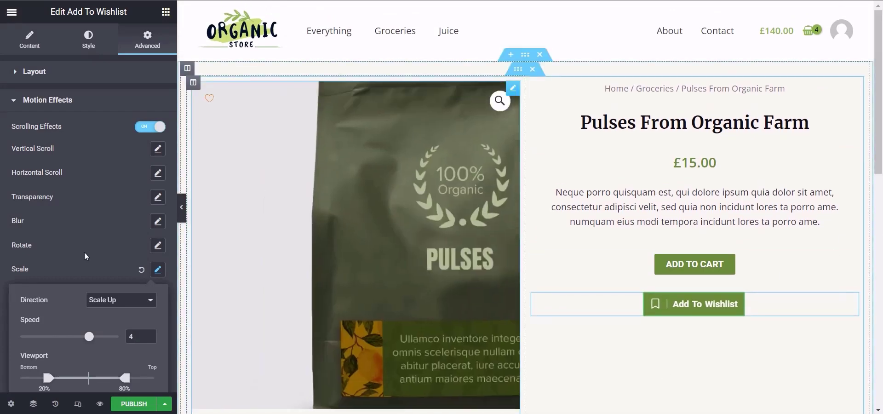
{"action": "left_click", "coordinate": [141, 269]}
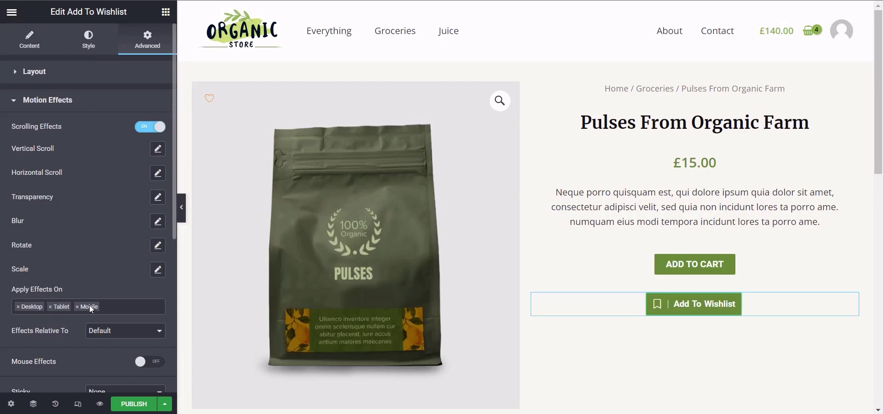
Step: Turn off Scrolling Effects for the Add To Wishlist button
{"action": "left_click_drag", "start_coordinate": [173, 214], "coordinate": [173, 221]}
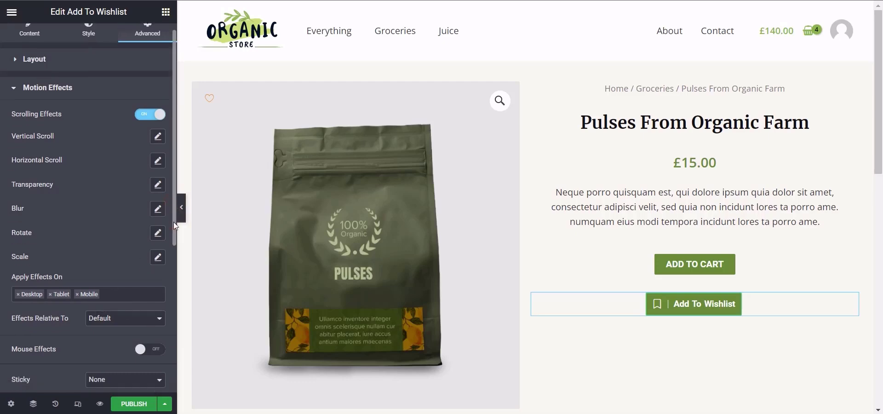
{"action": "left_click", "coordinate": [152, 115]}
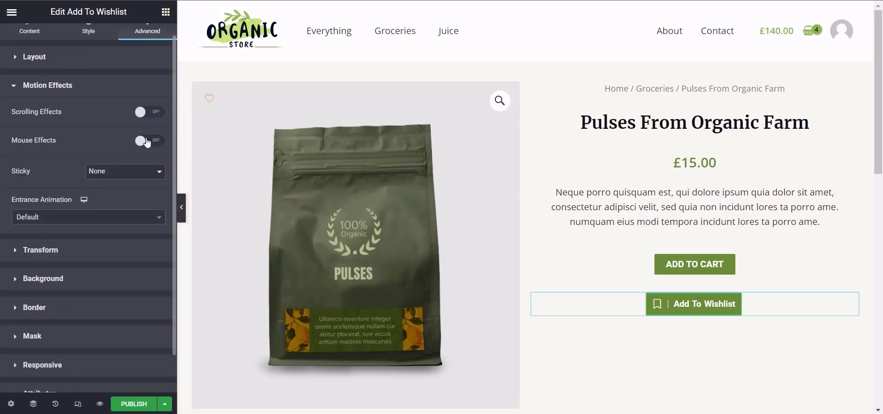
Step: Turn on Mouse Effects, try Mouse Track with directions Direct and Opposite, and reset it to default
{"action": "left_click", "coordinate": [148, 141]}
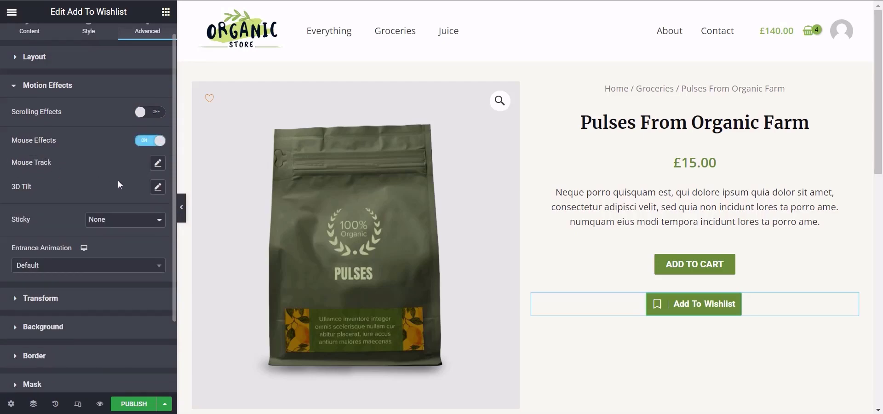
{"action": "left_click", "coordinate": [158, 163]}
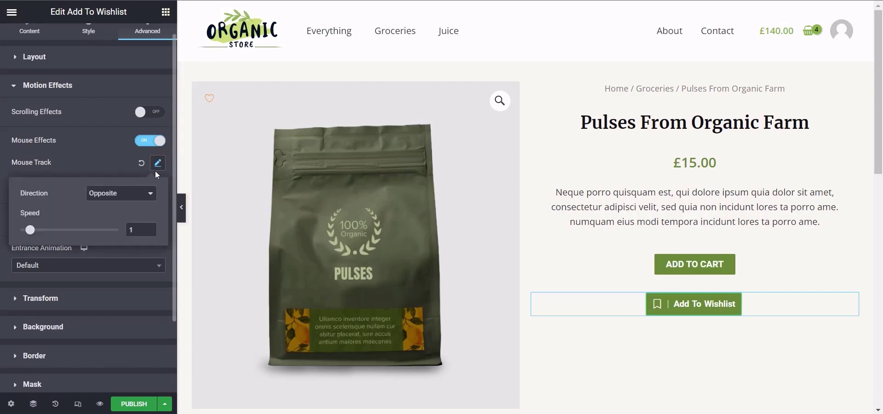
{"action": "left_click", "coordinate": [116, 196]}
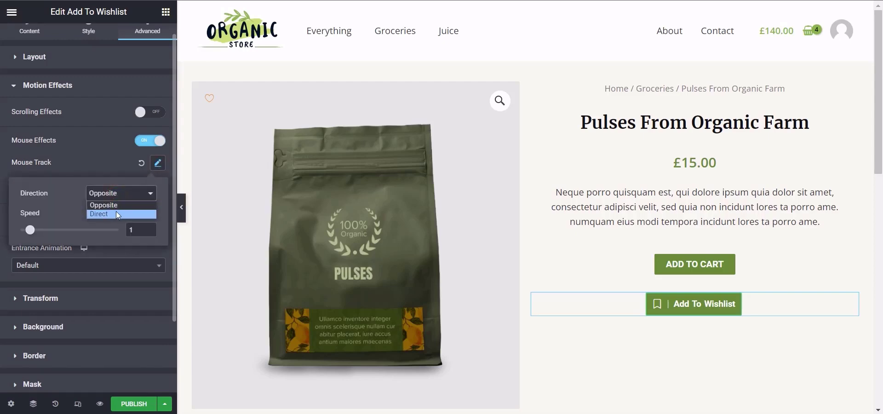
{"action": "left_click", "coordinate": [116, 212]}
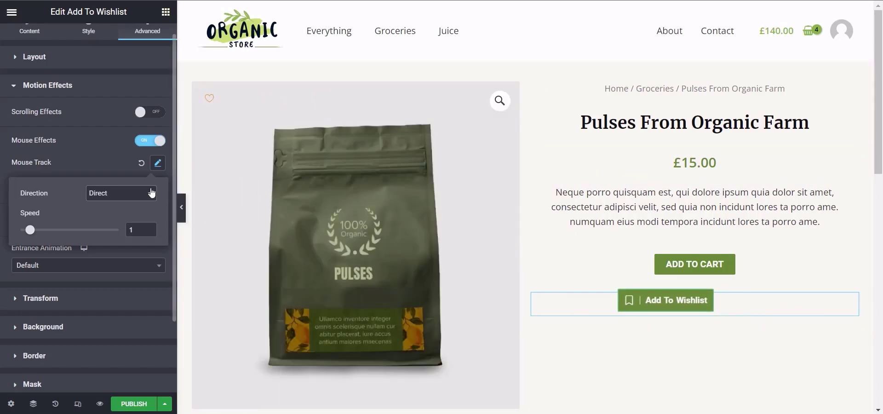
{"action": "left_click", "coordinate": [142, 192]}
{"action": "left_click", "coordinate": [132, 206]}
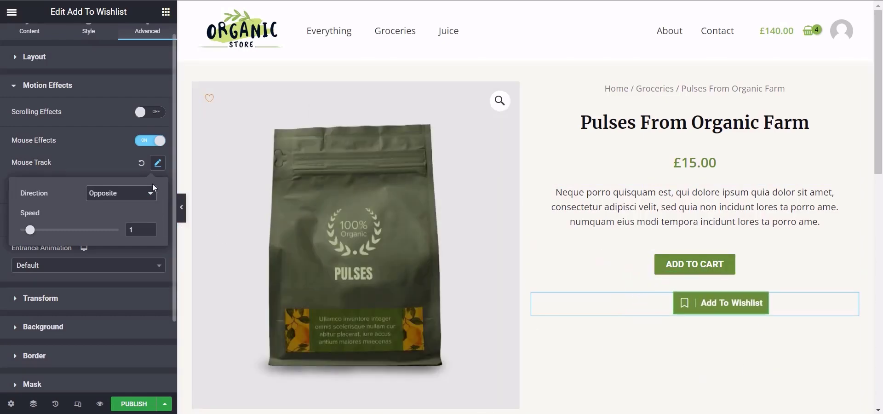
{"action": "left_click", "coordinate": [140, 163]}
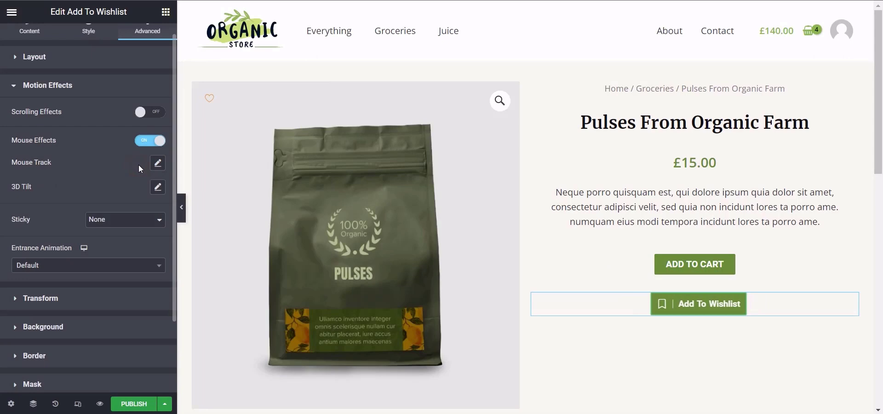
Step: Try the 3D Tilt effect with direction Opposite and speed 5.9, reset it to default, and turn off Mouse Effects
{"action": "left_click", "coordinate": [155, 187]}
{"action": "left_click", "coordinate": [131, 221]}
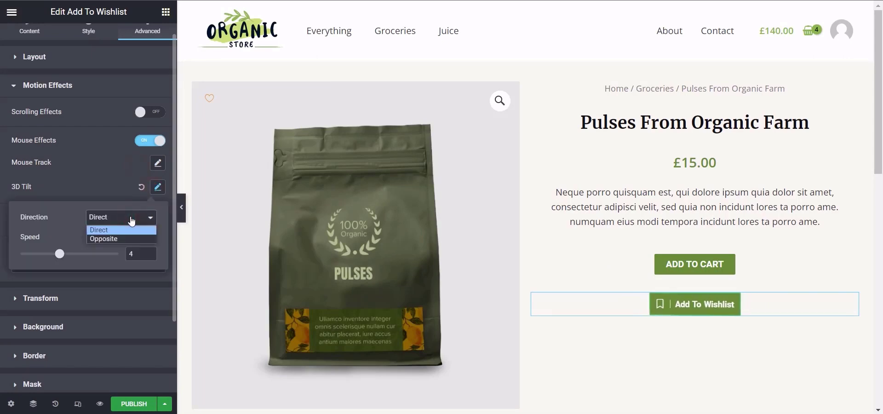
{"action": "left_click", "coordinate": [131, 221]}
{"action": "left_click", "coordinate": [119, 185]}
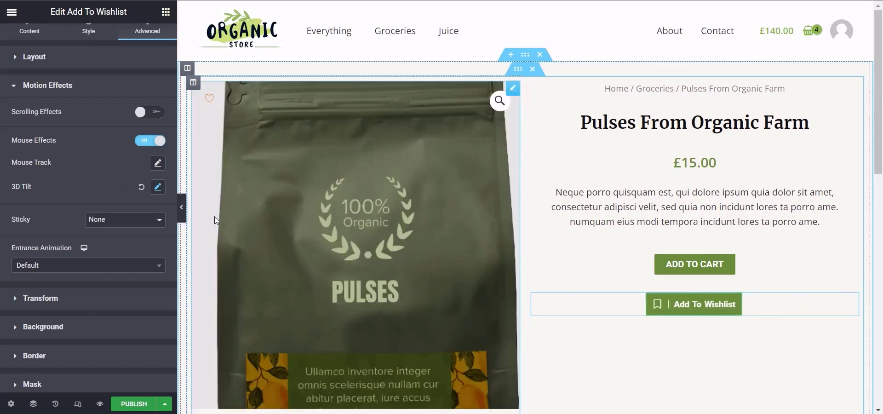
{"action": "left_click", "coordinate": [157, 187]}
{"action": "left_click", "coordinate": [138, 217]}
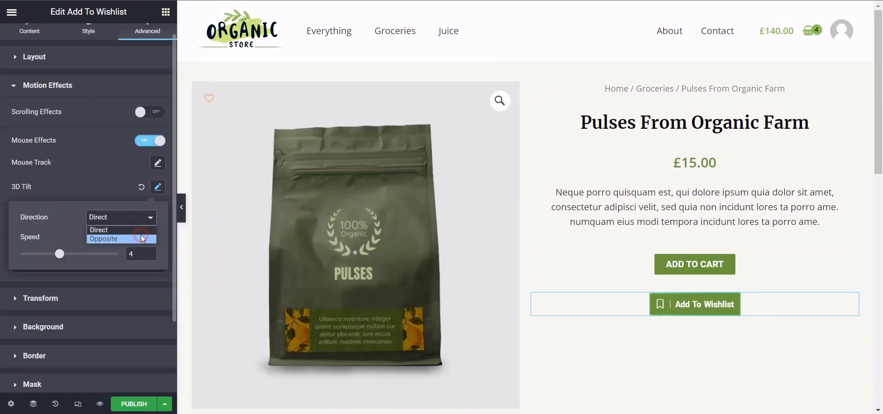
{"action": "left_click", "coordinate": [141, 235]}
{"action": "left_click_drag", "start_coordinate": [61, 254], "coordinate": [81, 257]}
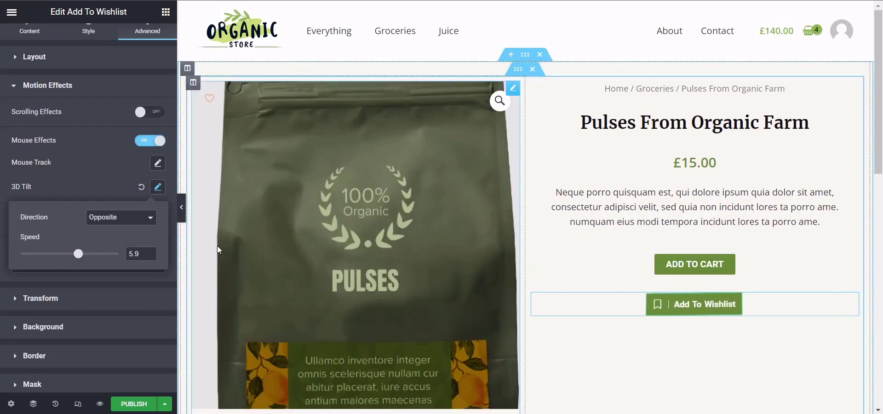
{"action": "left_click", "coordinate": [122, 222]}
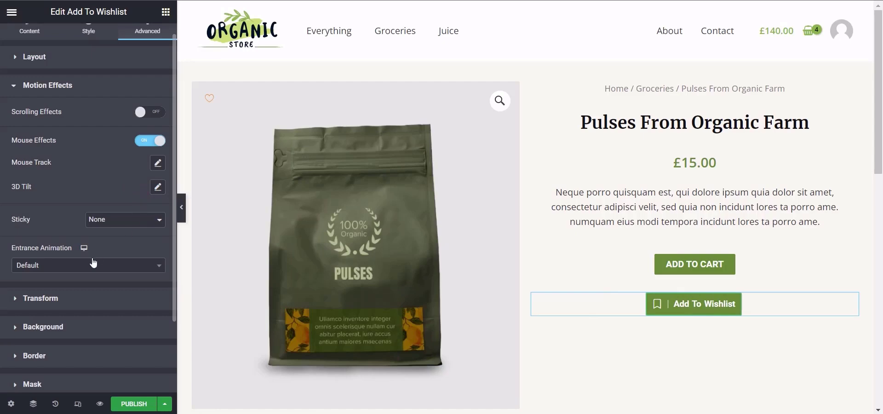
{"action": "left_click", "coordinate": [150, 140]}
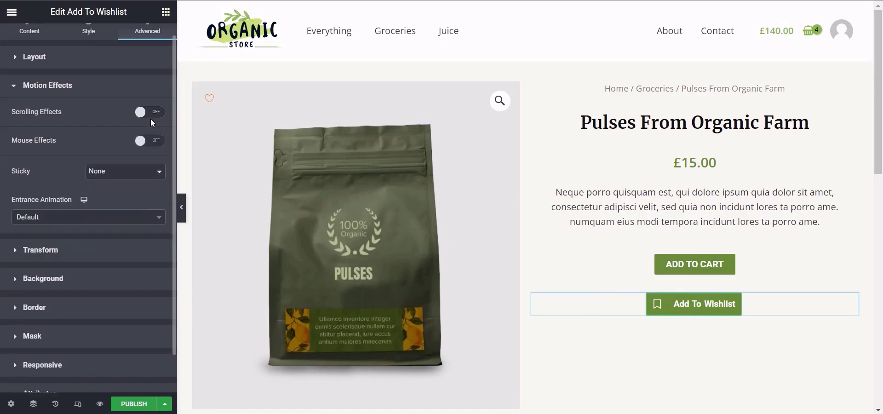
Step: Try setting the button's Sticky option to Top and preview how it behaves on the product page
{"action": "left_click", "coordinate": [130, 171]}
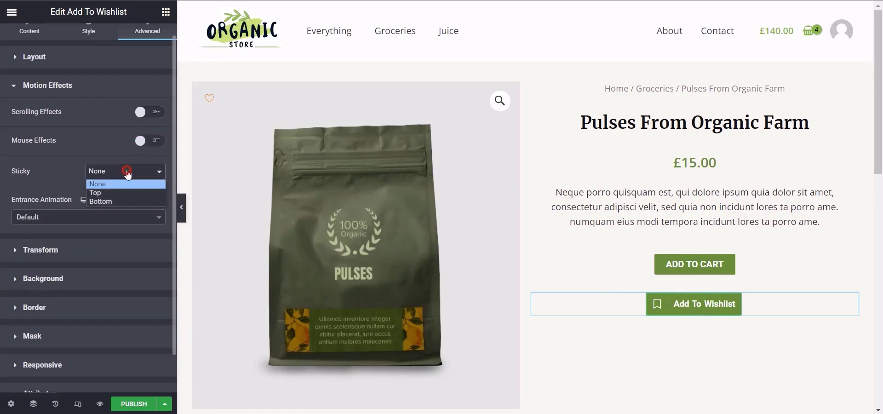
{"action": "left_click", "coordinate": [124, 192]}
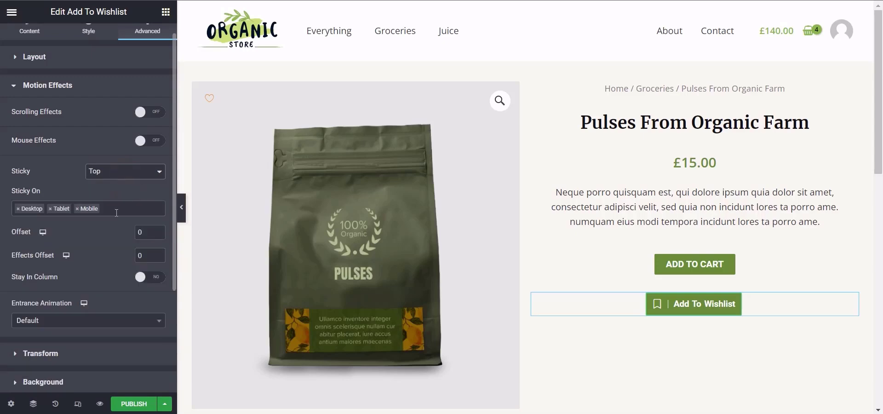
{"action": "scroll", "coordinate": [882, 110], "scroll_direction": "down", "scroll_amount": 2}
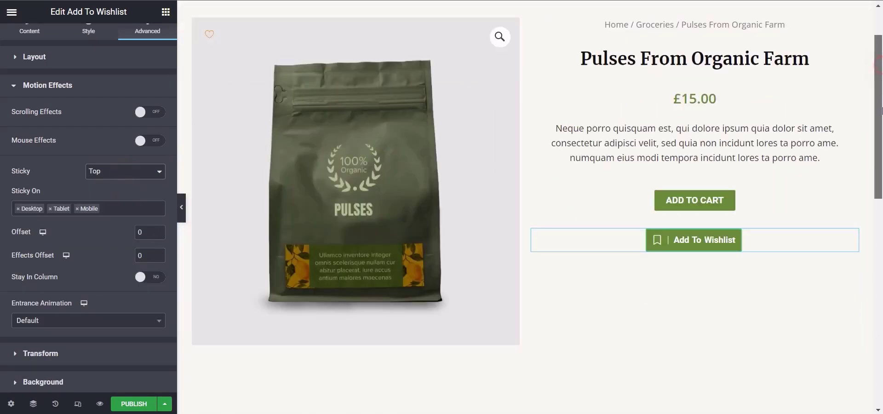
{"action": "left_click_drag", "start_coordinate": [882, 110], "coordinate": [874, 53]}
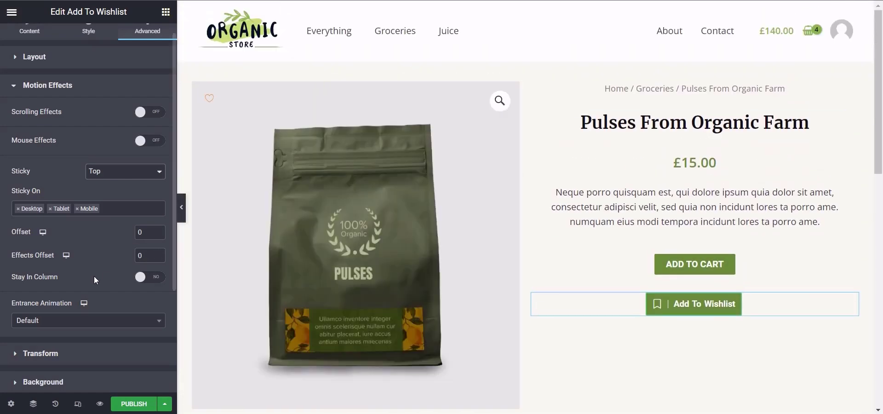
Step: Try a sticky Offset of 100, preview it on the page, and set Sticky back to None
{"action": "left_click", "coordinate": [102, 173]}
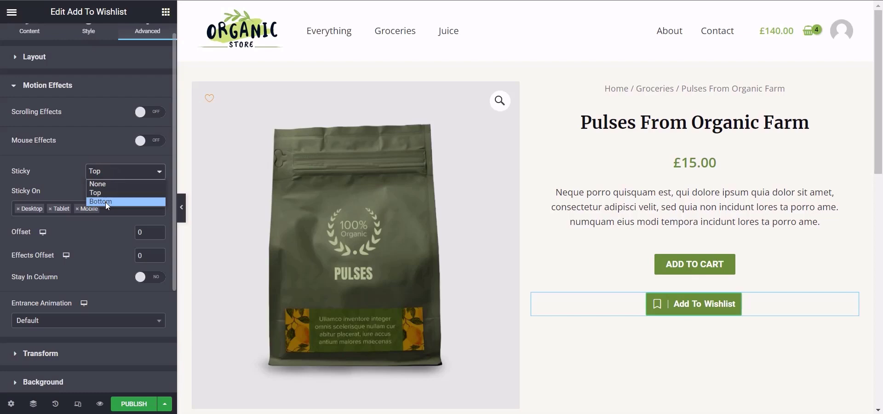
{"action": "left_click", "coordinate": [89, 227]}
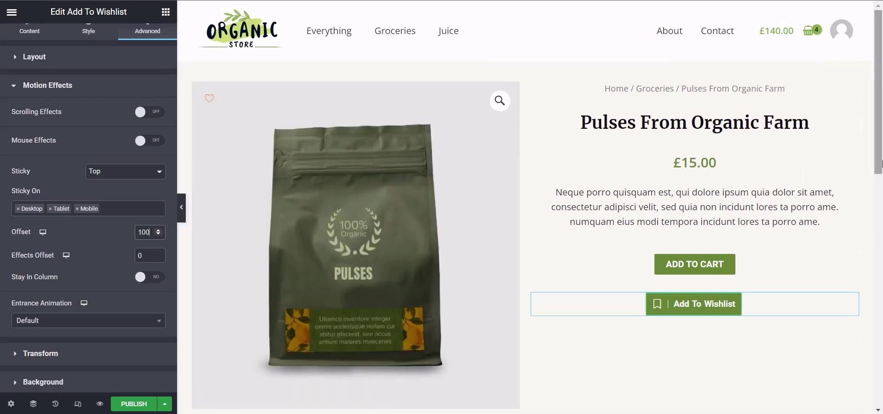
{"action": "left_click_drag", "start_coordinate": [882, 122], "coordinate": [882, 235]}
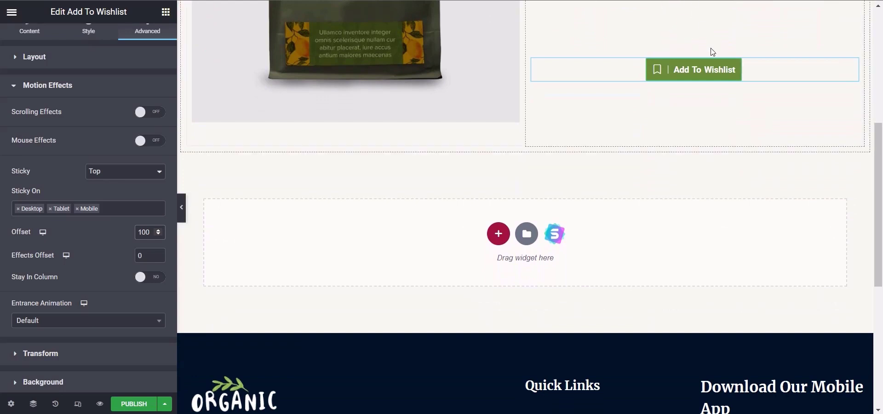
{"action": "left_click_drag", "start_coordinate": [882, 183], "coordinate": [882, 72]}
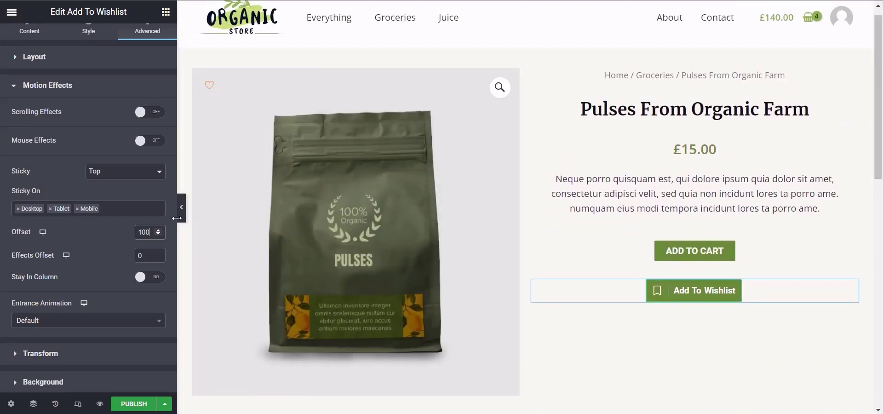
{"action": "left_click", "coordinate": [115, 172]}
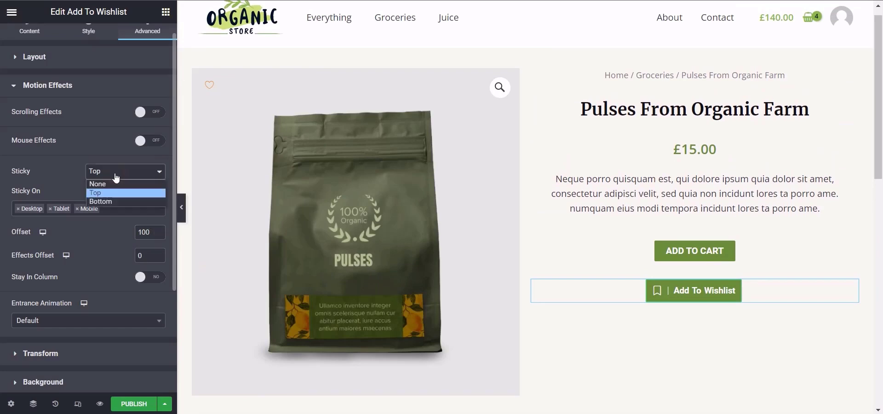
{"action": "left_click", "coordinate": [111, 184]}
Step: Give the button a Fade In Right entrance animation with Slow duration and a 1000 ms delay
{"action": "left_click", "coordinate": [101, 217]}
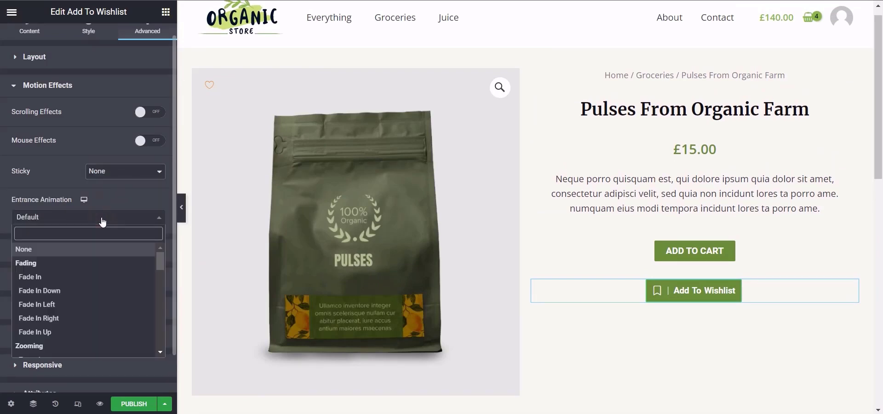
{"action": "left_click", "coordinate": [83, 318]}
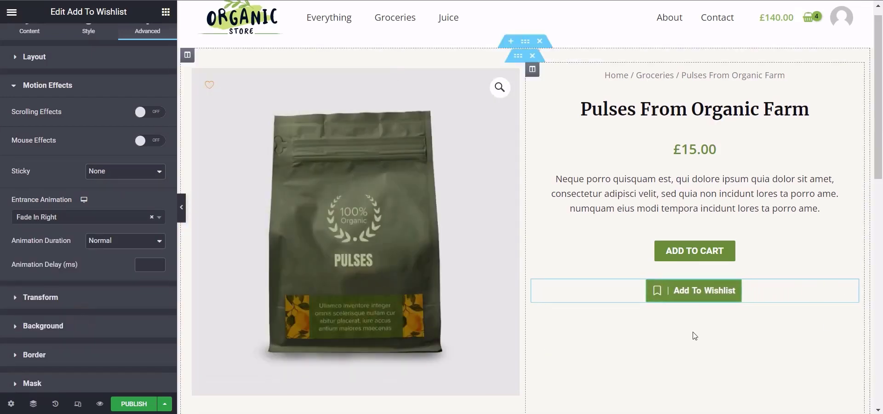
{"action": "scroll", "coordinate": [694, 335], "scroll_direction": "down", "scroll_amount": 2}
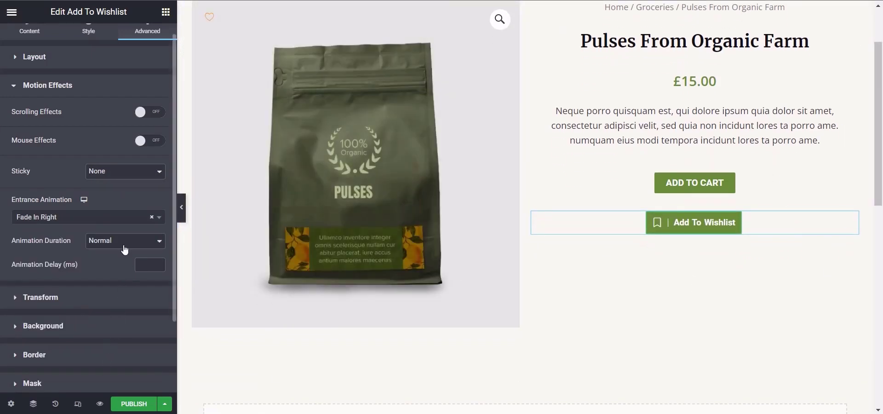
{"action": "left_click", "coordinate": [125, 249]}
{"action": "left_click", "coordinate": [123, 255]}
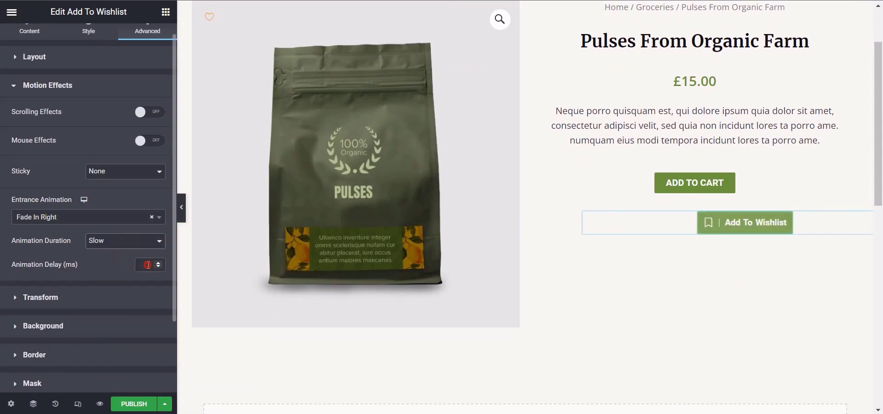
{"action": "left_click", "coordinate": [147, 265]}
{"action": "type", "text": "1"}
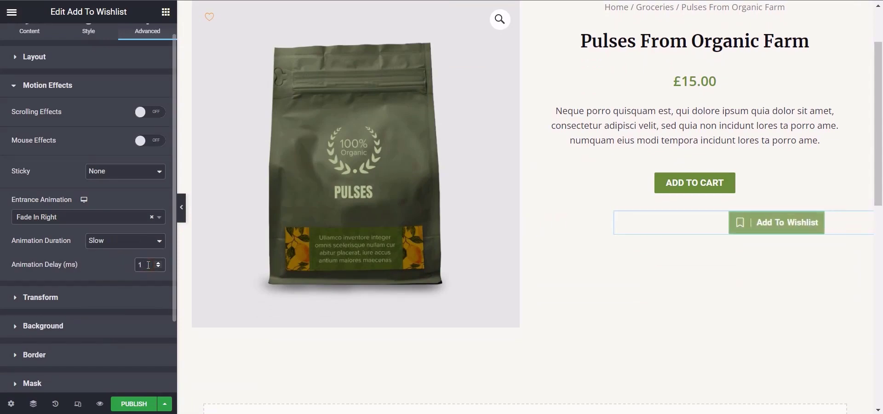
{"action": "type", "text": "000"}
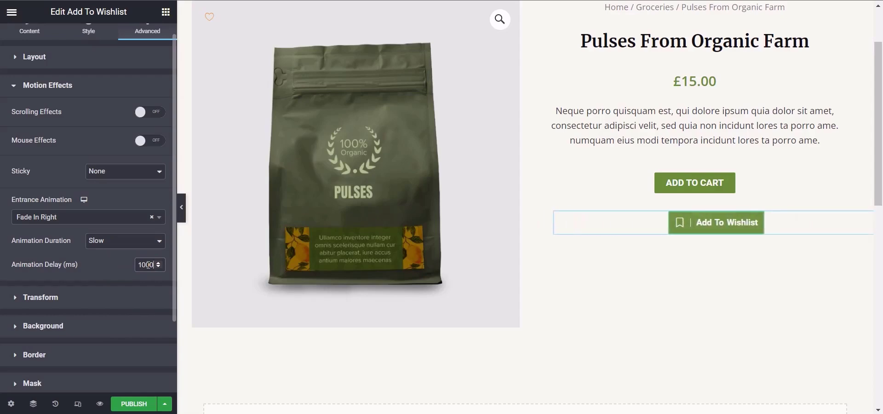
Step: Try a Transform rotation of 63 on the button, set it to 0, and reset Rotate to default
{"action": "left_click", "coordinate": [71, 57]}
{"action": "left_click", "coordinate": [44, 73]}
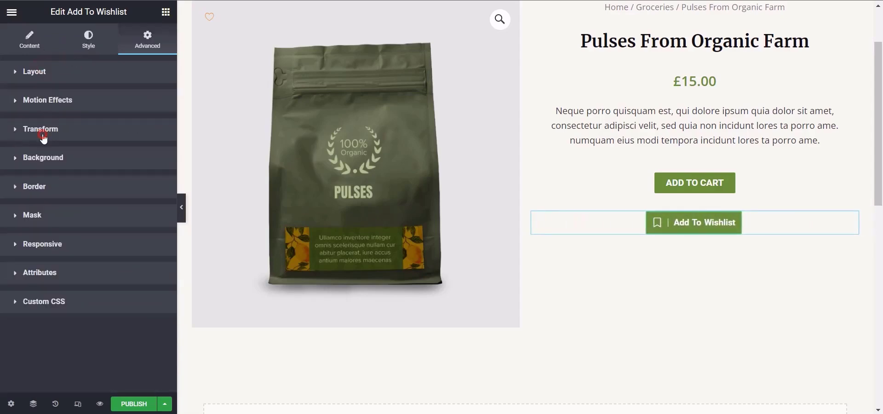
{"action": "left_click", "coordinate": [42, 136]}
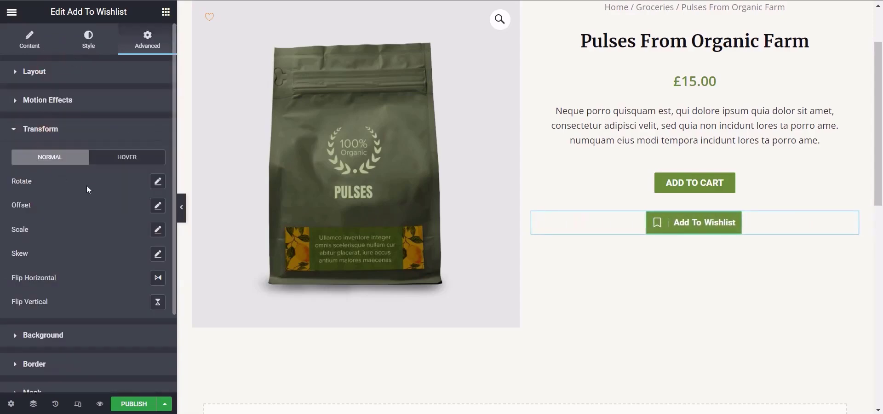
{"action": "left_click", "coordinate": [157, 182]}
{"action": "left_click_drag", "start_coordinate": [72, 227], "coordinate": [78, 225]}
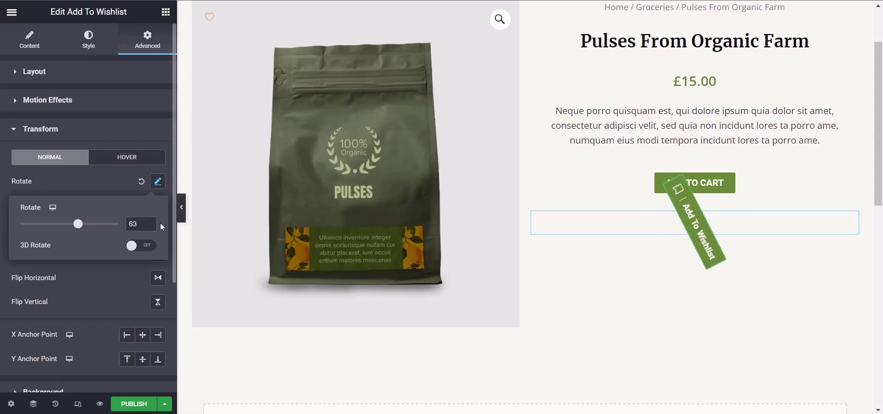
{"action": "key", "text": "BackSpace"}
{"action": "key", "text": "BackSpace"}
{"action": "type", "text": "0"}
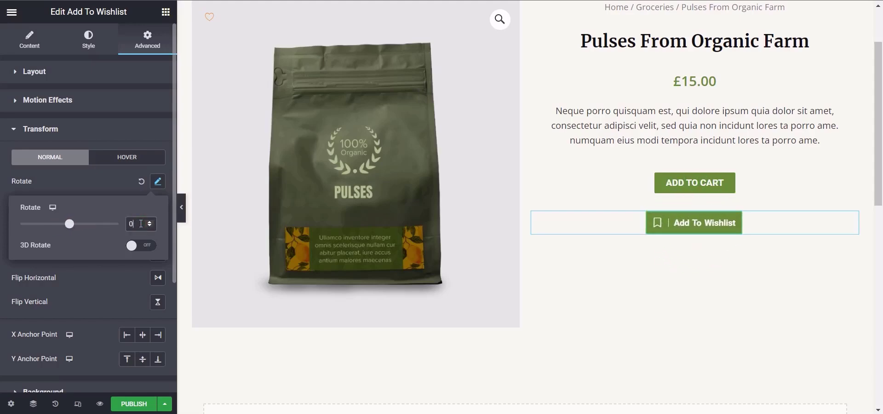
{"action": "left_click", "coordinate": [98, 181]}
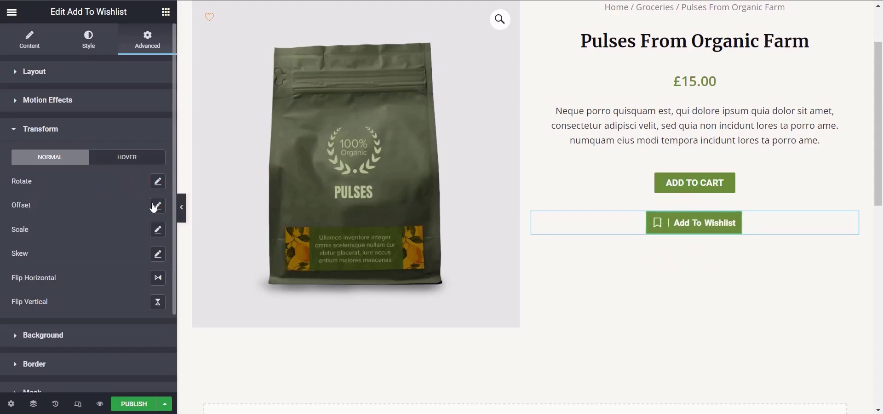
Step: Set the button's Transform offset to 304 px in X and 409 px in Y
{"action": "left_click", "coordinate": [157, 206]}
{"action": "mouse_move", "coordinate": [73, 250]}
{"action": "left_mouse_down"}
{"action": "mouse_move", "coordinate": [52, 249]}
{"action": "mouse_move", "coordinate": [84, 249]}
{"action": "left_mouse_up"}
{"action": "left_click_drag", "start_coordinate": [74, 289], "coordinate": [91, 286]}
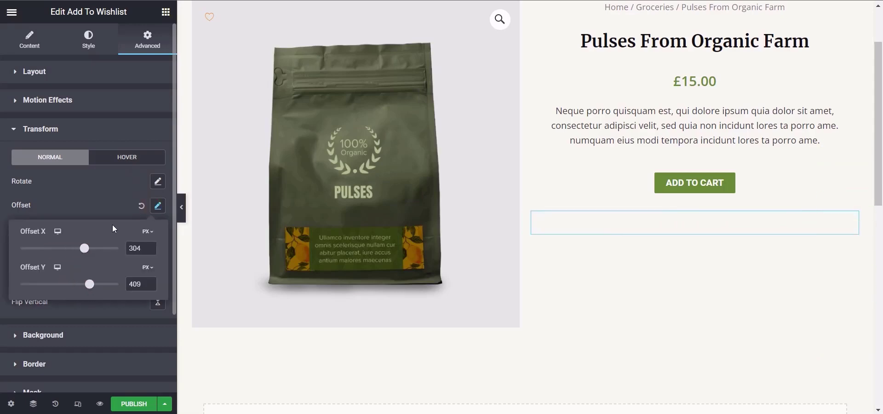
Step: Reset the button's Transform offset to default, try a Scale of 2, and reset Scale as well
{"action": "left_click", "coordinate": [115, 211]}
{"action": "left_click", "coordinate": [141, 206]}
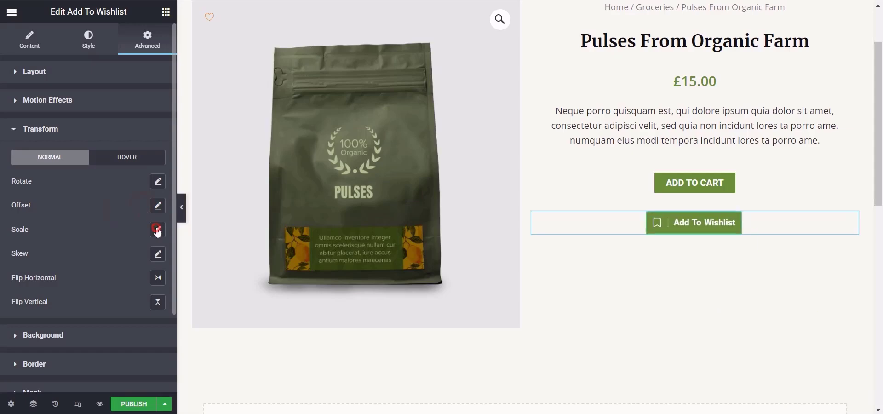
{"action": "left_click", "coordinate": [157, 229]}
{"action": "left_click_drag", "start_coordinate": [20, 294], "coordinate": [120, 295]}
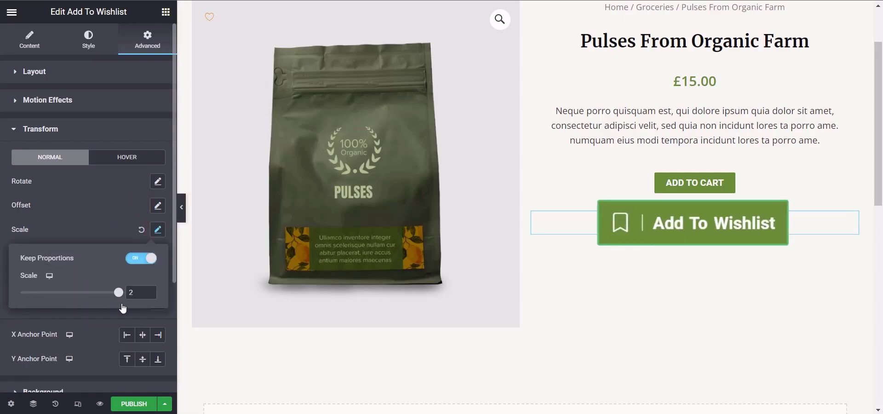
{"action": "left_click", "coordinate": [139, 230]}
Step: Try a Transform skew of 5 in X and 76 in Y on the button, and reset Skew to default
{"action": "left_click", "coordinate": [157, 254]}
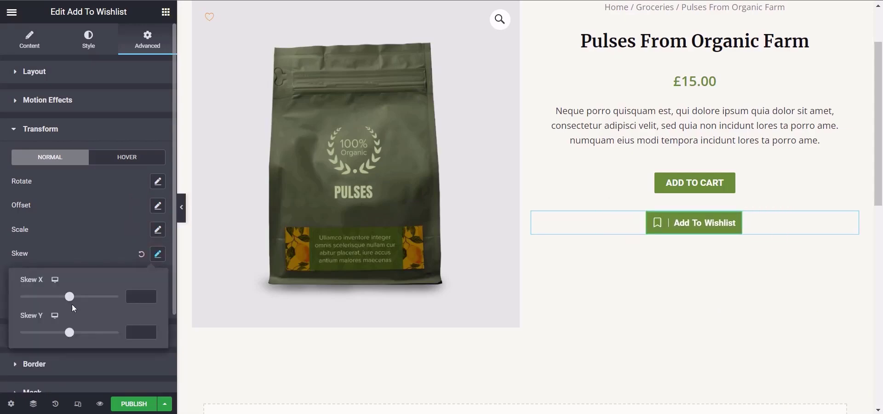
{"action": "mouse_move", "coordinate": [66, 299]}
{"action": "left_mouse_down"}
{"action": "mouse_move", "coordinate": [36, 300]}
{"action": "mouse_move", "coordinate": [71, 296]}
{"action": "left_mouse_up"}
{"action": "mouse_move", "coordinate": [71, 337]}
{"action": "left_mouse_down"}
{"action": "mouse_move", "coordinate": [60, 335]}
{"action": "mouse_move", "coordinate": [80, 338]}
{"action": "left_mouse_up"}
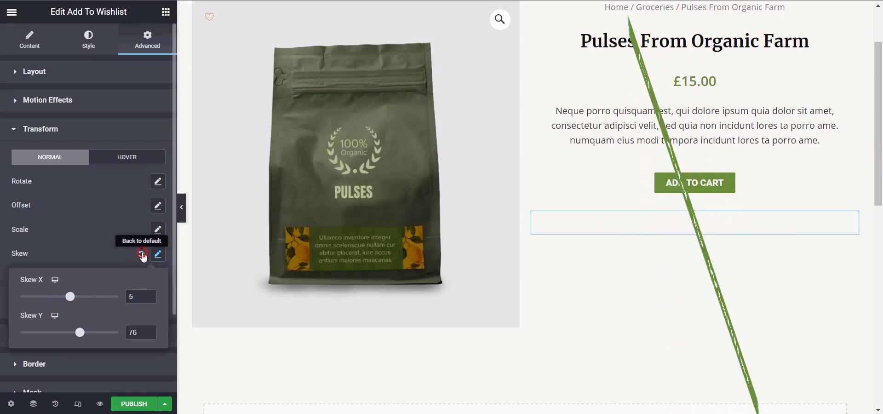
{"action": "left_click", "coordinate": [141, 254]}
Step: Try flipping the button horizontally and vertically, turning each flip off again
{"action": "left_click", "coordinate": [157, 279]}
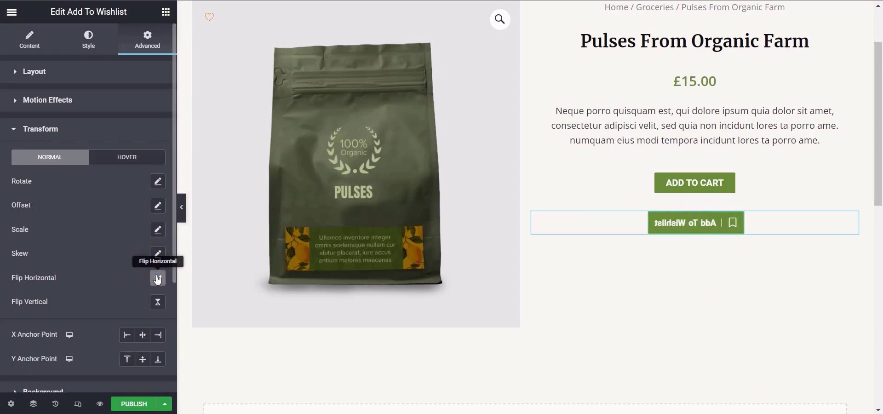
{"action": "left_click", "coordinate": [157, 279]}
{"action": "left_click", "coordinate": [158, 302]}
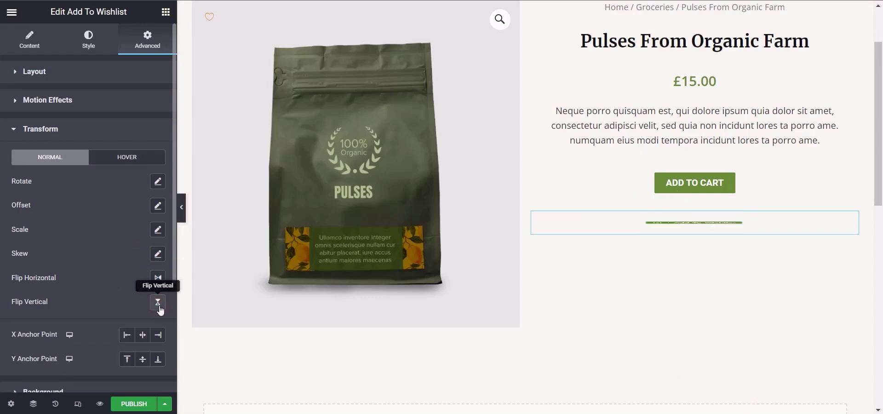
{"action": "left_click", "coordinate": [158, 302]}
Step: Give the widget a Classic background in the green global color
{"action": "left_click_drag", "start_coordinate": [173, 287], "coordinate": [174, 353]}
{"action": "left_click", "coordinate": [43, 250]}
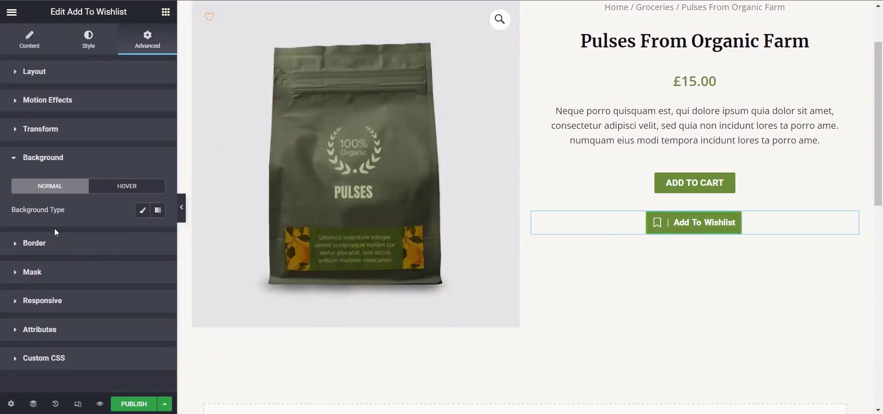
{"action": "left_click", "coordinate": [142, 211]}
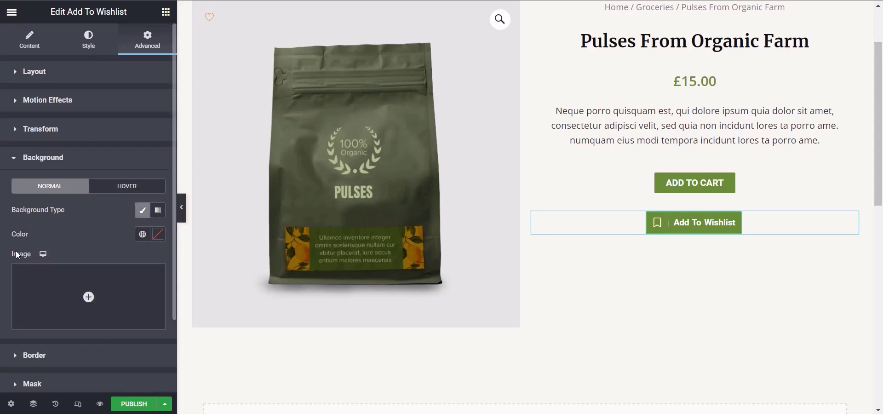
{"action": "left_click", "coordinate": [142, 234]}
{"action": "left_click", "coordinate": [46, 143]}
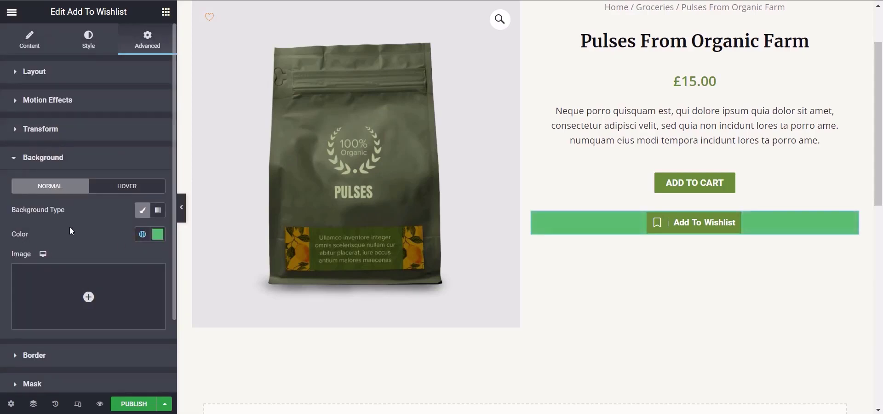
Step: Try a gradient background for the widget with #29F2CC as the second color
{"action": "left_click", "coordinate": [158, 210]}
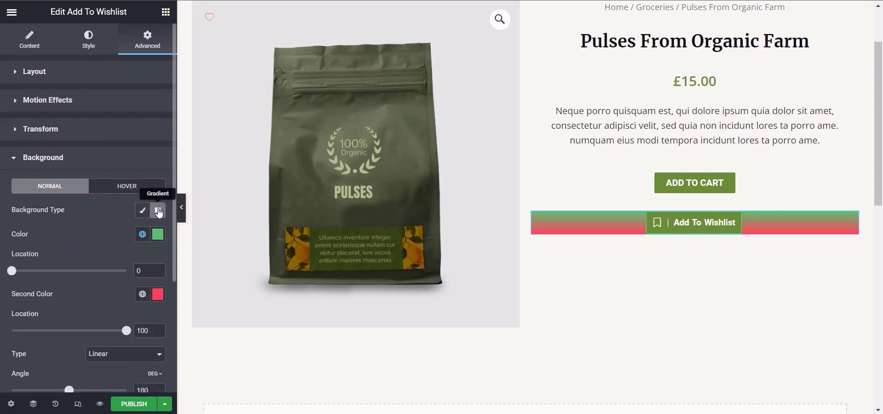
{"action": "left_click", "coordinate": [156, 297]}
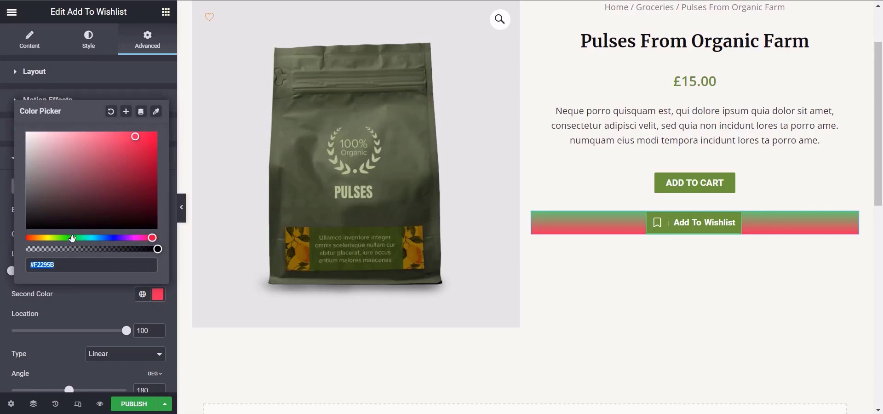
{"action": "left_click", "coordinate": [88, 237]}
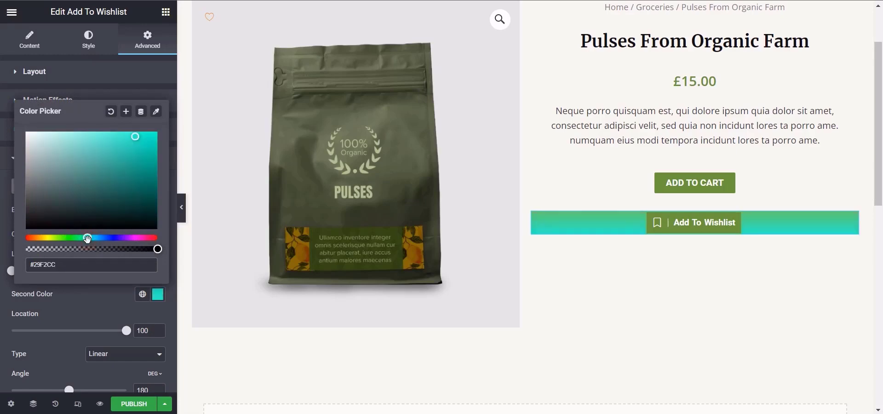
{"action": "left_click", "coordinate": [82, 311]}
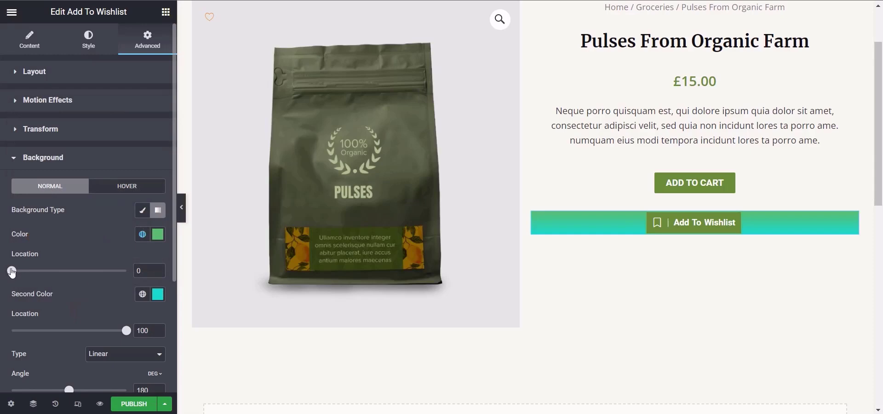
Step: Set the gradient's color locations to 45 and 93 and its angle to 176 degrees
{"action": "left_click_drag", "start_coordinate": [12, 272], "coordinate": [63, 278]}
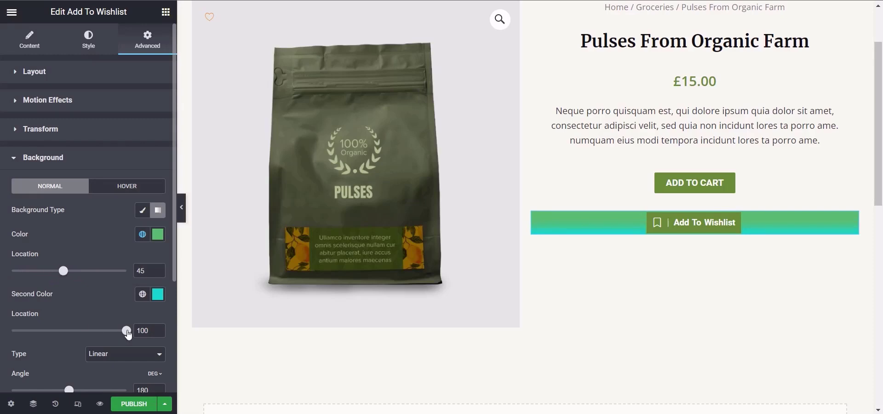
{"action": "mouse_move", "coordinate": [127, 334]}
{"action": "left_mouse_down"}
{"action": "mouse_move", "coordinate": [64, 335]}
{"action": "mouse_move", "coordinate": [120, 340]}
{"action": "left_mouse_up"}
{"action": "mouse_move", "coordinate": [70, 391]}
{"action": "left_mouse_down"}
{"action": "mouse_move", "coordinate": [53, 390]}
{"action": "mouse_move", "coordinate": [98, 391]}
{"action": "mouse_move", "coordinate": [59, 394]}
{"action": "mouse_move", "coordinate": [69, 397]}
{"action": "left_mouse_up"}
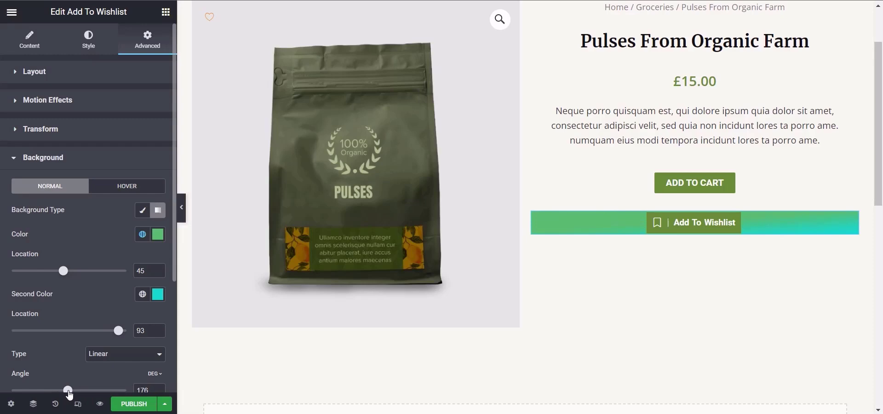
Step: Try the Radial gradient at Center Left, Center Right and Top Left positions, and return the background type to Classic
{"action": "left_click", "coordinate": [147, 354]}
{"action": "left_click", "coordinate": [136, 374]}
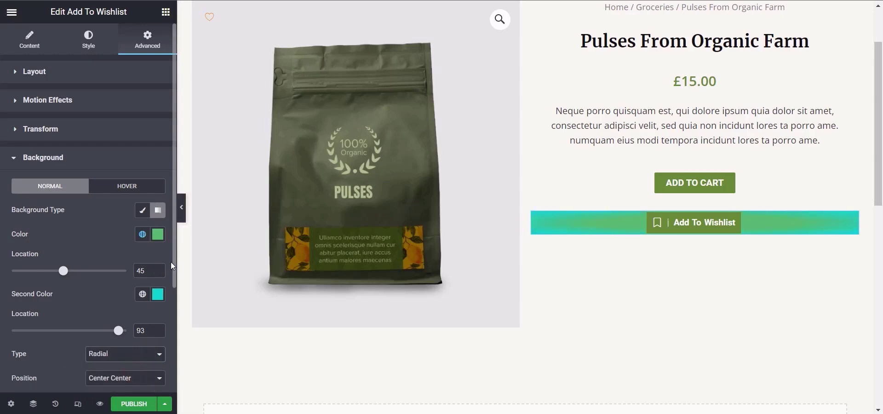
{"action": "scroll", "coordinate": [173, 271], "scroll_direction": "down", "scroll_amount": 3}
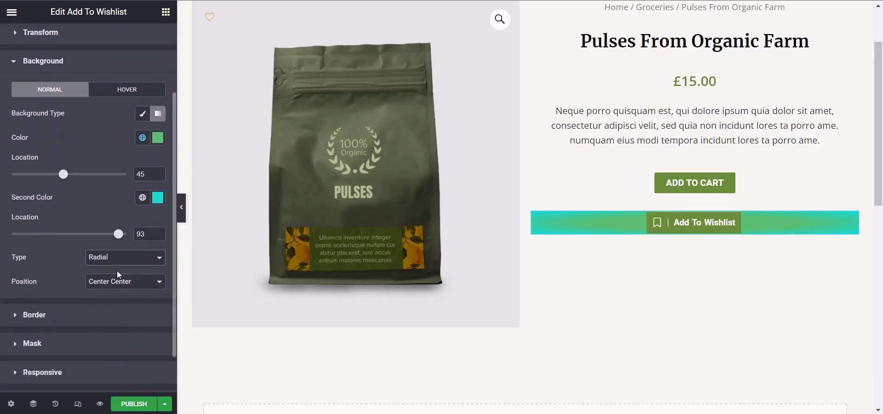
{"action": "left_click", "coordinate": [115, 283]}
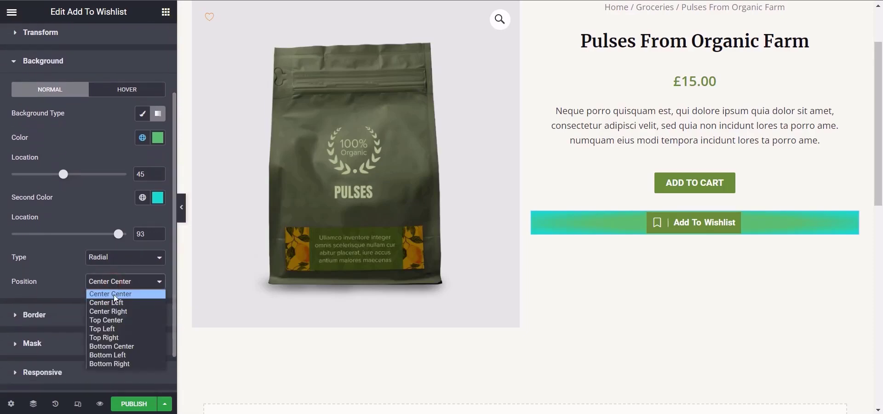
{"action": "left_click", "coordinate": [111, 302]}
{"action": "left_click", "coordinate": [115, 283]}
{"action": "left_click", "coordinate": [123, 313]}
{"action": "left_click", "coordinate": [113, 282]}
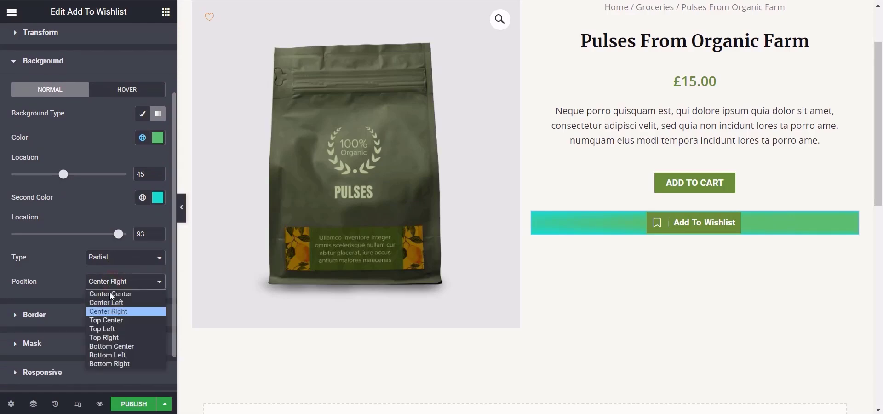
{"action": "left_click", "coordinate": [104, 330]}
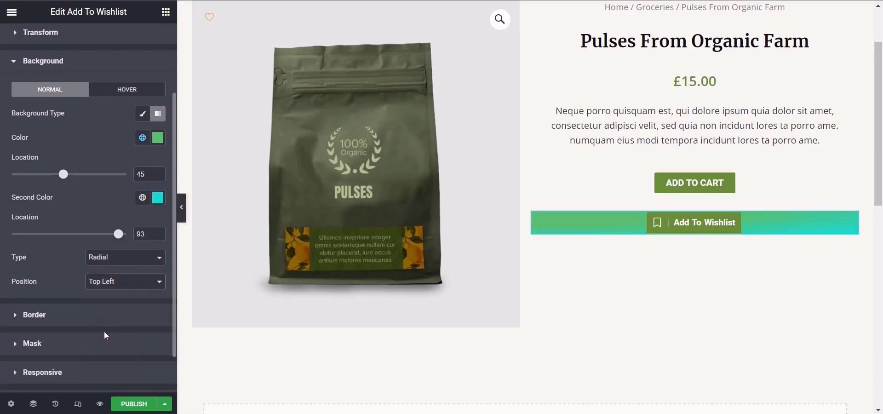
{"action": "left_click", "coordinate": [143, 115]}
Step: Set the widget's Border Radius to 2 px on all sides and add a box shadow
{"action": "left_click", "coordinate": [71, 267]}
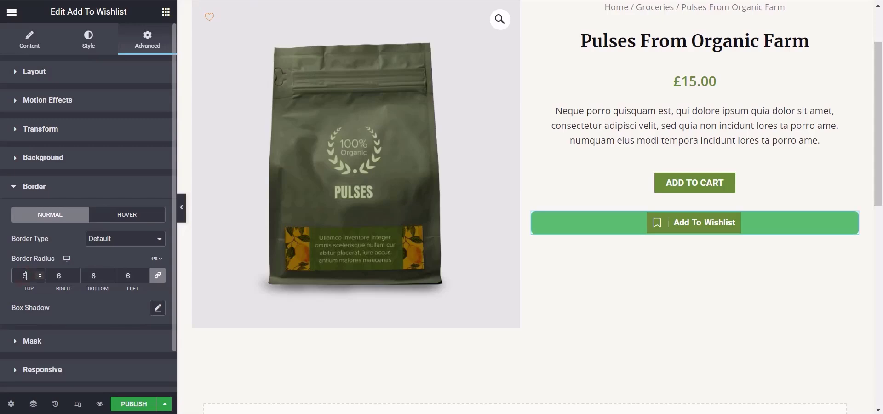
{"action": "left_click", "coordinate": [158, 309]}
{"action": "scroll", "coordinate": [173, 252], "scroll_direction": "down", "scroll_amount": 2}
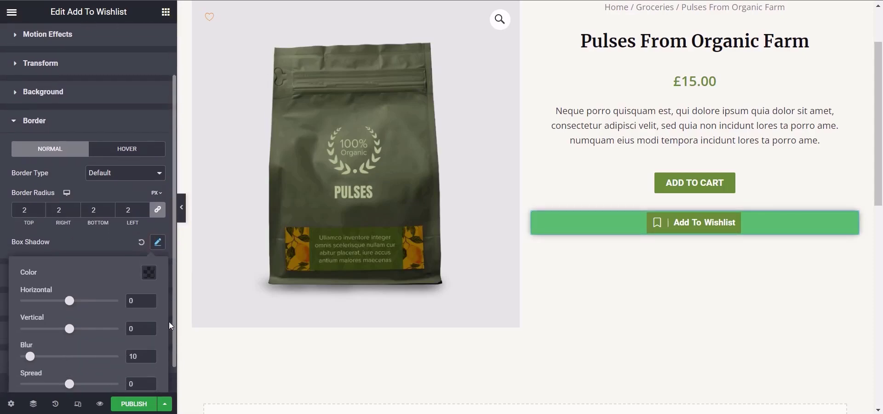
{"action": "left_click", "coordinate": [169, 325]}
Step: Shift the box shadow's hue to green and set its offset to 0 horizontal and 14 vertical
{"action": "left_click", "coordinate": [158, 211]}
{"action": "left_click", "coordinate": [149, 241]}
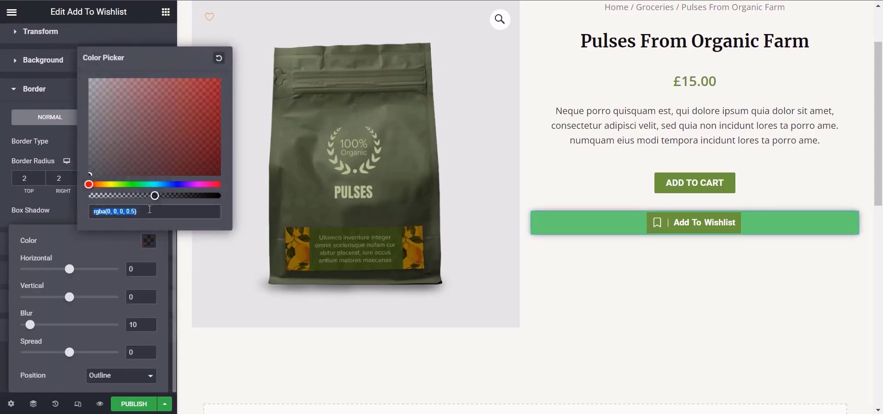
{"action": "left_click", "coordinate": [125, 185]}
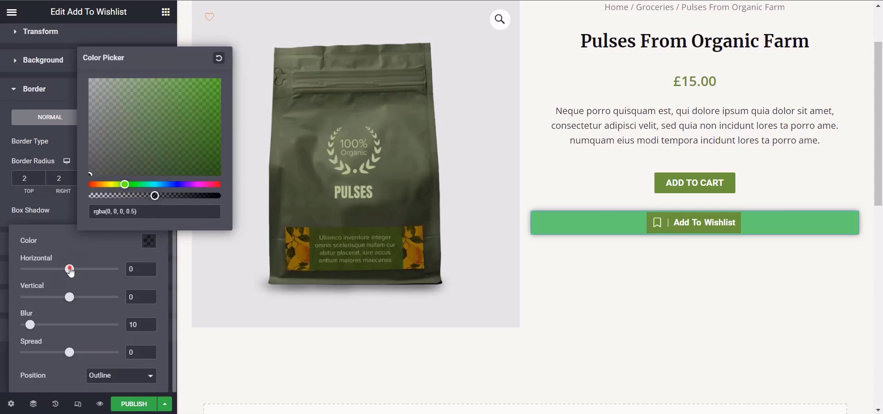
{"action": "mouse_move", "coordinate": [69, 269]}
{"action": "left_mouse_down"}
{"action": "mouse_move", "coordinate": [61, 269]}
{"action": "mouse_move", "coordinate": [71, 271]}
{"action": "left_mouse_up"}
{"action": "left_click_drag", "start_coordinate": [70, 300], "coordinate": [78, 303]}
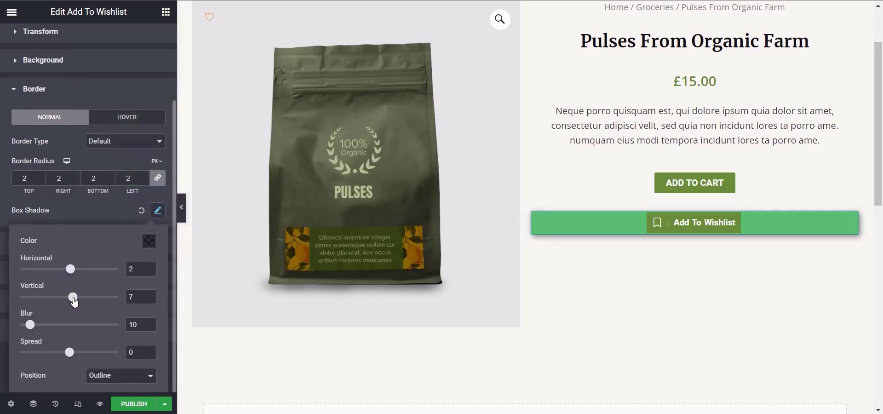
{"action": "double_click", "coordinate": [135, 270]}
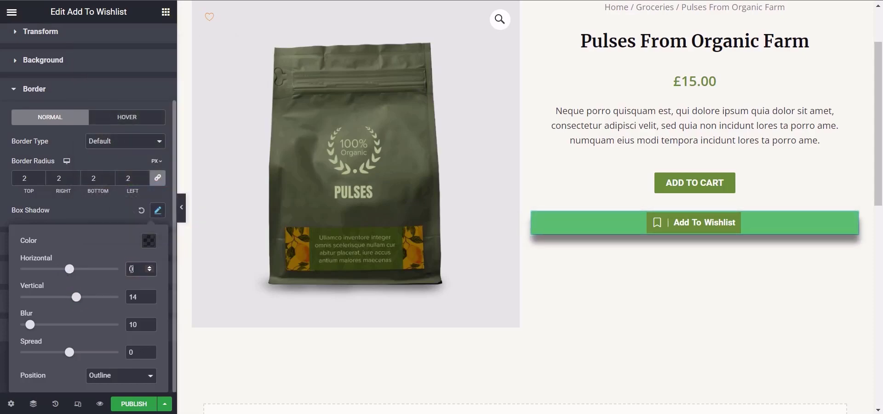
{"action": "type", "text": "0"}
Step: Set the box shadow color to a muted green, rgba(115, 157, 92, 0.86)
{"action": "left_click", "coordinate": [149, 240]}
{"action": "left_click_drag", "start_coordinate": [156, 195], "coordinate": [202, 196]}
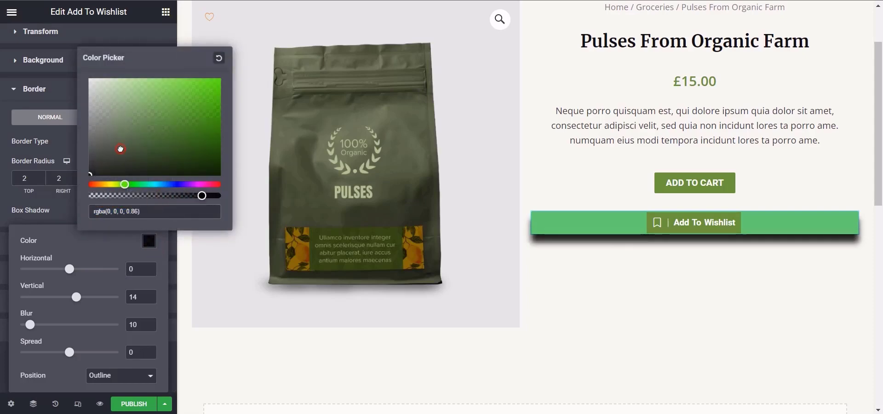
{"action": "left_click_drag", "start_coordinate": [132, 142], "coordinate": [144, 117]}
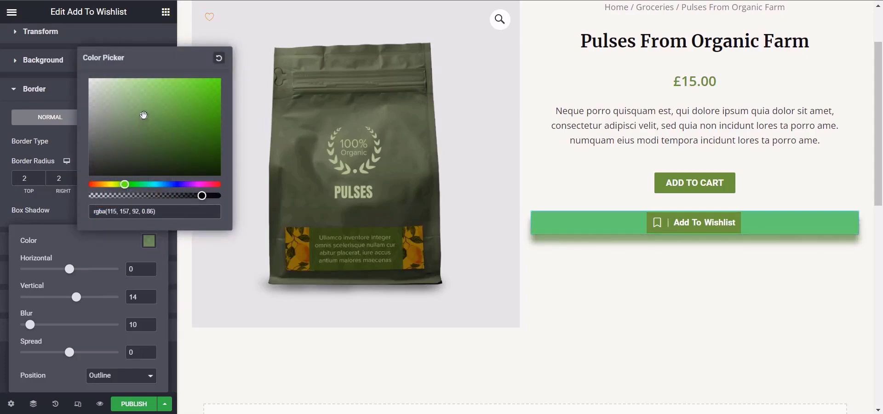
Step: Set the box shadow to -1 horizontal, 9 vertical, 12 blur and 7 spread
{"action": "mouse_move", "coordinate": [70, 269]}
{"action": "left_mouse_down"}
{"action": "mouse_move", "coordinate": [57, 269]}
{"action": "mouse_move", "coordinate": [70, 270]}
{"action": "left_mouse_up"}
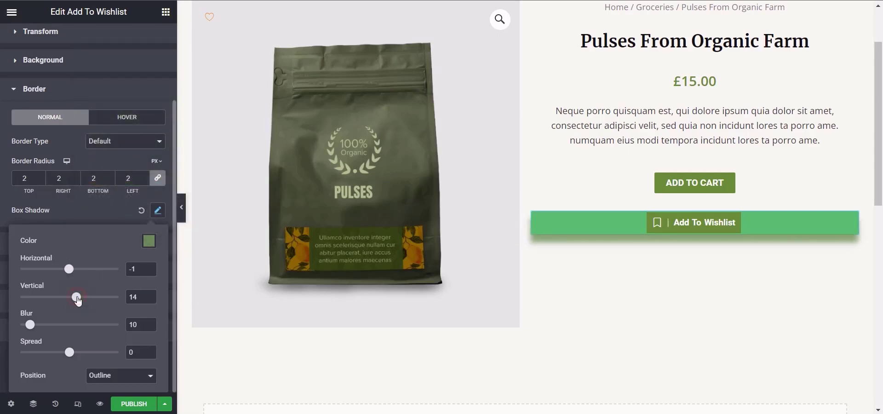
{"action": "left_click_drag", "start_coordinate": [78, 301], "coordinate": [76, 301]}
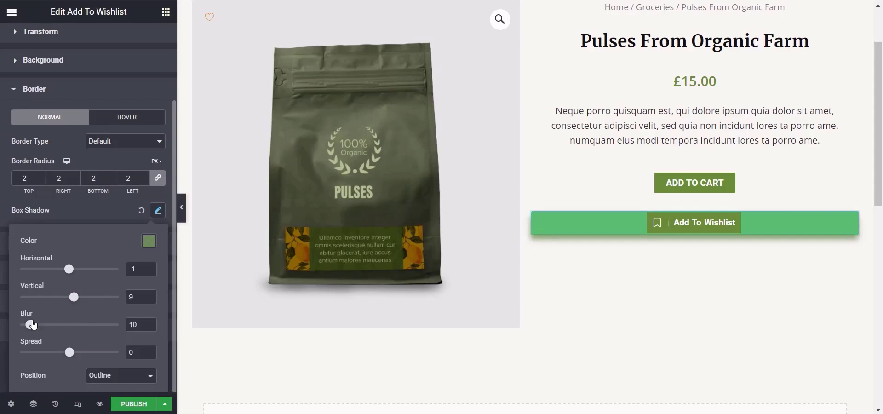
{"action": "mouse_move", "coordinate": [33, 325]}
{"action": "left_mouse_down"}
{"action": "mouse_move", "coordinate": [64, 327]}
{"action": "mouse_move", "coordinate": [35, 332]}
{"action": "left_mouse_up"}
{"action": "mouse_move", "coordinate": [68, 358]}
{"action": "left_mouse_down"}
{"action": "mouse_move", "coordinate": [52, 357]}
{"action": "mouse_move", "coordinate": [94, 358]}
{"action": "mouse_move", "coordinate": [71, 363]}
{"action": "left_mouse_up"}
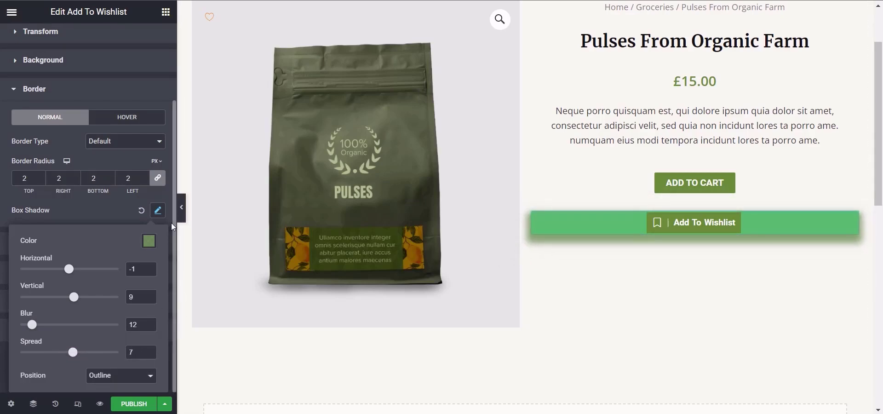
Step: Try the Inset position for the box shadow, and set it back to Outline
{"action": "left_click", "coordinate": [122, 375]}
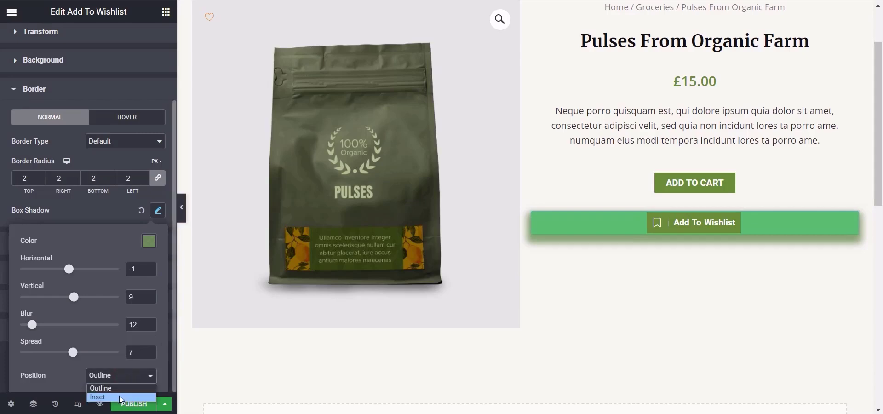
{"action": "left_click", "coordinate": [120, 395]}
{"action": "left_click", "coordinate": [122, 375]}
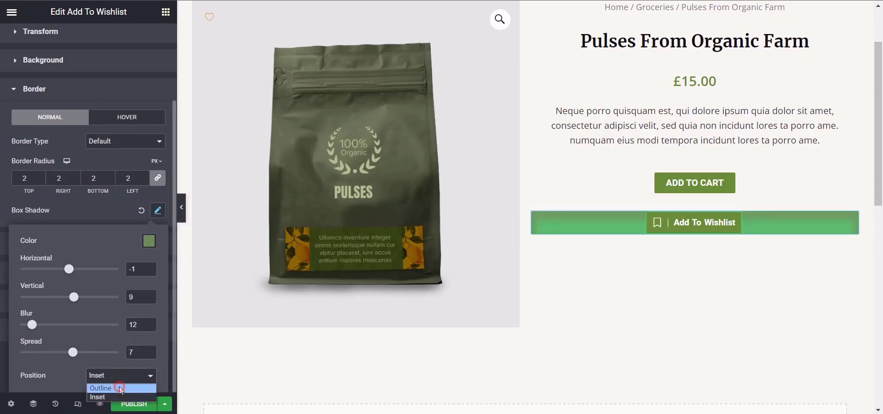
{"action": "left_click", "coordinate": [118, 389]}
{"action": "left_click", "coordinate": [95, 207]}
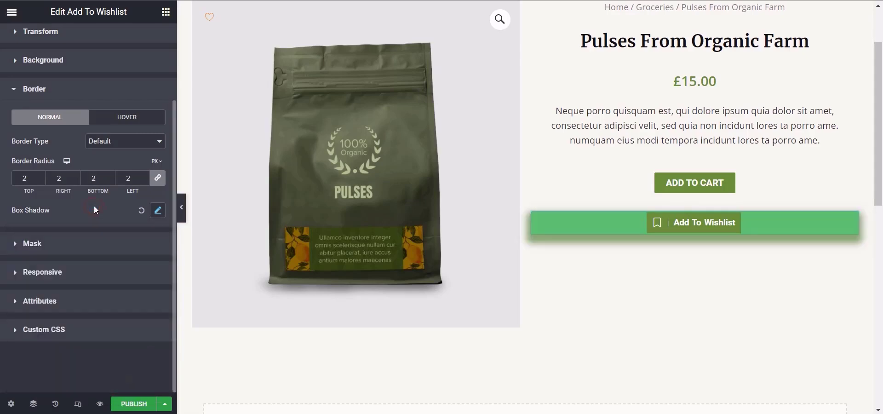
Step: Turn on the mask for the Add To Wishlist widget, try the Flower shape, and set the shape back to Circle
{"action": "left_click", "coordinate": [119, 244]}
{"action": "left_click", "coordinate": [148, 242]}
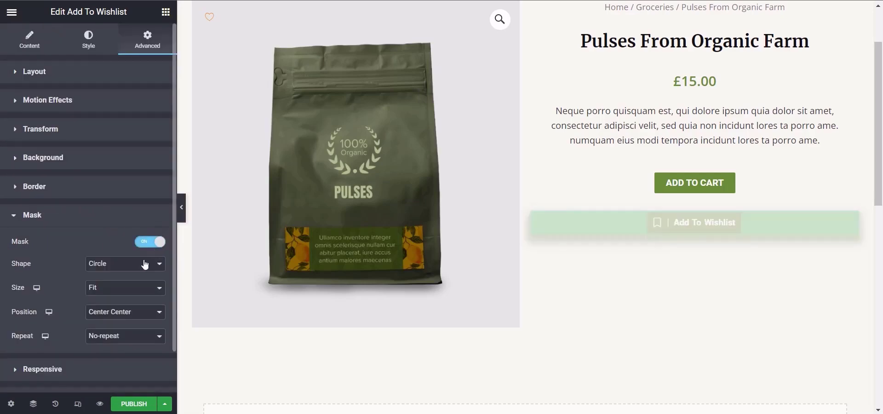
{"action": "left_click", "coordinate": [137, 268]}
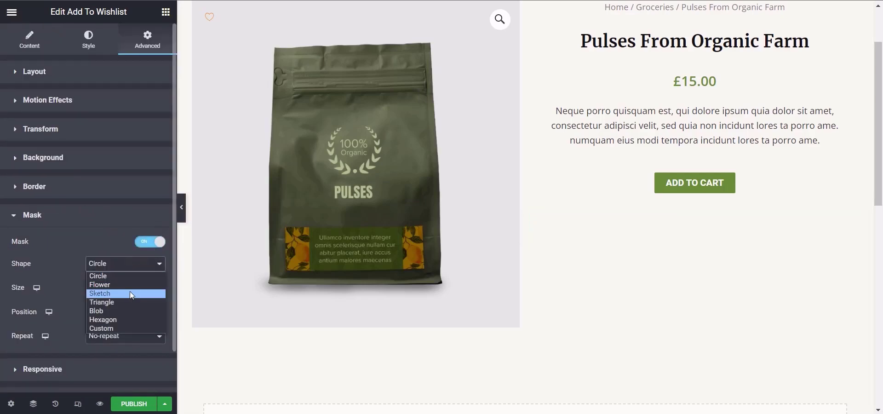
{"action": "left_click", "coordinate": [130, 285]}
{"action": "left_click", "coordinate": [141, 273]}
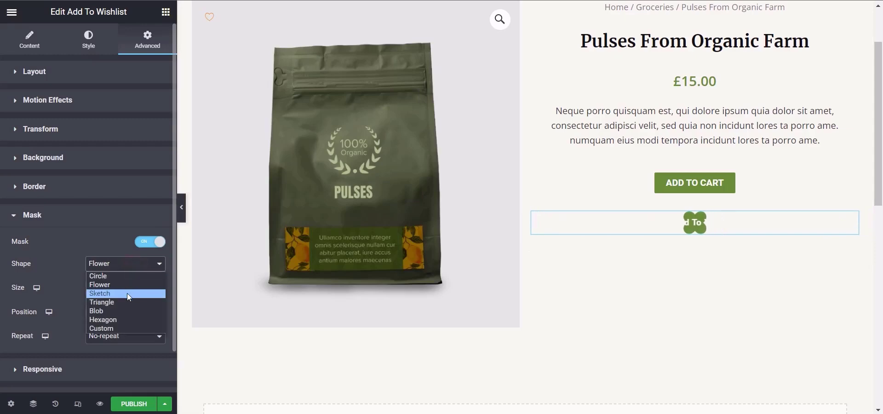
{"action": "left_click", "coordinate": [127, 294]}
{"action": "left_click", "coordinate": [122, 275]}
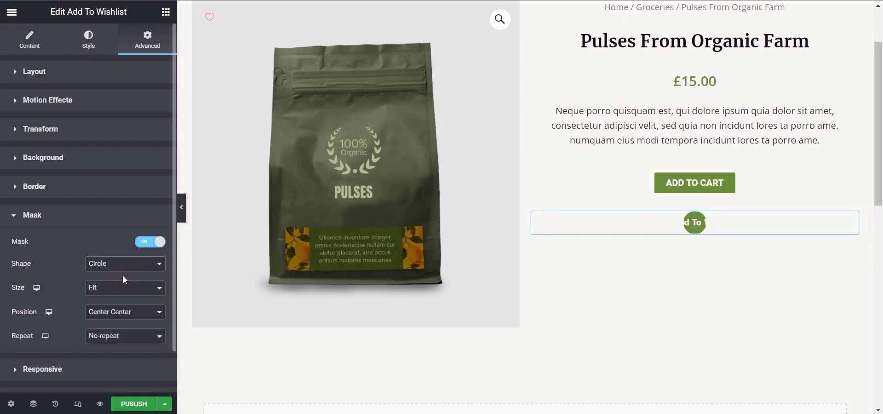
Step: Try the Custom mask shape, and set the shape back to Circle
{"action": "left_click", "coordinate": [108, 264]}
{"action": "left_click", "coordinate": [108, 329]}
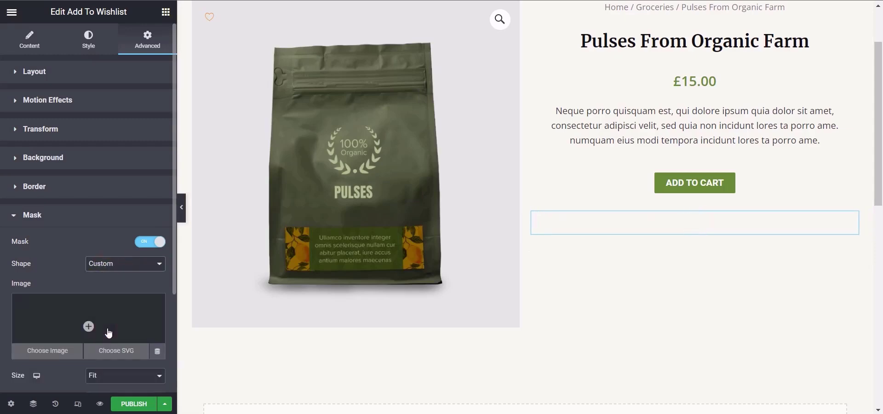
{"action": "left_click", "coordinate": [97, 269]}
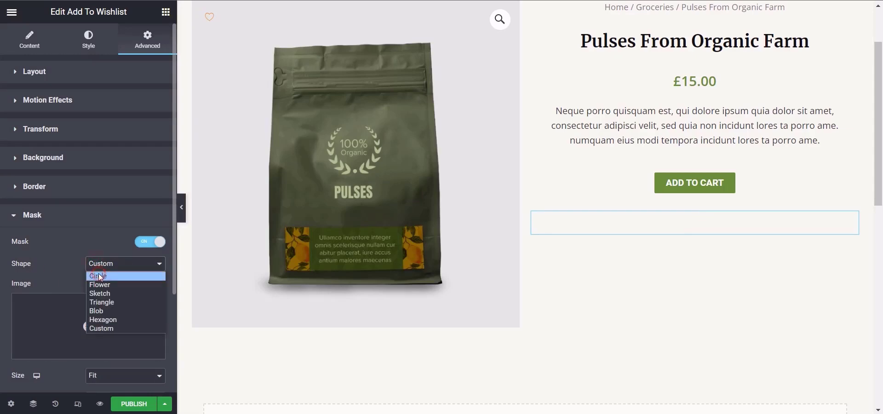
{"action": "left_click", "coordinate": [97, 276]}
Step: Try the Fill size for the circle mask, and set it back to Fit
{"action": "left_click", "coordinate": [99, 288]}
{"action": "left_click", "coordinate": [102, 309]}
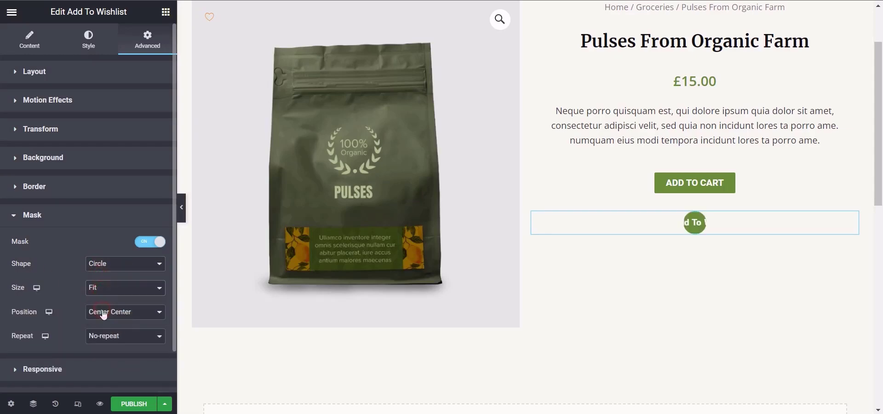
{"action": "left_click", "coordinate": [118, 289]}
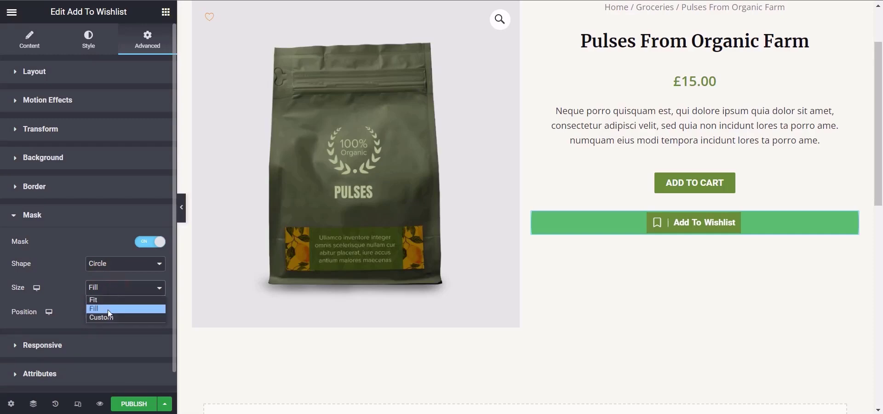
{"action": "left_click", "coordinate": [106, 300]}
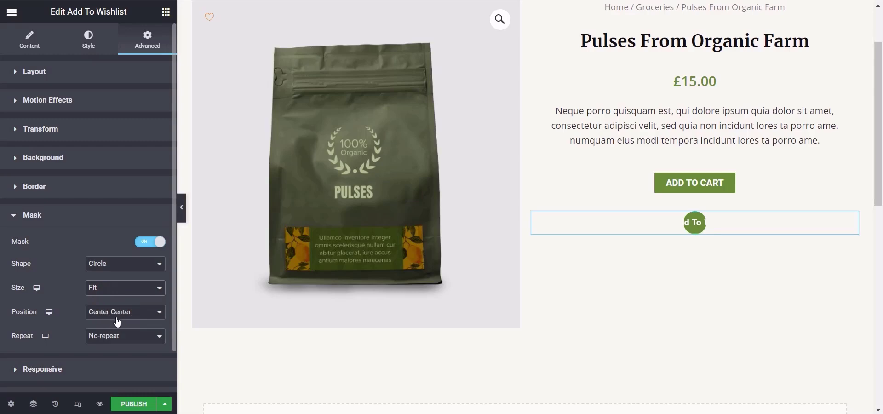
Step: Try the Repeat option for the circle mask's repetition, and turn the mask off
{"action": "left_click", "coordinate": [122, 337]}
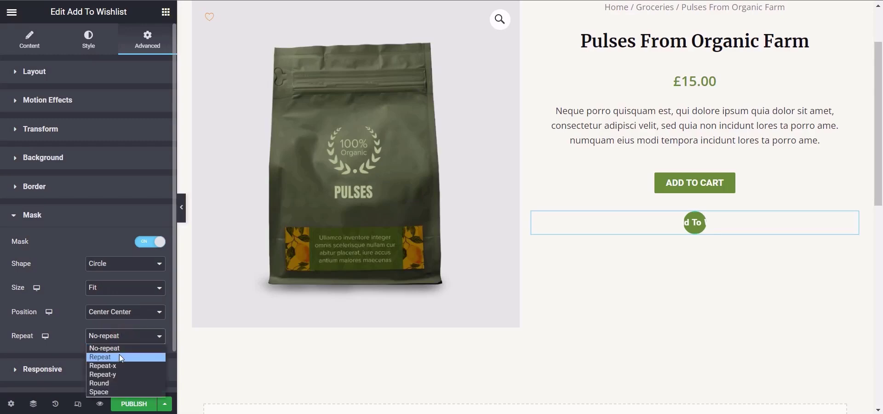
{"action": "left_click", "coordinate": [121, 357]}
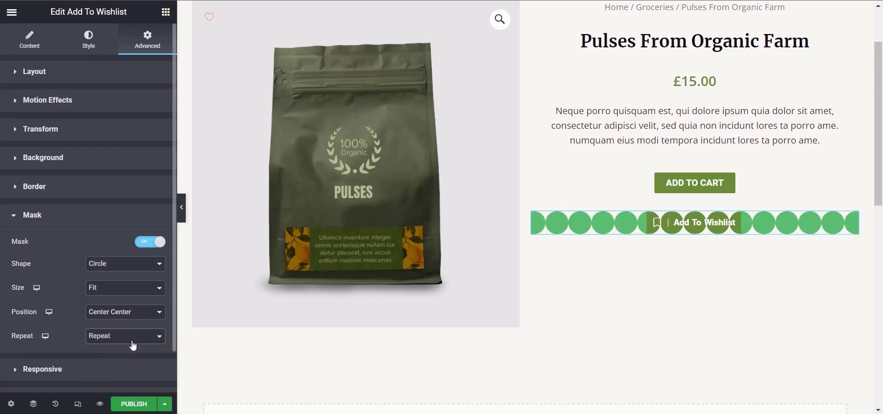
{"action": "left_click", "coordinate": [138, 313]}
{"action": "left_click", "coordinate": [72, 296]}
{"action": "left_click", "coordinate": [156, 241]}
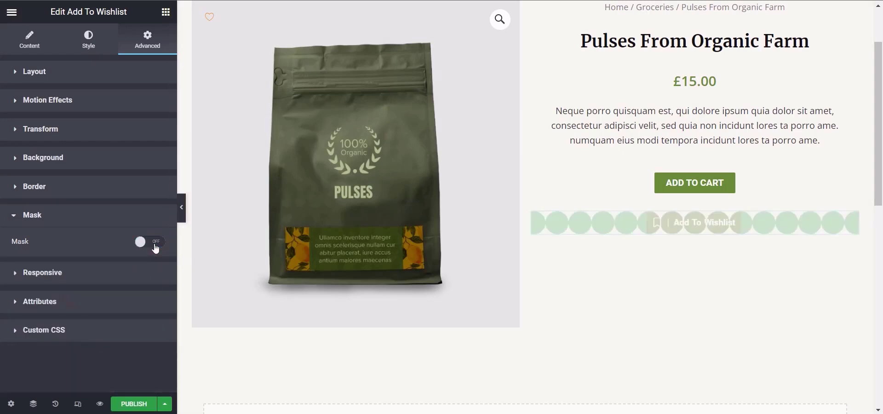
Step: Try hiding the Add To Wishlist widget on desktop in the responsive settings, and show it again
{"action": "left_click", "coordinate": [99, 272]}
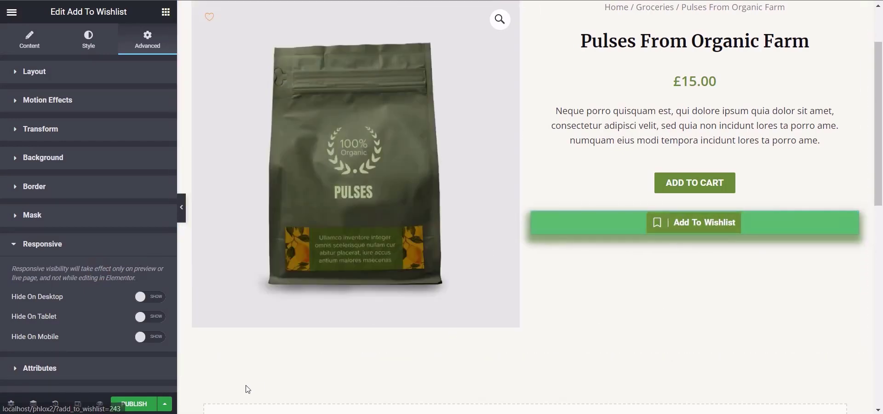
{"action": "left_click", "coordinate": [149, 302]}
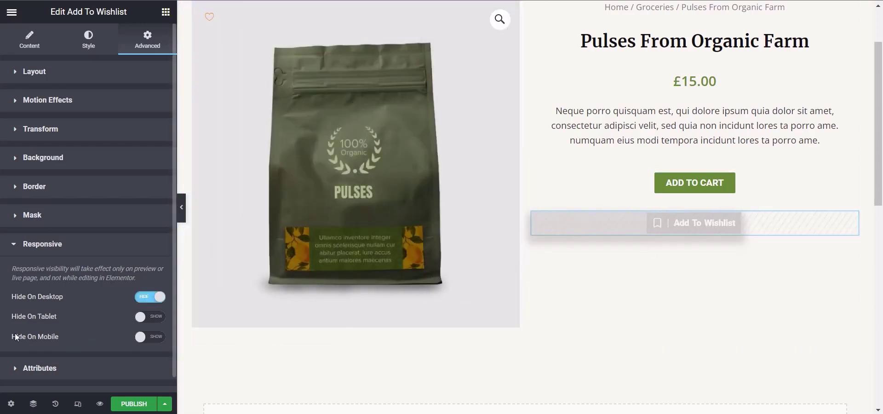
{"action": "left_click", "coordinate": [153, 298]}
Step: Look through the custom attributes and custom CSS settings of the Add To Wishlist widget
{"action": "left_click", "coordinate": [46, 368]}
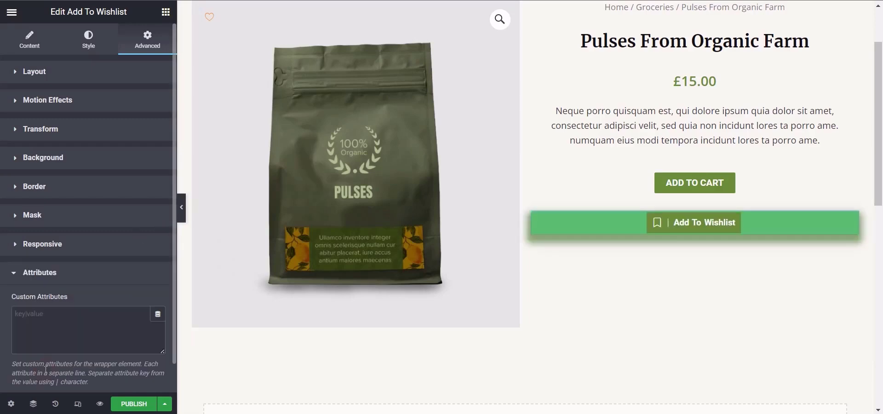
{"action": "scroll", "coordinate": [173, 251], "scroll_direction": "down", "scroll_amount": 1}
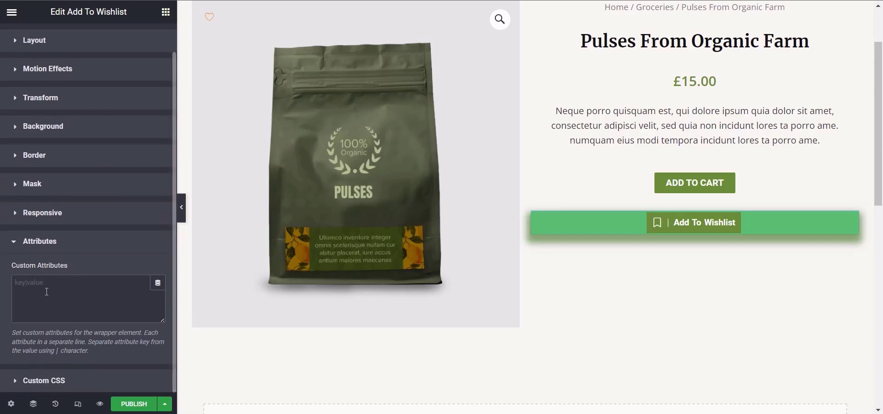
{"action": "left_click", "coordinate": [50, 376]}
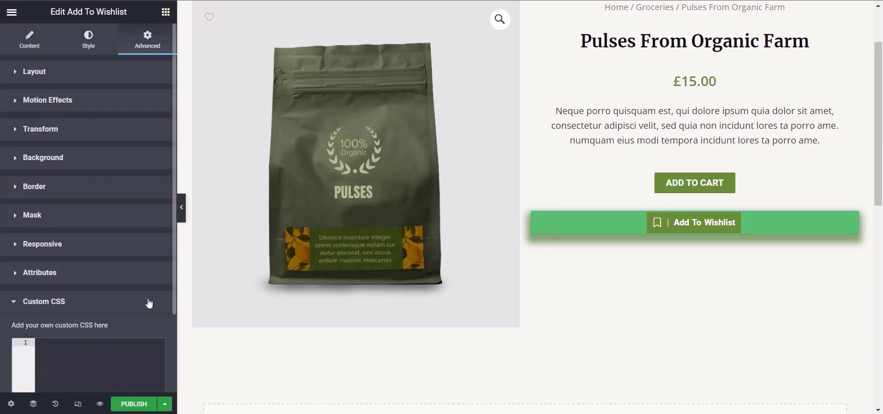
{"action": "scroll", "coordinate": [172, 277], "scroll_direction": "down", "scroll_amount": 1}
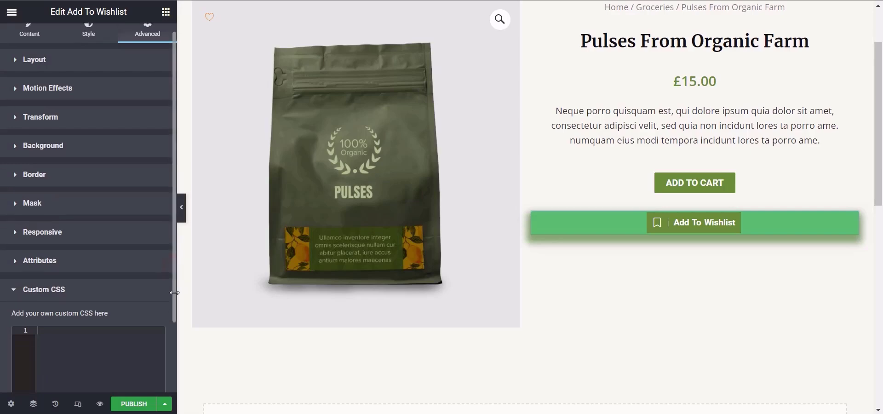
{"action": "scroll", "coordinate": [174, 292], "scroll_direction": "down", "scroll_amount": 2}
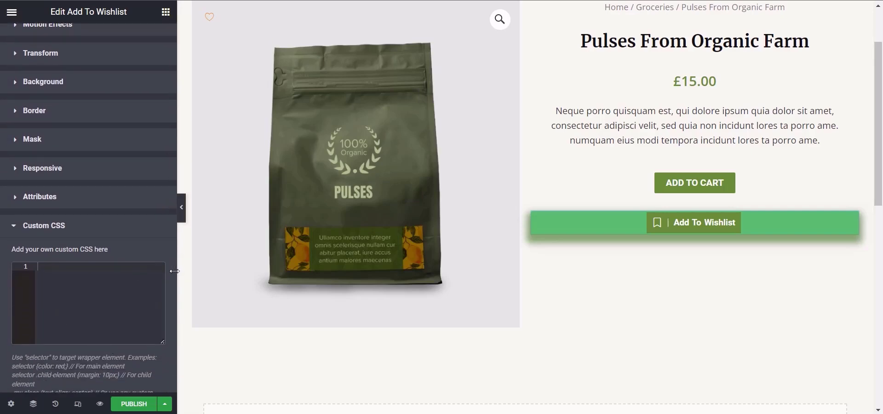
Step: Collapse the editing sidebar to preview the product page with the styled Add To Wishlist button at full width
{"action": "left_click", "coordinate": [182, 208]}
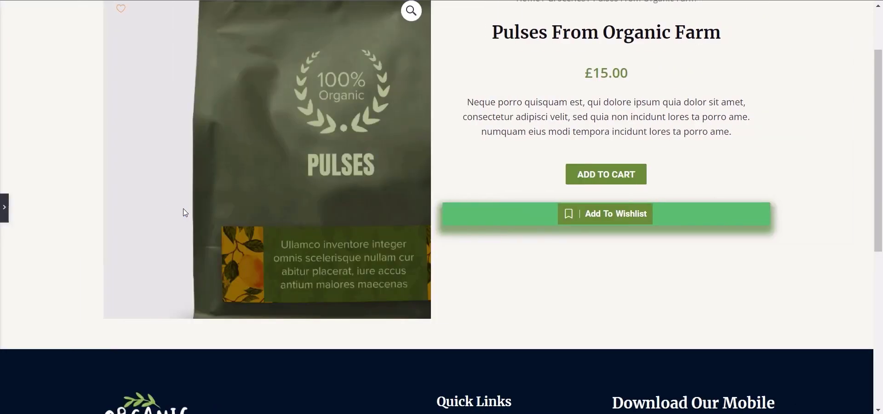
{"action": "scroll", "coordinate": [881, 138], "scroll_direction": "up", "scroll_amount": 2}
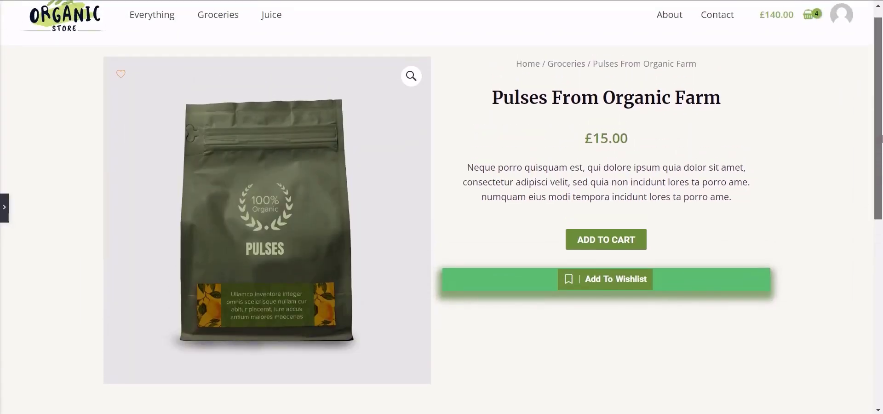